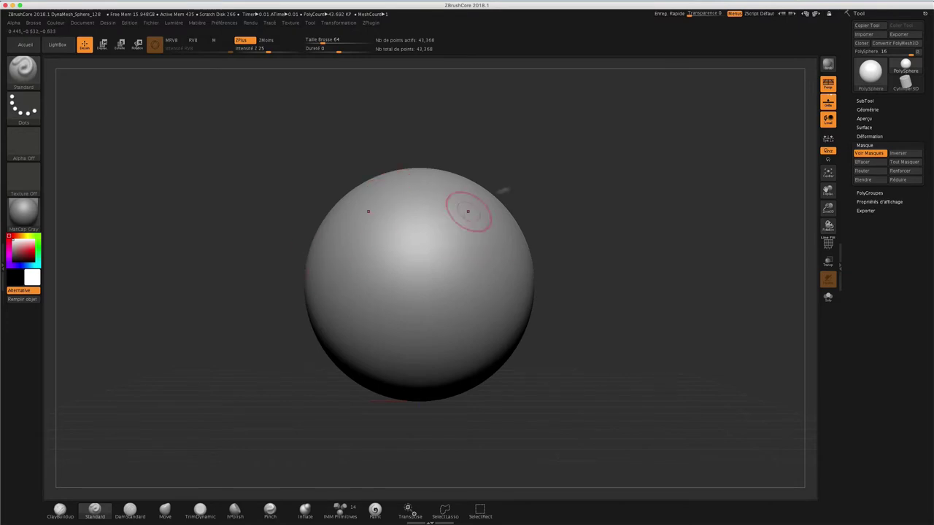
Step: Switch to Smooth and turn off perspective so the sphere shows in orthographic view
key("shift")
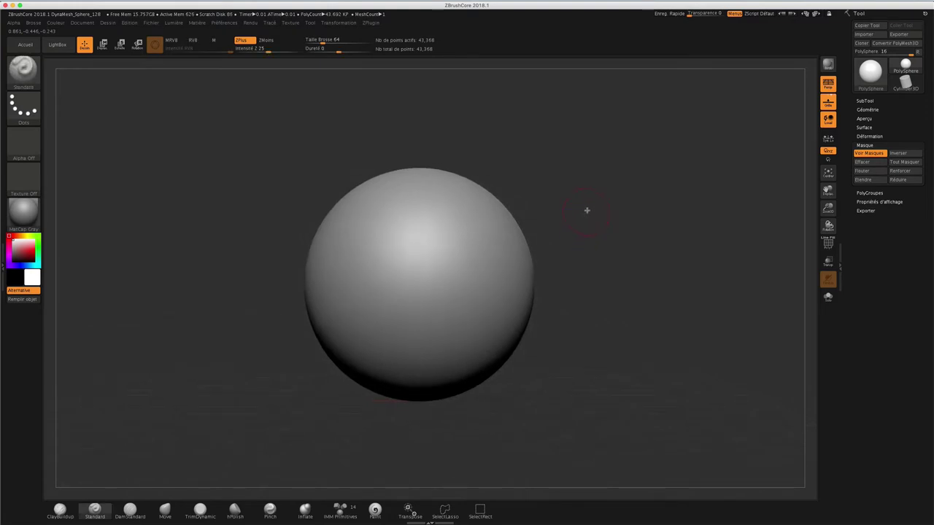
key("p")
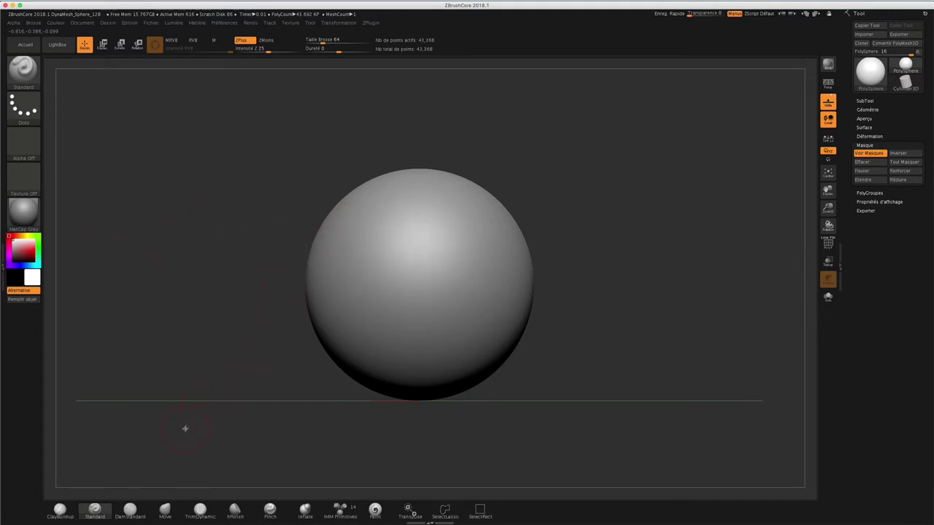
Step: With the Move brush at size 262, pull the sphere's top up into a broad head
left_click(167, 509)
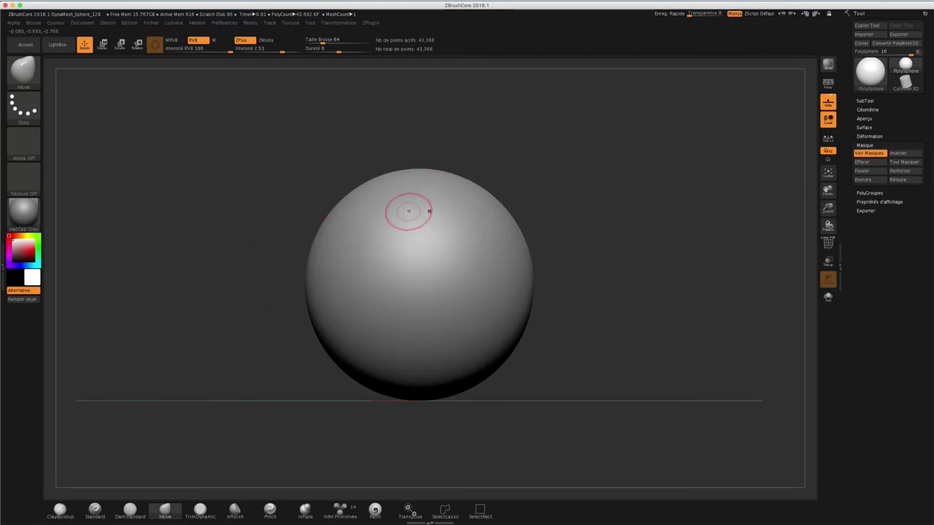
key("s")
left_click_drag(414, 229, 438, 228)
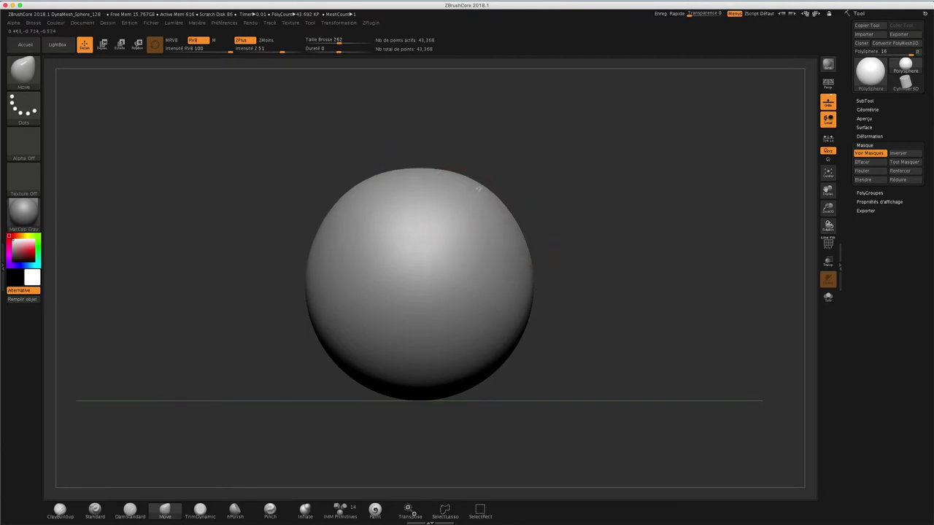
mouse_move(480, 183)
left_mouse_down()
mouse_move(568, 143)
mouse_move(563, 158)
left_mouse_up()
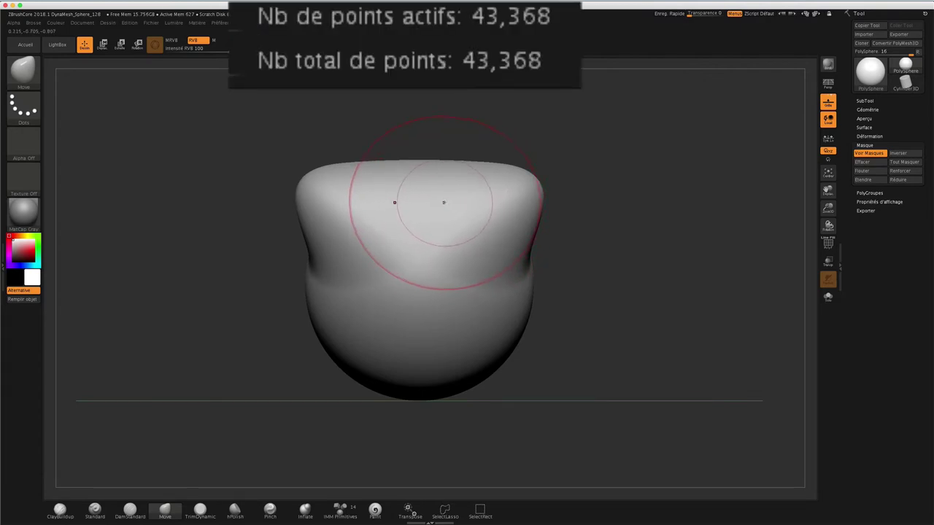
mouse_move(603, 158)
left_mouse_down()
mouse_move(577, 167)
mouse_move(599, 125)
mouse_move(595, 117)
left_mouse_up()
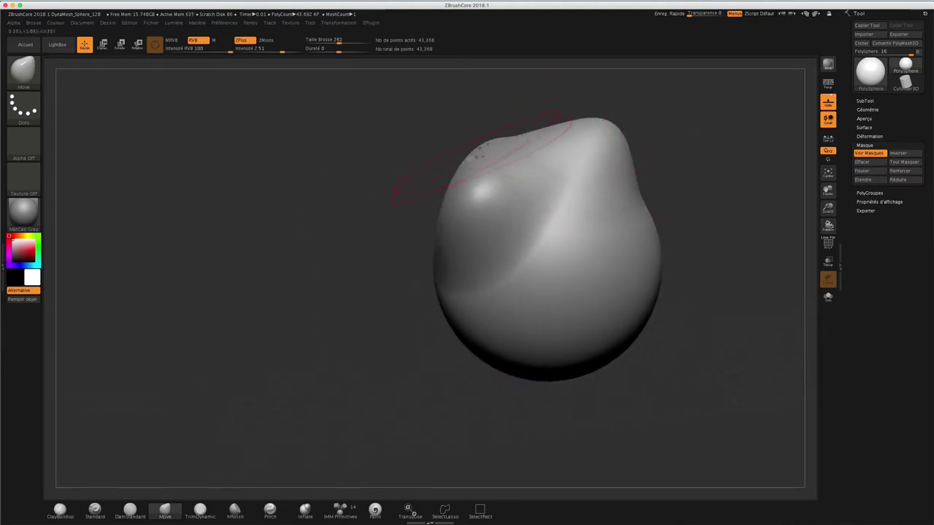
mouse_move(392, 162)
left_mouse_down()
mouse_move(416, 145)
mouse_move(494, 194)
left_mouse_up()
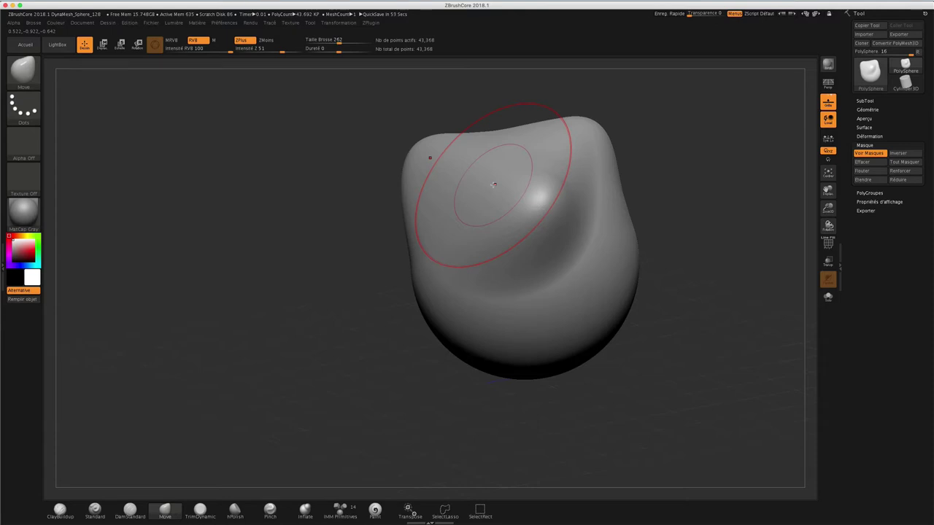
Step: Reshape the mirrored left and right sides and further lift and round the top
mouse_move(587, 165)
left_mouse_down()
mouse_move(606, 189)
mouse_move(625, 188)
left_mouse_up()
left_click_drag(438, 219, 407, 226)
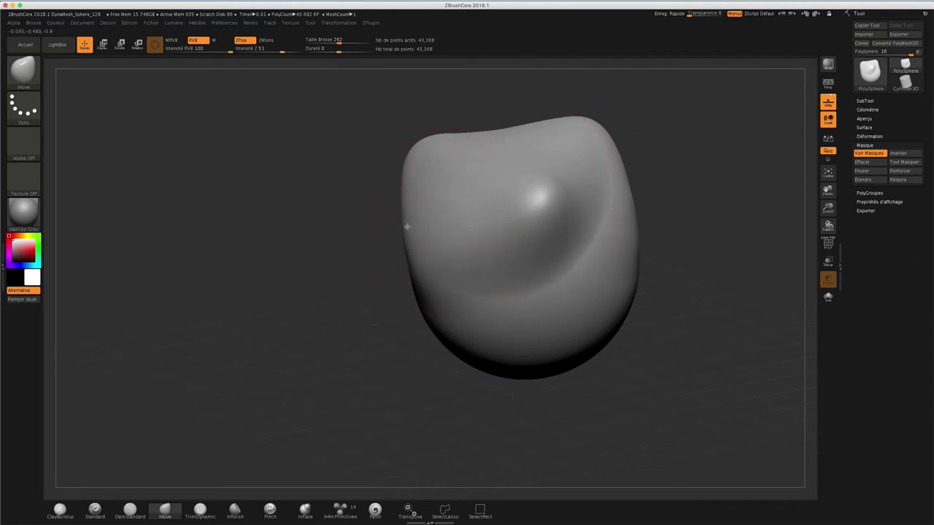
left_click_drag(417, 194, 398, 191)
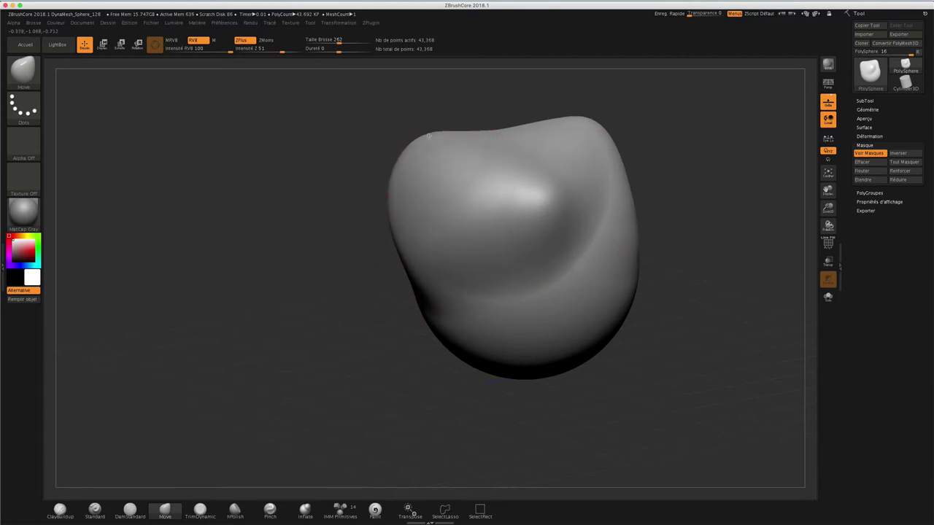
left_click_drag(486, 132, 504, 109)
left_click_drag(547, 139, 635, 148)
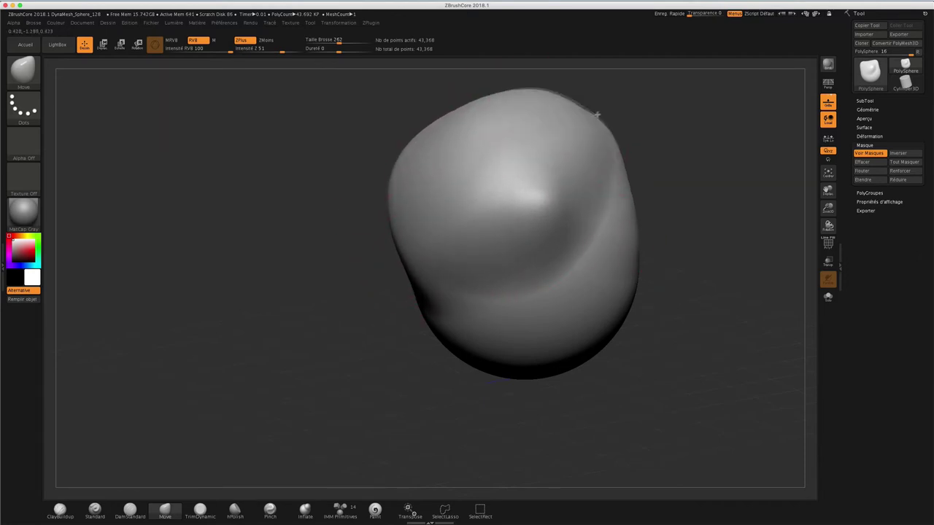
left_click_drag(662, 179, 664, 171)
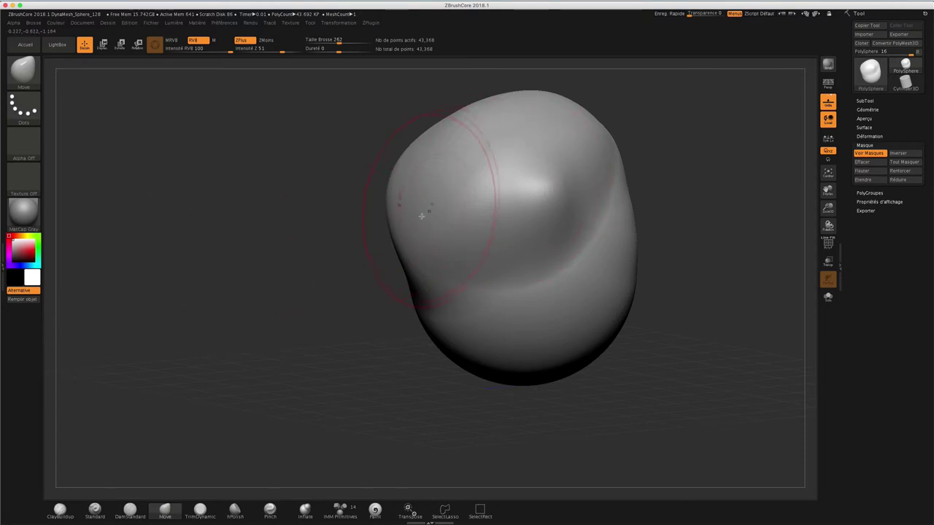
mouse_move(396, 192)
left_mouse_down()
mouse_move(448, 140)
mouse_move(591, 119)
mouse_move(623, 139)
mouse_move(698, 156)
left_mouse_up()
mouse_move(457, 163)
left_mouse_down()
mouse_move(573, 146)
mouse_move(502, 160)
mouse_move(471, 149)
mouse_move(626, 192)
left_mouse_up()
Step: Shrink the Move brush to 68 and show the PolyF wireframe on the horned head
key("s")
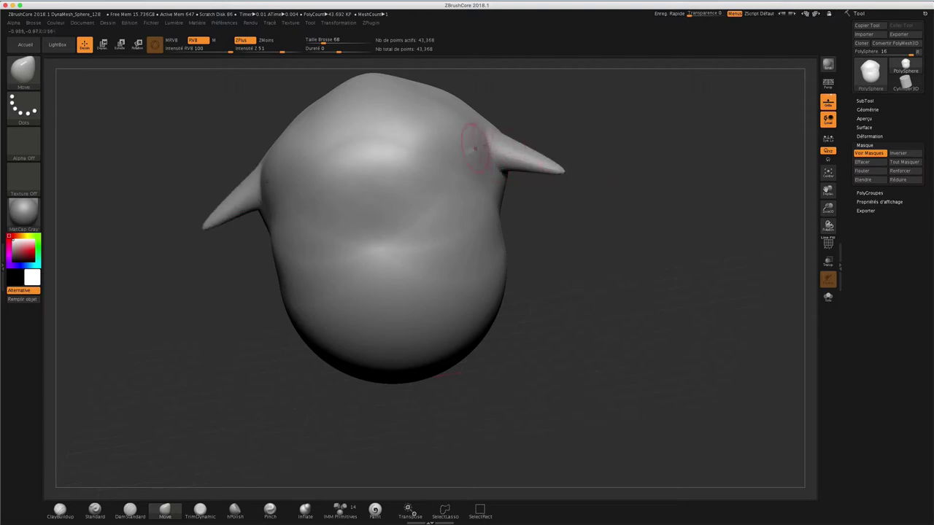
left_click_drag(622, 128, 627, 135)
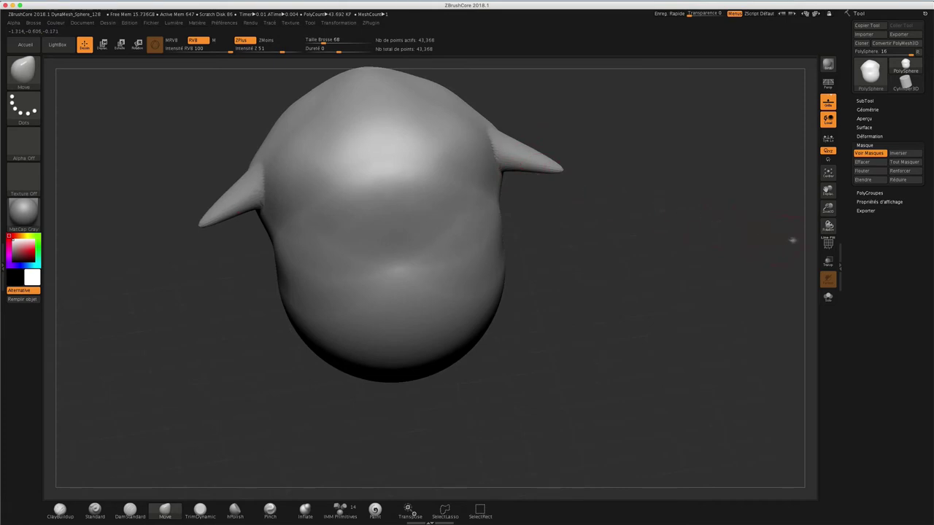
left_click(827, 243)
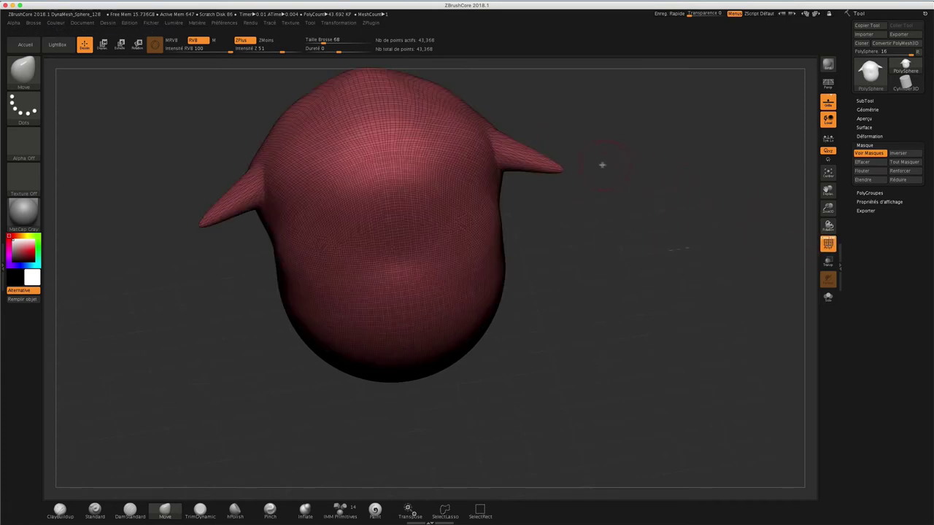
mouse_move(611, 152)
left_mouse_down()
mouse_move(592, 158)
mouse_move(600, 172)
left_mouse_up()
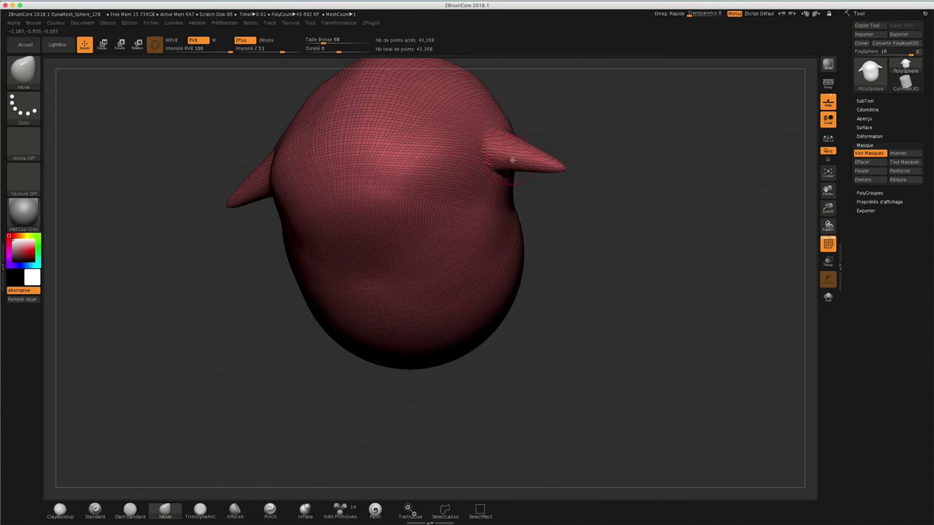
left_click_drag(613, 144, 619, 134)
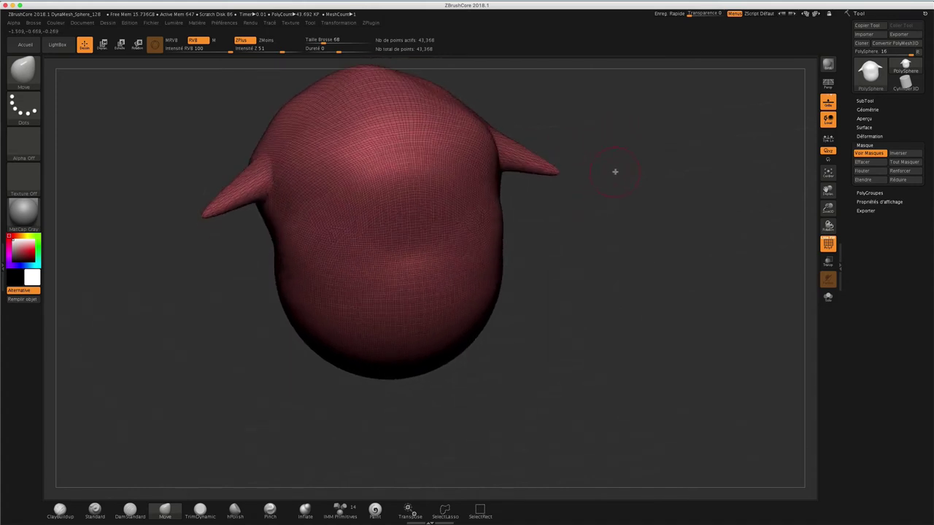
Step: DynaMesh the head and round off and thicken both horn tips
mouse_move(626, 160)
left_mouse_down("ctrl")
mouse_move(632, 177)
mouse_move(647, 154)
mouse_move(590, 164)
left_mouse_up("ctrl")
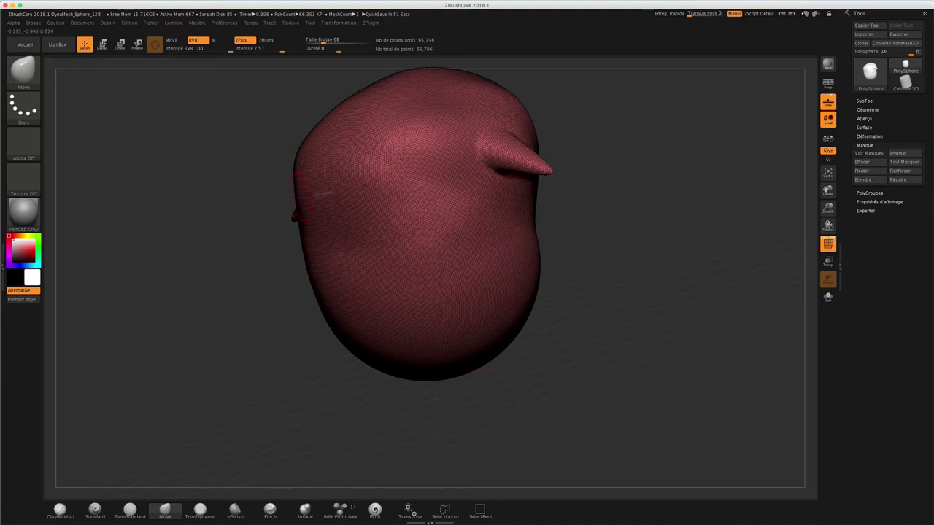
left_click_drag(555, 200, 572, 196)
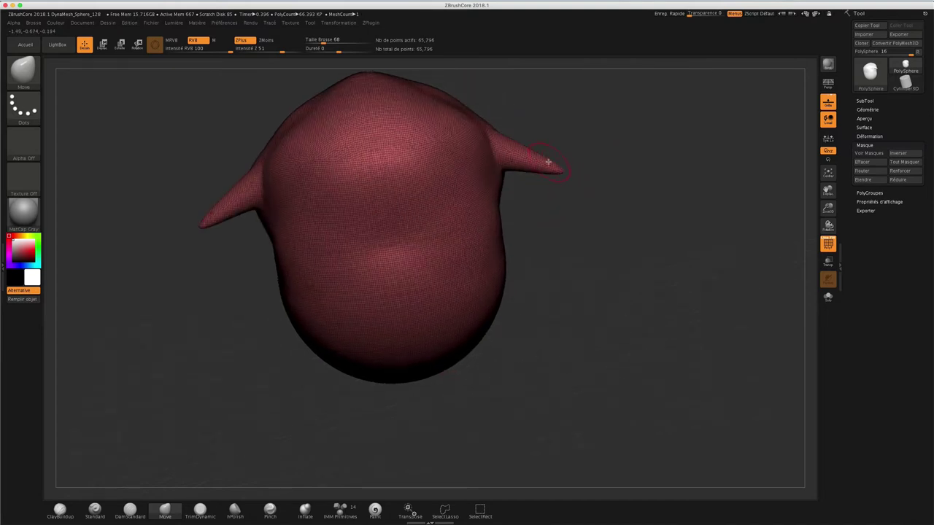
mouse_move(548, 158)
left_mouse_down("shift")
mouse_move(567, 198)
mouse_move(562, 214)
left_mouse_up("shift")
mouse_move(555, 167)
left_mouse_down()
mouse_move(548, 187)
mouse_move(521, 175)
mouse_move(562, 201)
left_mouse_up()
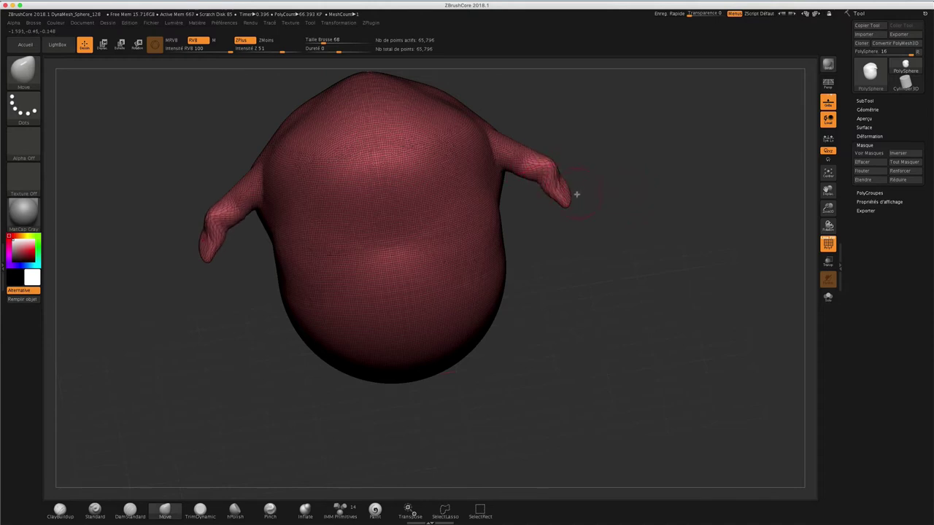
Step: Remesh the head again to even out stretched polygons, then hide the wireframe
left_click_drag(648, 178, 660, 193, "ctrl")
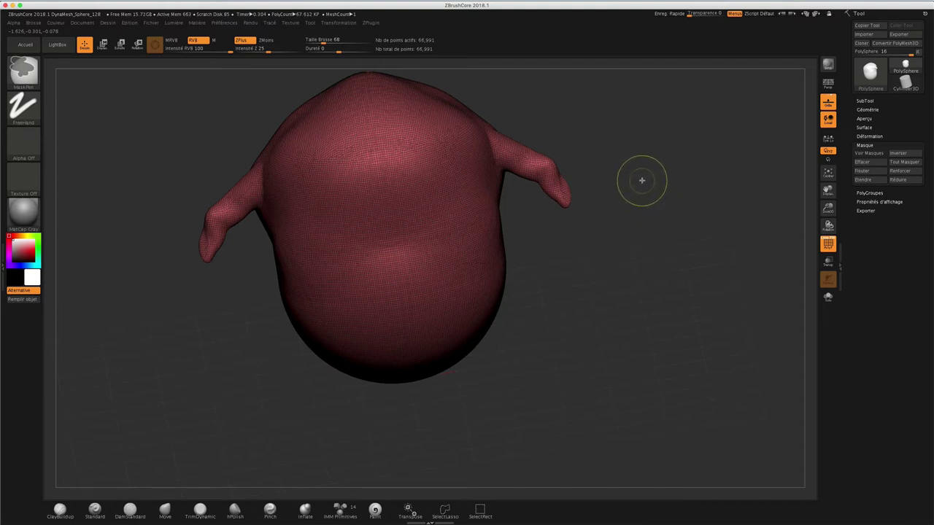
key("ctrl")
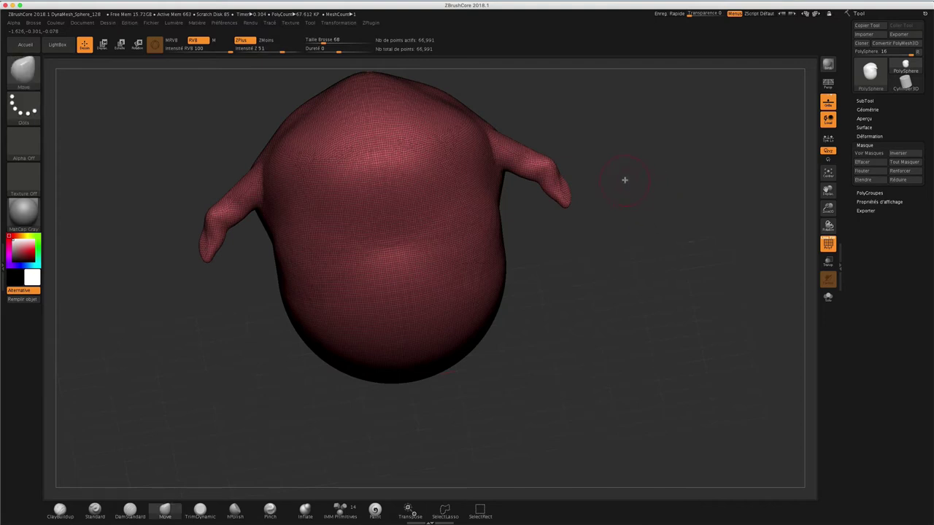
left_click_drag(621, 183, 674, 223, "ctrl")
left_click_drag(627, 180, 615, 173)
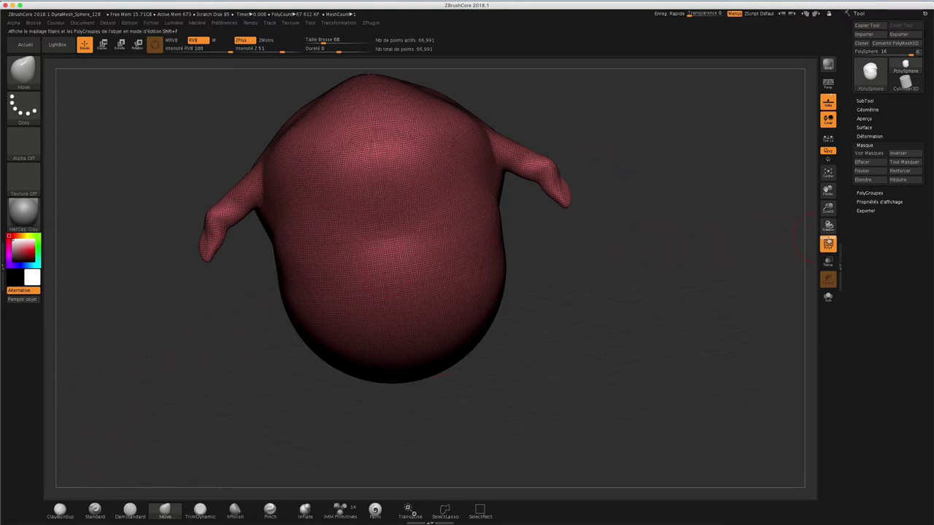
left_click(828, 243)
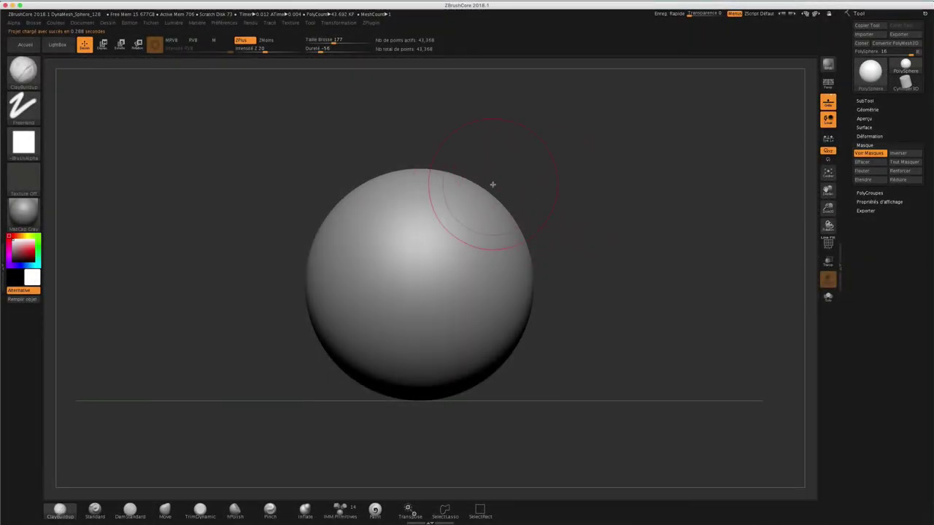
Step: Raise a mirrored bump with Standard, then build up clay on the upper-left with ClayBuildup
left_click(95, 511)
left_click(455, 233)
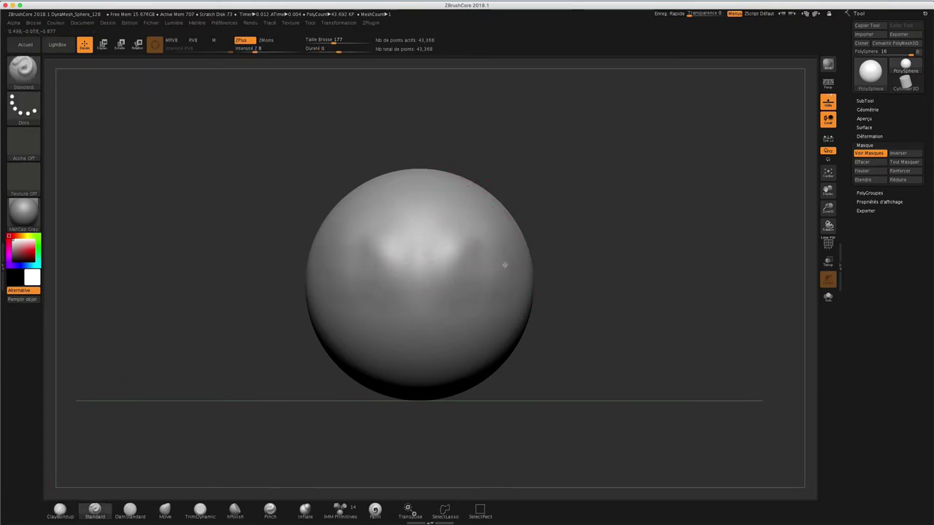
mouse_move(579, 207)
left_mouse_down()
mouse_move(588, 204)
mouse_move(573, 205)
left_mouse_up()
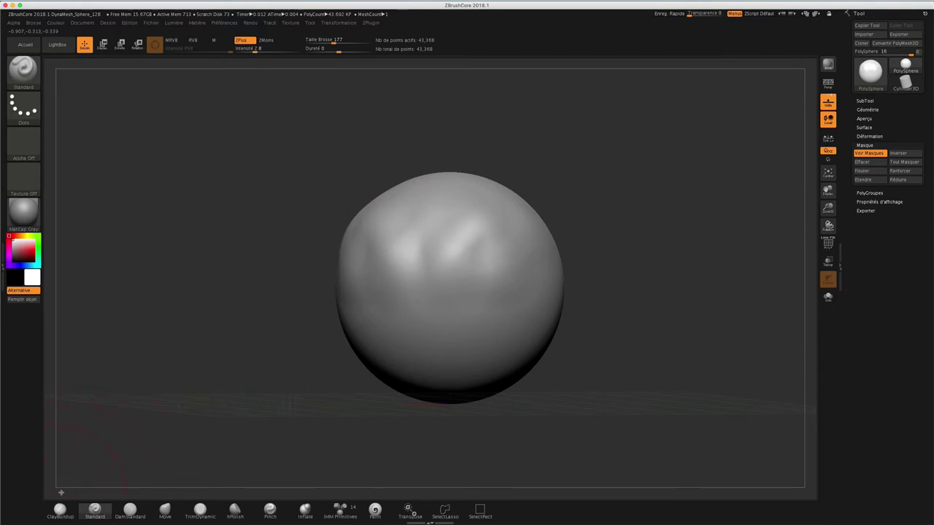
left_click(59, 509)
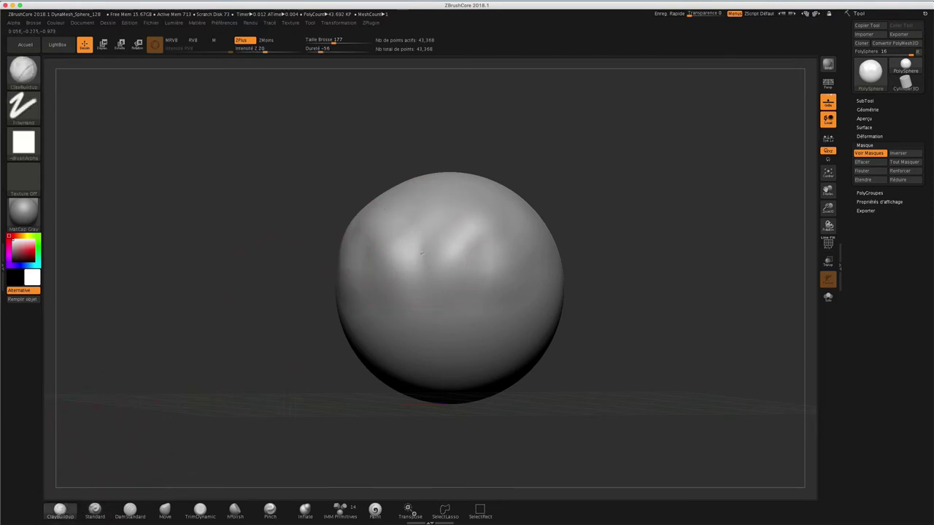
mouse_move(421, 253)
left_mouse_down()
mouse_move(411, 209)
mouse_move(396, 229)
mouse_move(428, 273)
mouse_move(397, 277)
mouse_move(438, 241)
mouse_move(403, 320)
mouse_move(396, 261)
mouse_move(386, 329)
left_mouse_up()
key("s")
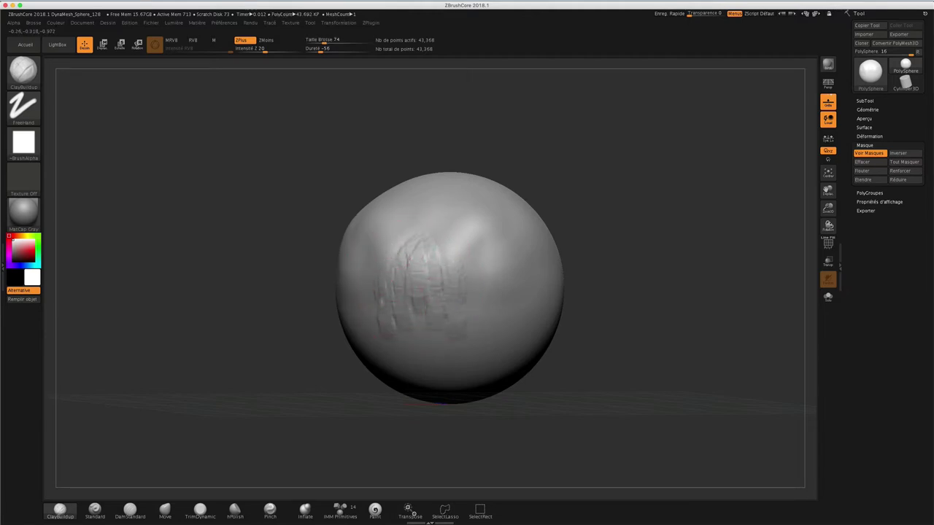
left_click_drag(574, 209, 582, 212)
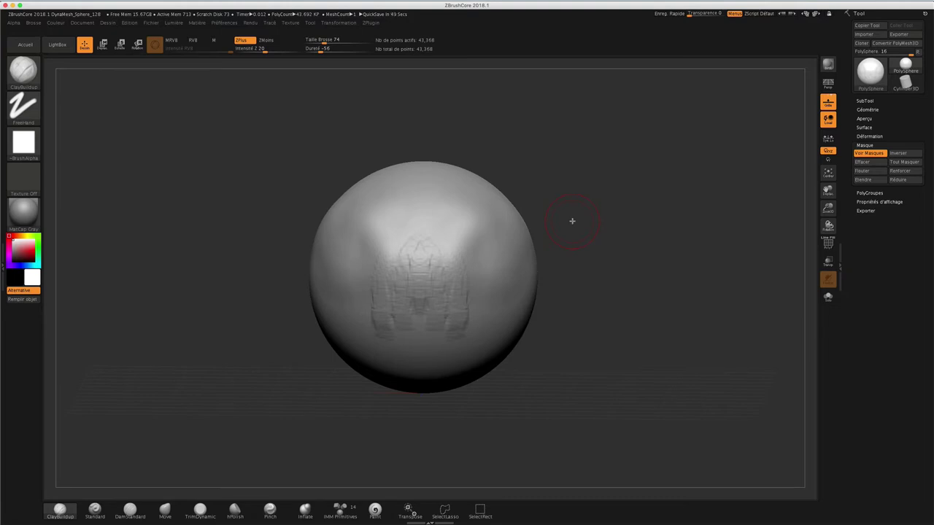
Step: Smooth away the blotchy clay strokes on the sphere's upper front
key("shift")
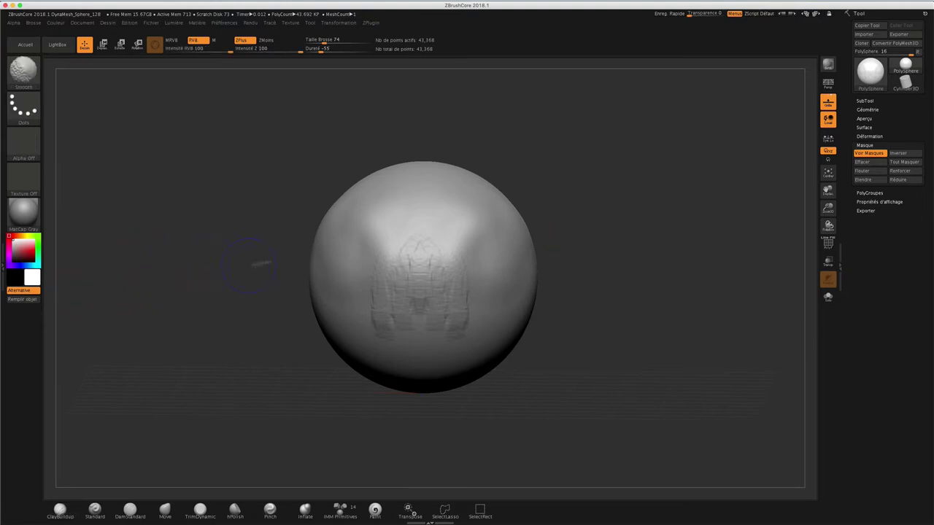
left_click_drag(445, 321, 395, 329, "shift")
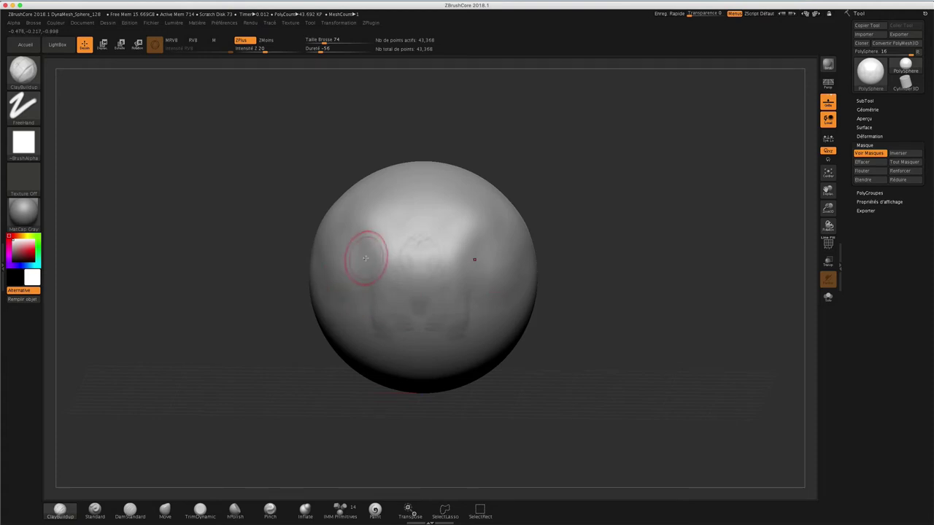
mouse_move(367, 283)
left_mouse_down("shift")
mouse_move(382, 235)
mouse_move(333, 244)
mouse_move(365, 230)
mouse_move(390, 232)
mouse_move(325, 267)
left_mouse_up("shift")
Step: With DamStandard at size 25, carve the mouth sides and wavy bottom edge symmetrically
left_click(130, 509)
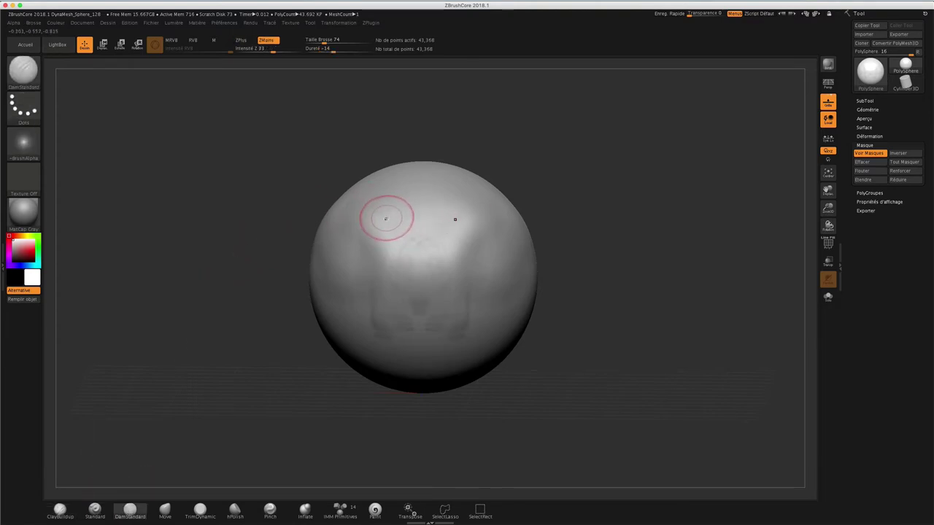
key("s")
key("s")
mouse_move(384, 225)
left_mouse_down()
mouse_move(372, 224)
mouse_move(453, 221)
left_mouse_up()
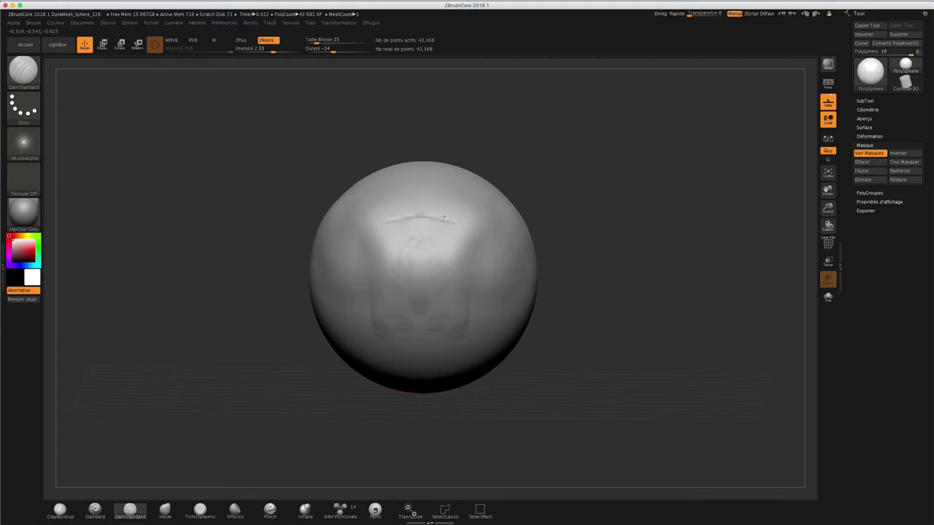
left_click_drag(476, 252, 464, 269)
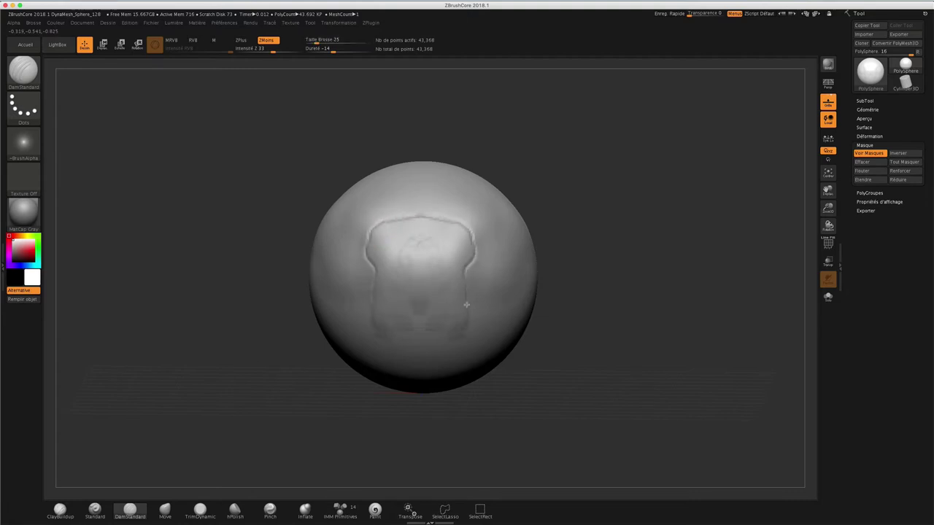
left_click_drag(460, 336, 434, 323)
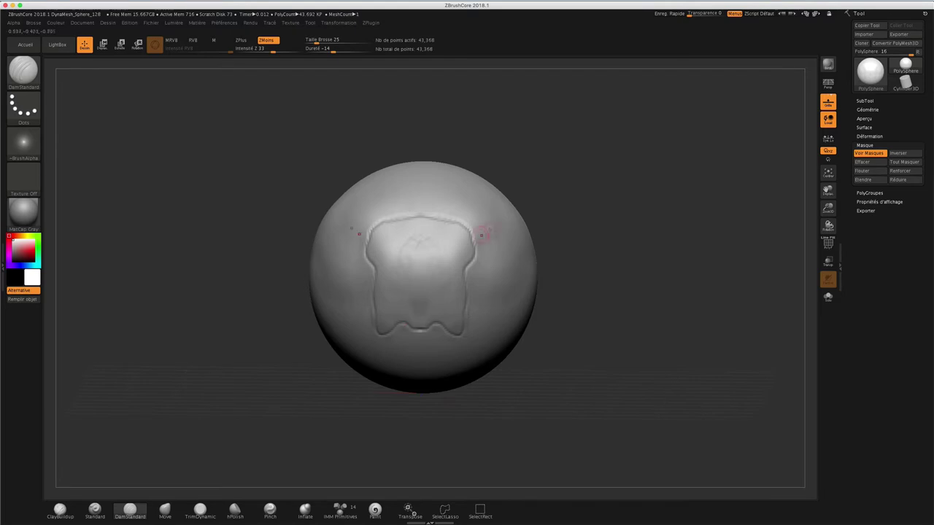
Step: Hide the mask display, zoom in, and toggle the PolyF wireframe to inspect the carved relief
mouse_move(563, 151)
left_mouse_down()
mouse_move(573, 156)
mouse_move(573, 145)
mouse_move(526, 215)
left_mouse_up()
key("ctrl")
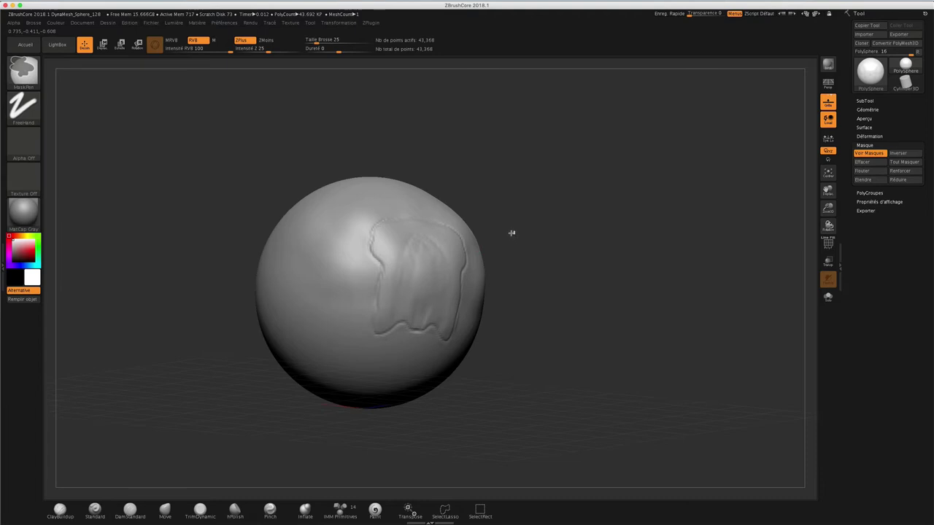
key("ctrl+h")
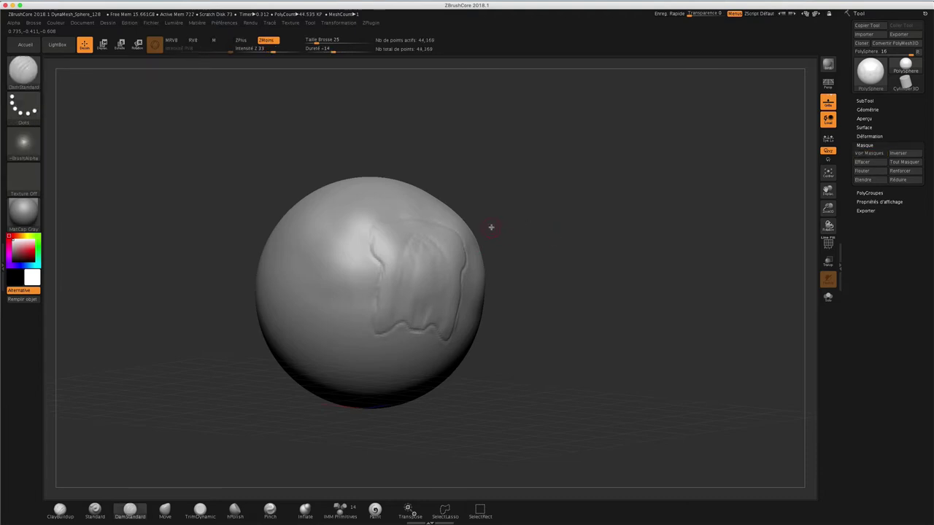
left_click_drag(522, 230, 552, 250, "alt")
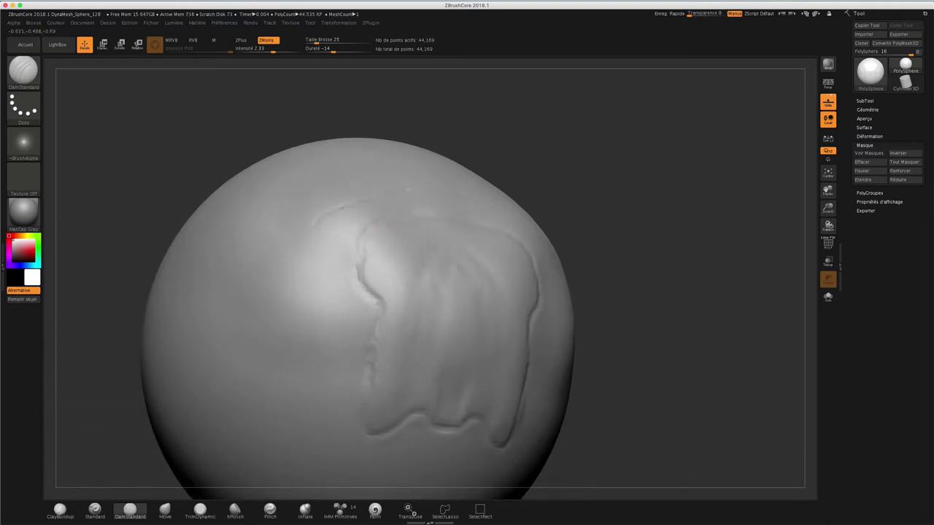
left_click(827, 244)
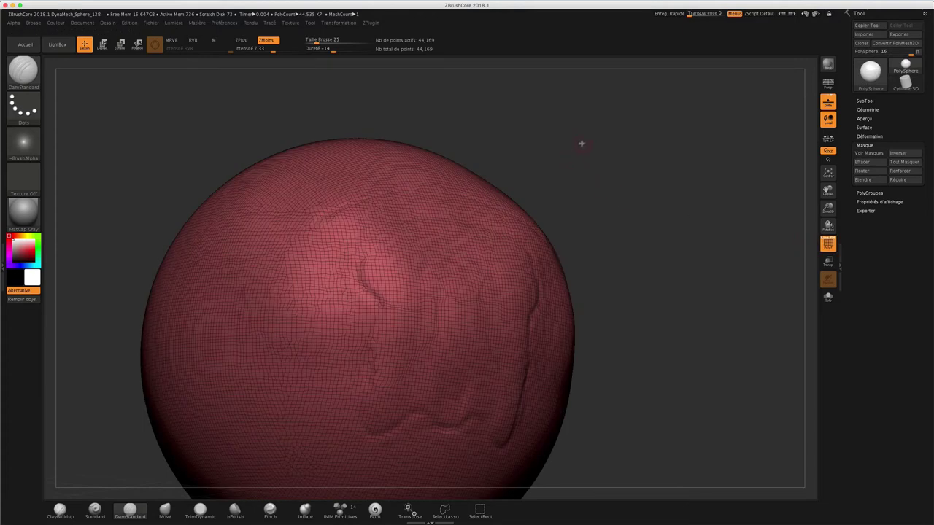
left_click_drag(582, 144, 567, 153)
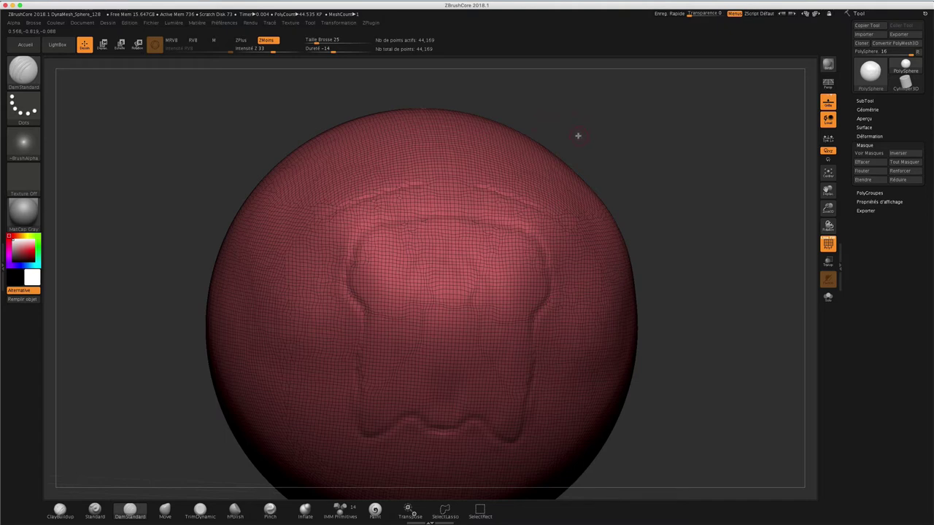
left_click_drag(566, 121, 567, 131)
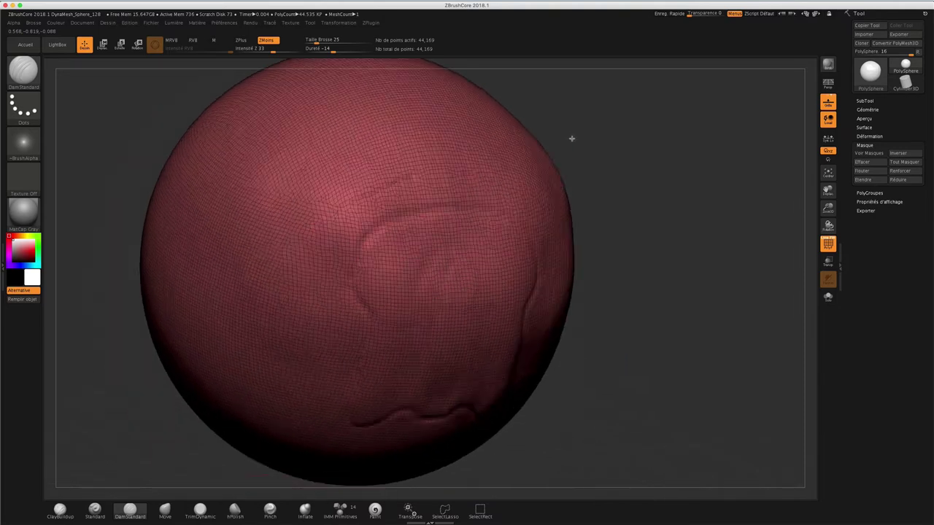
left_click(828, 244)
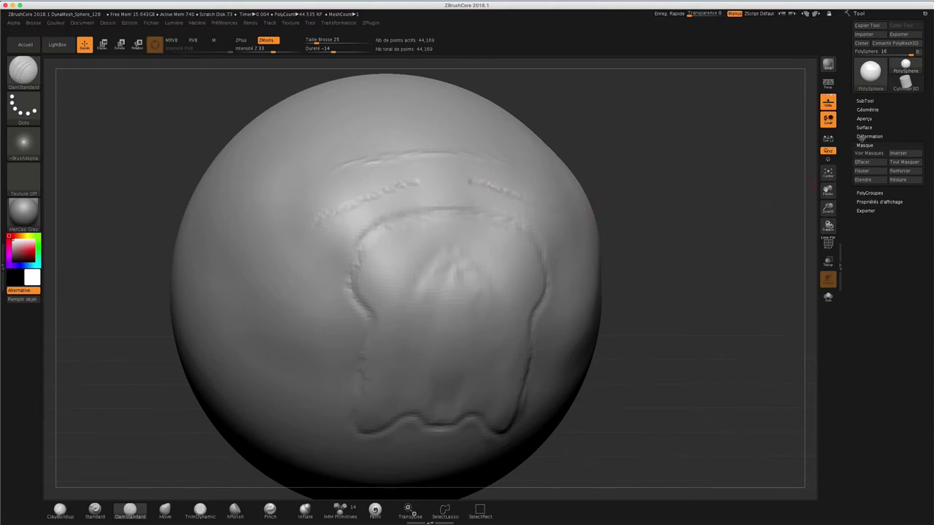
Step: Subdivide the sphere twice with Diviser in Géométrie, reaching level 3
left_click(867, 110)
left_click(863, 189)
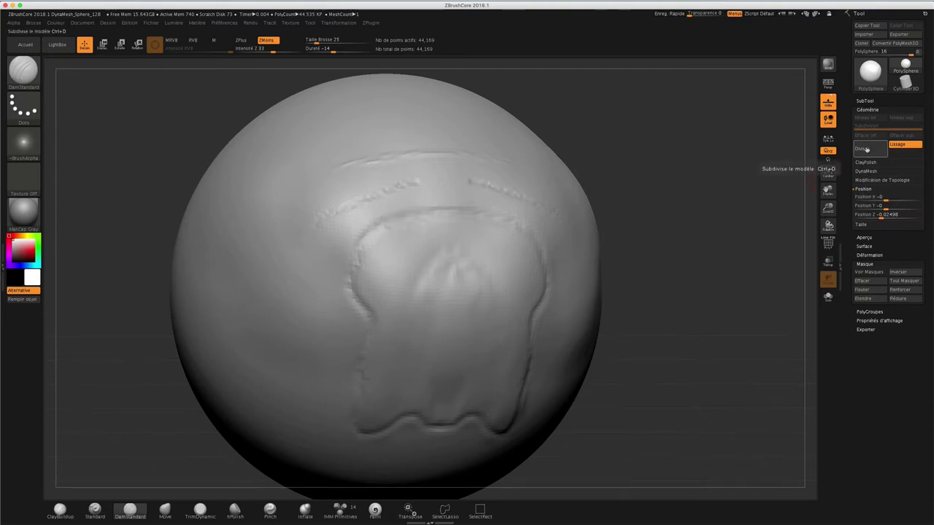
left_click(865, 149)
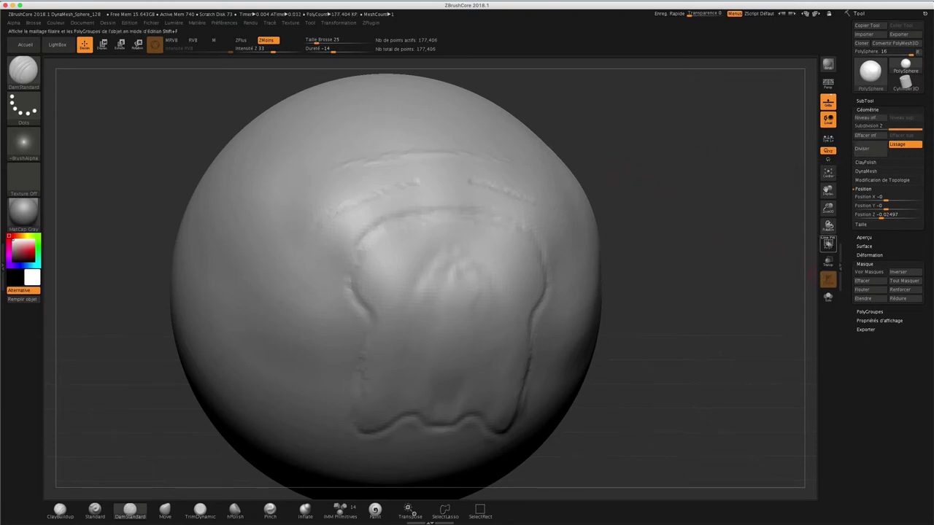
left_click(828, 243)
left_click(828, 243)
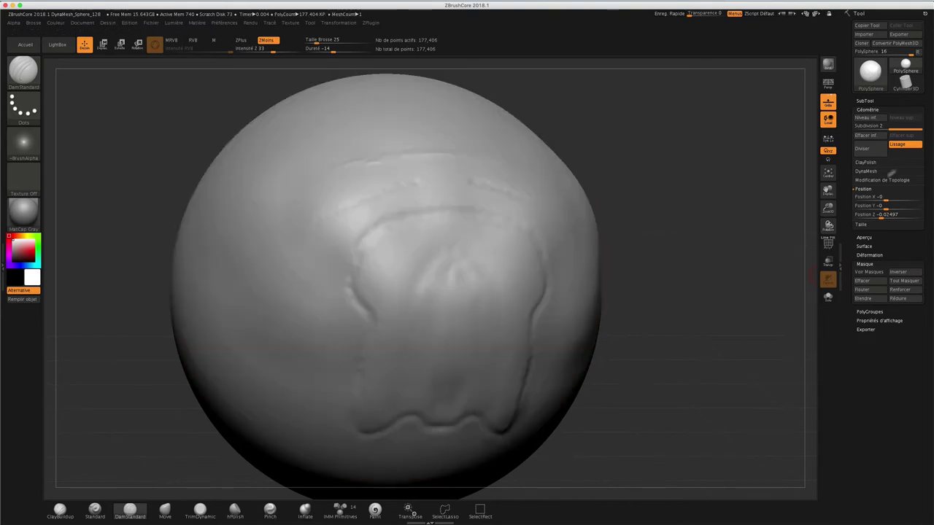
left_click(862, 148)
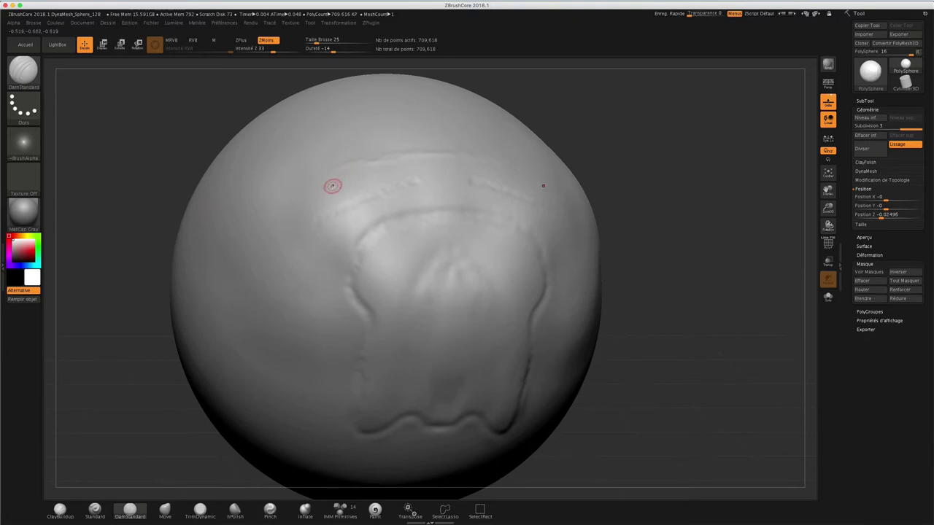
Step: Carve two grooves across the top and curved brow lines above the mouth
left_click_drag(324, 193, 333, 188)
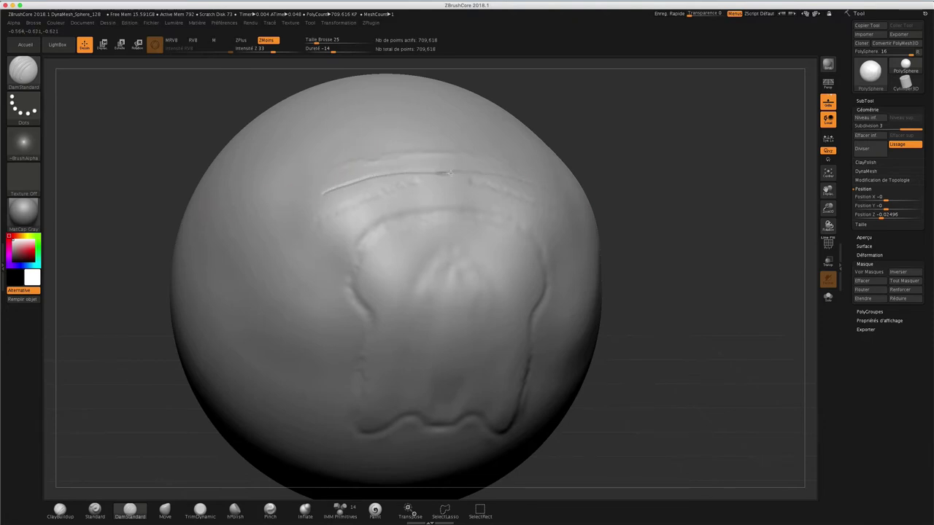
left_click_drag(449, 173, 331, 188)
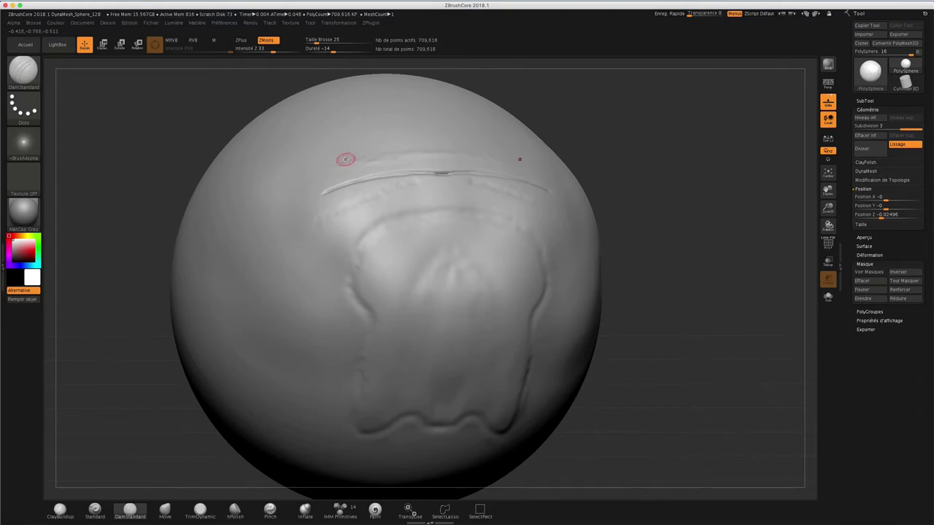
left_click_drag(346, 160, 378, 153)
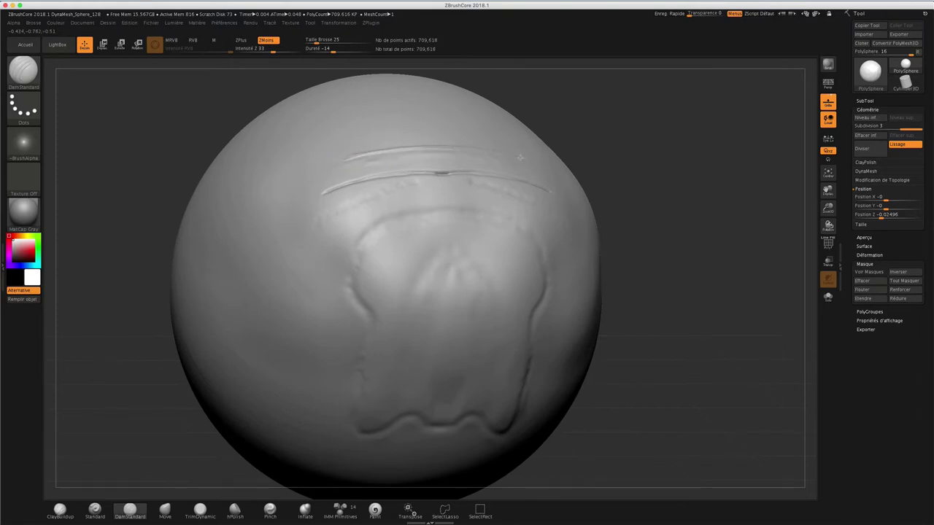
left_click_drag(462, 170, 452, 171)
mouse_move(354, 221)
left_mouse_down()
mouse_move(301, 223)
mouse_move(370, 219)
left_mouse_up()
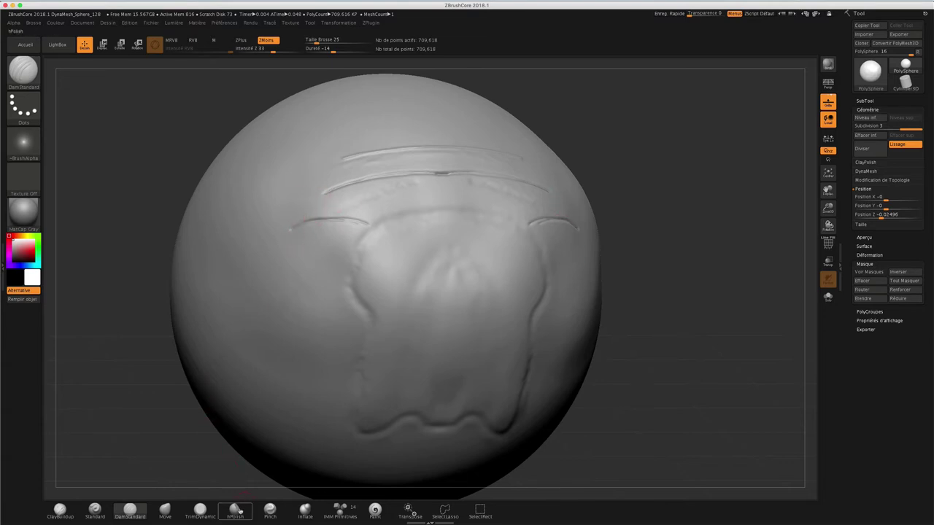
Step: With an enlarged Inflate brush, puff out mirrored side lumps and a bulge below them
left_click(305, 509)
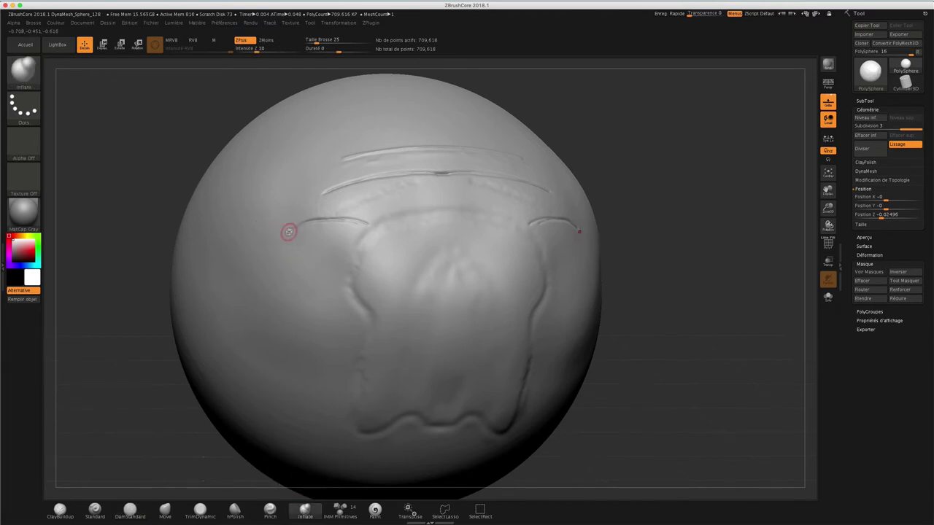
key("s")
left_click_drag(286, 234, 315, 239)
mouse_move(257, 252)
left_mouse_down()
mouse_move(237, 247)
mouse_move(252, 248)
left_mouse_up()
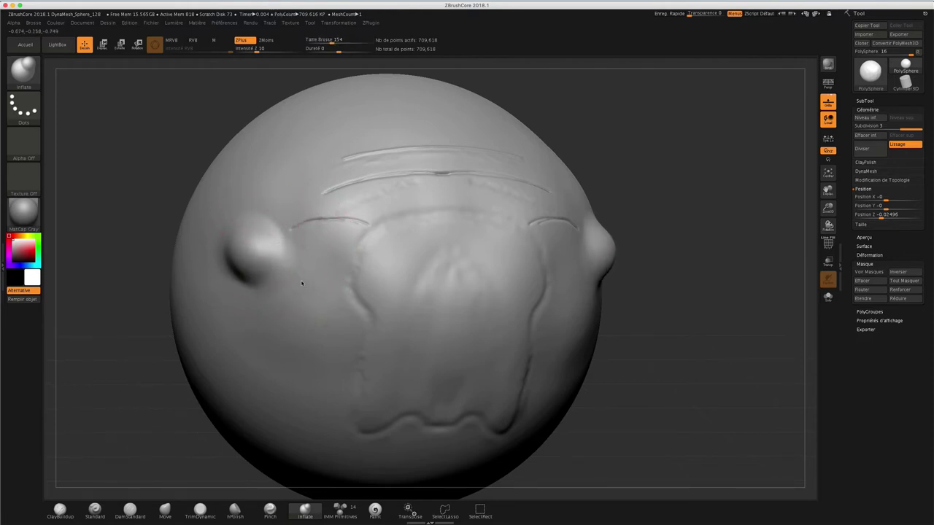
mouse_move(302, 283)
left_mouse_down()
mouse_move(281, 263)
mouse_move(328, 292)
mouse_move(365, 215)
mouse_move(385, 215)
mouse_move(359, 208)
mouse_move(361, 232)
left_mouse_up()
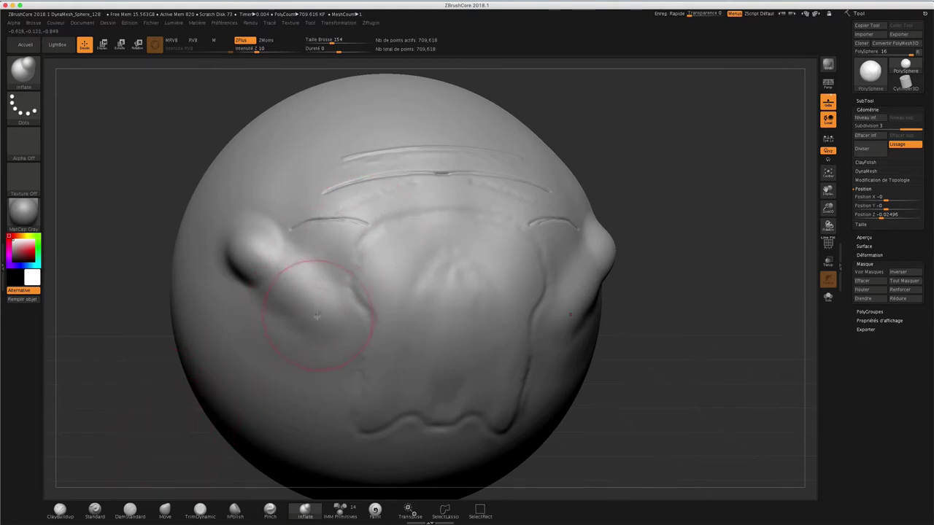
left_click_drag(299, 336, 270, 347)
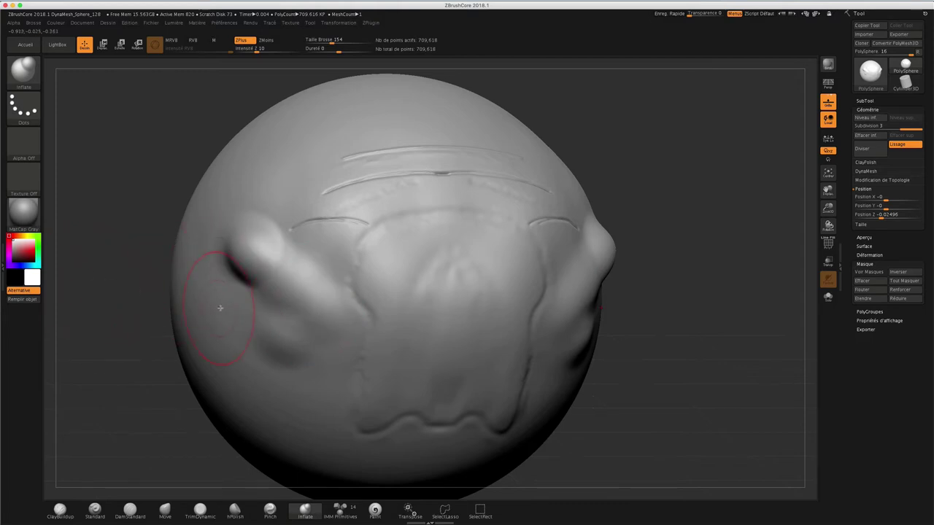
mouse_move(241, 292)
left_mouse_down()
mouse_move(255, 284)
mouse_move(252, 291)
left_mouse_up()
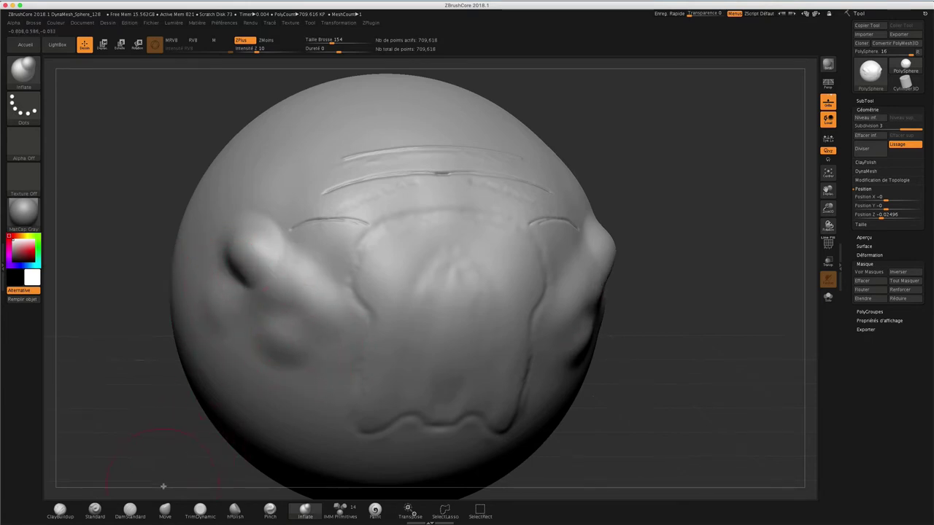
Step: Flatten and polish the side lumps with the trimming and polishing brushes
left_click(200, 509)
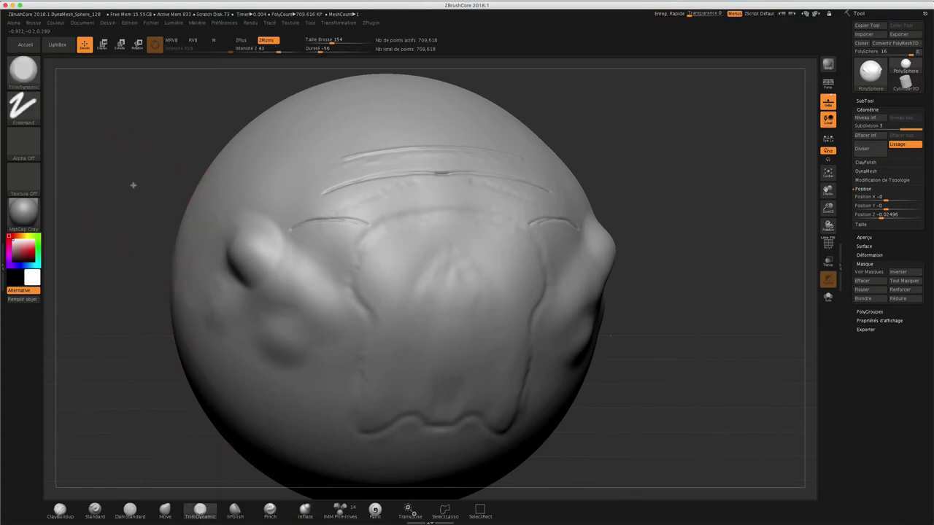
mouse_move(132, 183)
left_mouse_down()
mouse_move(175, 136)
mouse_move(198, 130)
mouse_move(183, 139)
left_mouse_up()
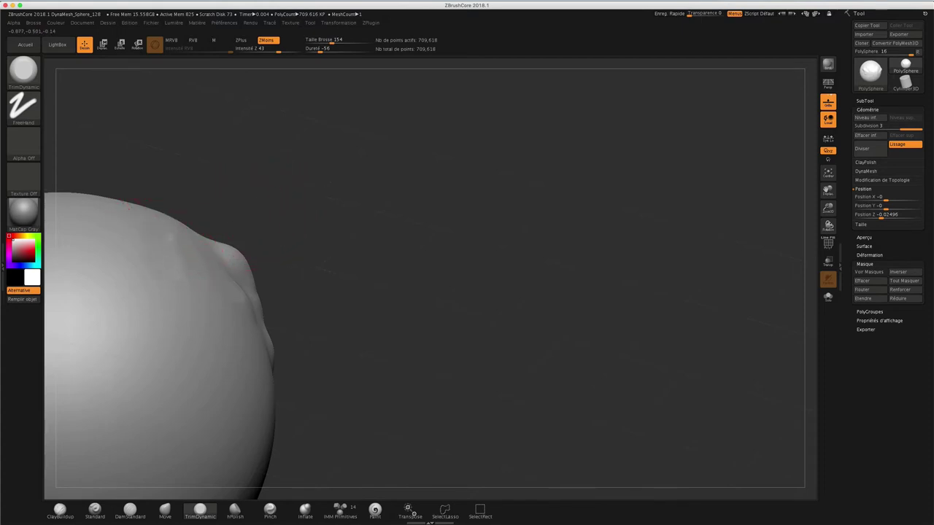
mouse_move(267, 234)
left_mouse_down()
mouse_move(319, 183)
mouse_move(275, 194)
mouse_move(240, 186)
mouse_move(257, 183)
left_mouse_up()
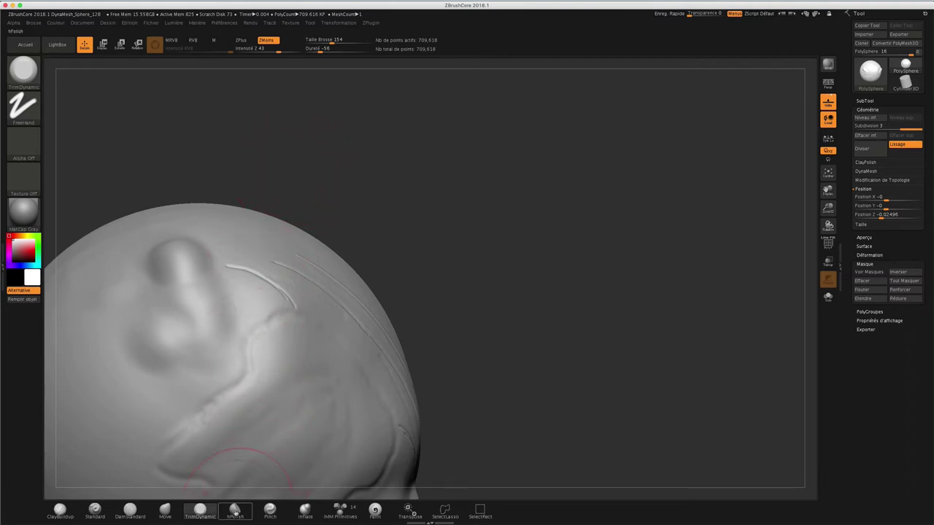
left_click(235, 510)
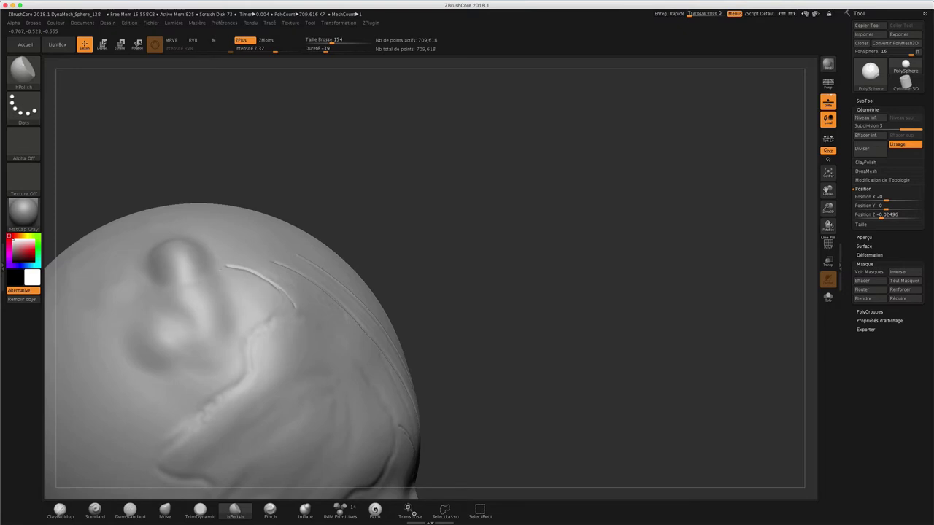
Step: Turn the head so the scratch grooves face the viewer and select DamStandard
left_click_drag(323, 190, 352, 225)
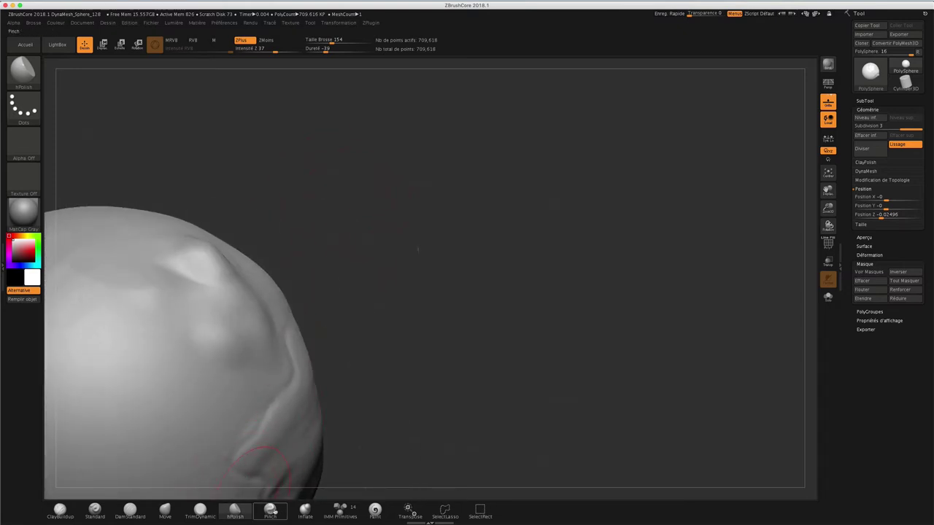
mouse_move(375, 202)
left_mouse_down()
mouse_move(346, 209)
mouse_move(315, 241)
left_mouse_up()
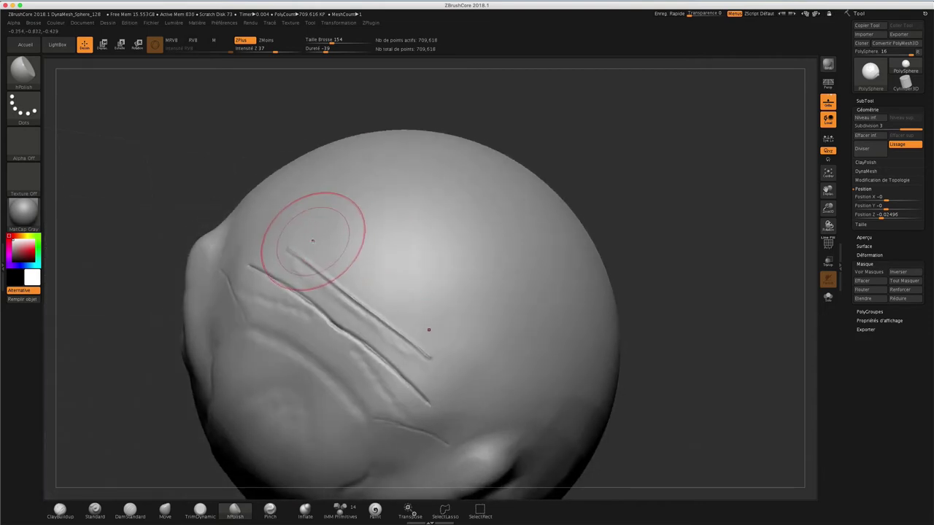
left_click(130, 508)
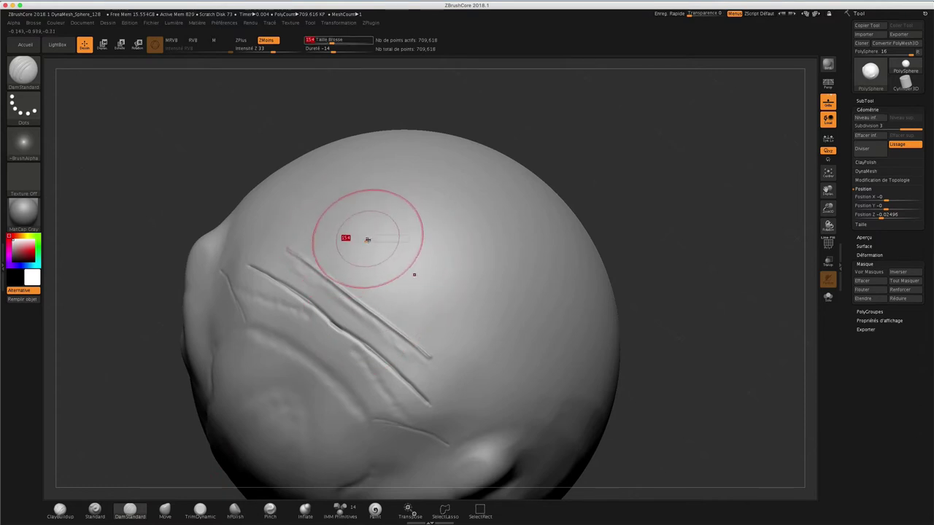
Step: Set DamStandard's Draw Size to about 27 and raise Z Intensity
key("s")
left_click_drag(367, 244, 360, 245)
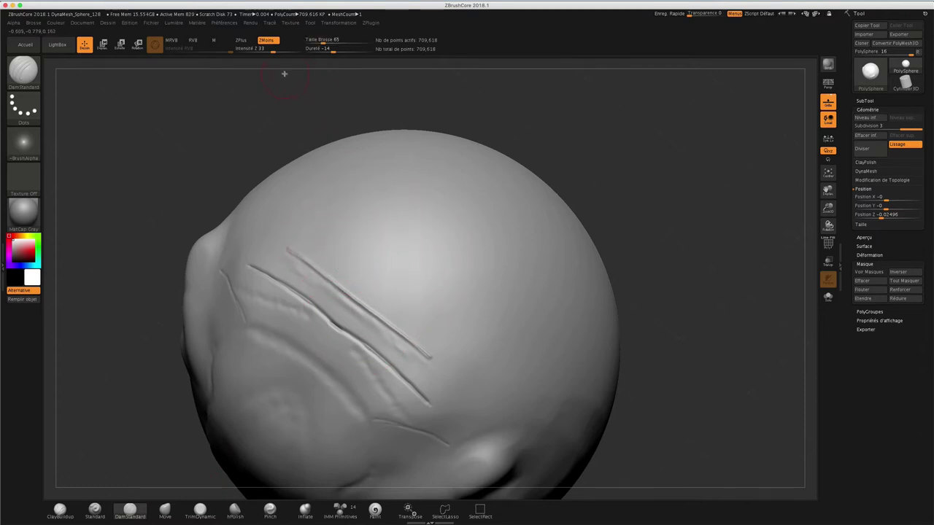
left_click_drag(275, 53, 282, 53)
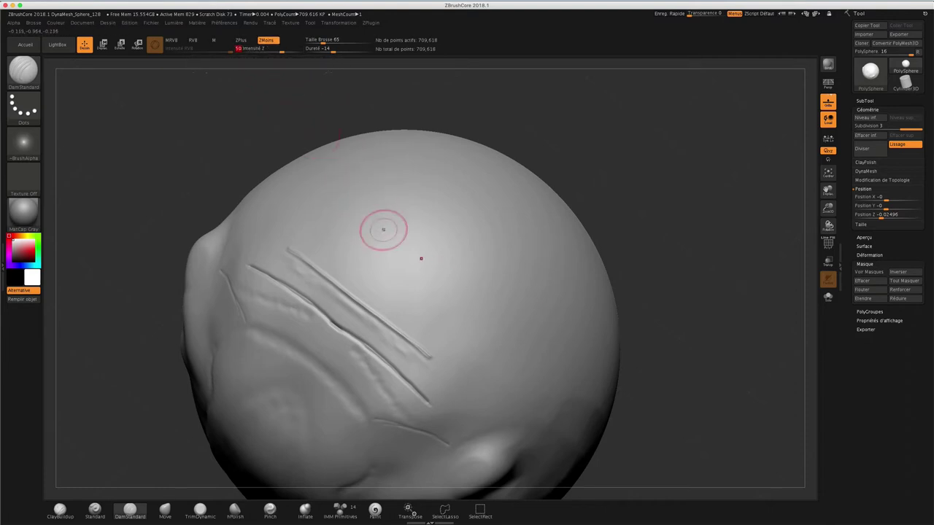
Step: Carve and deepen a diagonal groove across the upper head, then sharpen it with Pinch
left_click_drag(343, 219, 441, 292)
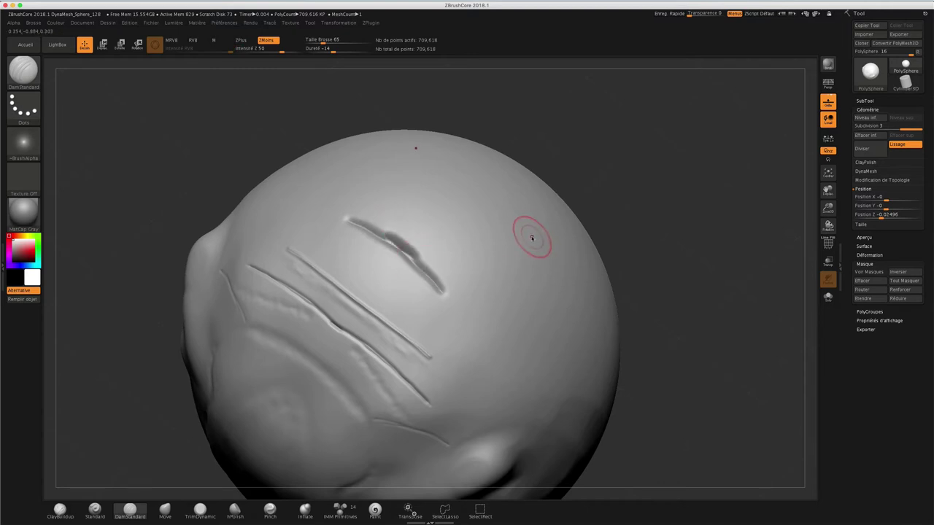
mouse_move(532, 238)
left_mouse_down()
mouse_move(397, 213)
mouse_move(371, 224)
mouse_move(385, 231)
mouse_move(364, 233)
mouse_move(440, 292)
left_mouse_up()
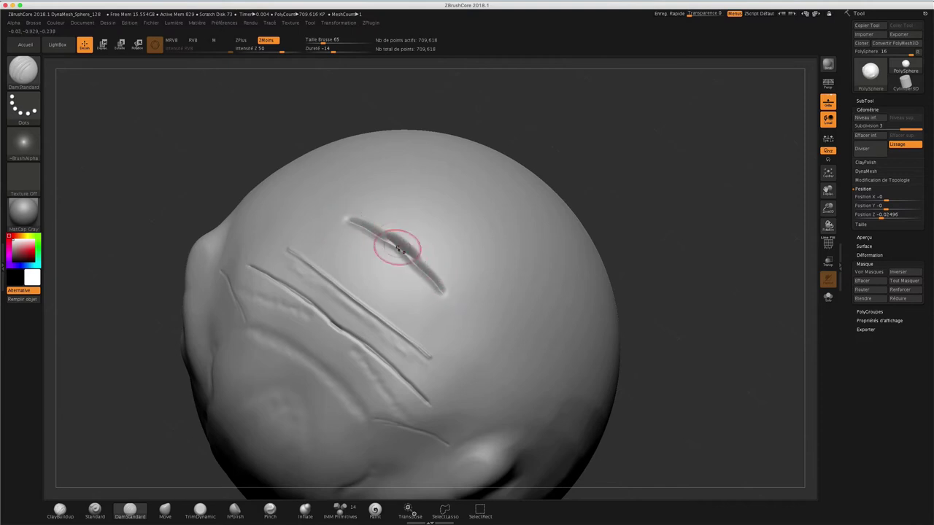
left_click_drag(397, 248, 445, 288)
left_click(270, 508)
mouse_move(372, 261)
left_mouse_down()
mouse_move(355, 227)
mouse_move(391, 236)
mouse_move(445, 295)
mouse_move(431, 258)
mouse_move(406, 267)
mouse_move(375, 229)
mouse_move(385, 234)
mouse_move(349, 216)
left_mouse_up()
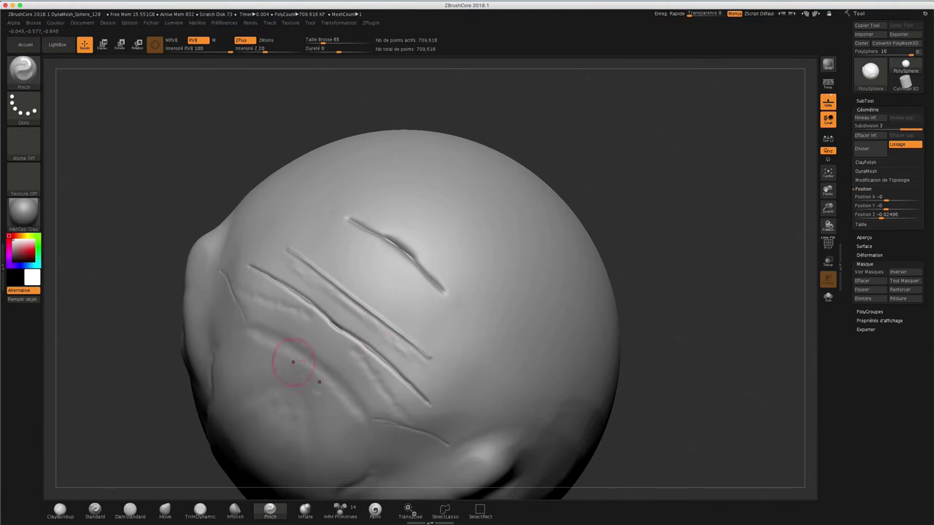
Step: Smooth the bumpy streaks below the lower grooves and bring up the Quick Pick brush palette
mouse_move(292, 353)
left_mouse_down("shift")
mouse_move(324, 344)
mouse_move(303, 333)
mouse_move(308, 302)
mouse_move(301, 310)
left_mouse_up("shift")
left_click(23, 70)
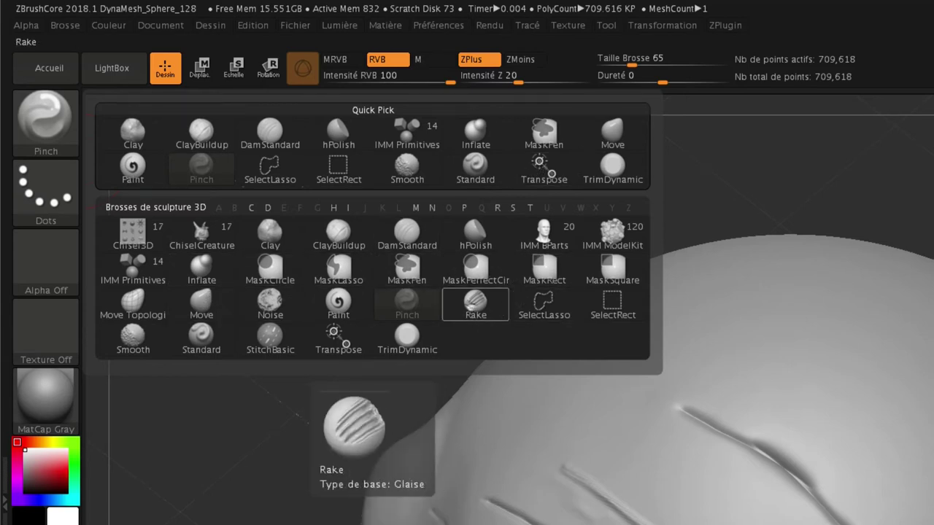
Step: Rake fine parallel scratches across the right side and top of the head with the Rake brush
left_click(481, 305)
left_click_drag(759, 341, 924, 478)
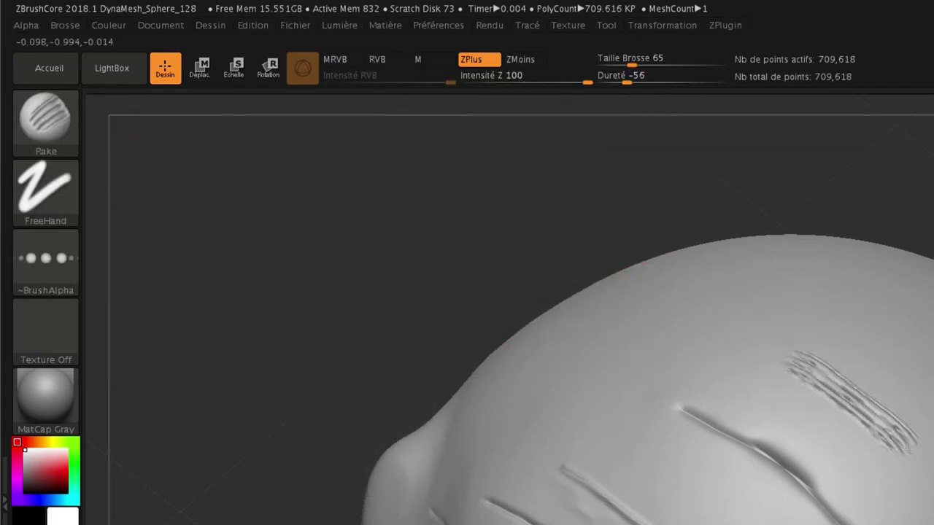
mouse_move(820, 401)
left_mouse_down()
mouse_move(794, 424)
mouse_move(719, 358)
mouse_move(643, 392)
left_mouse_up()
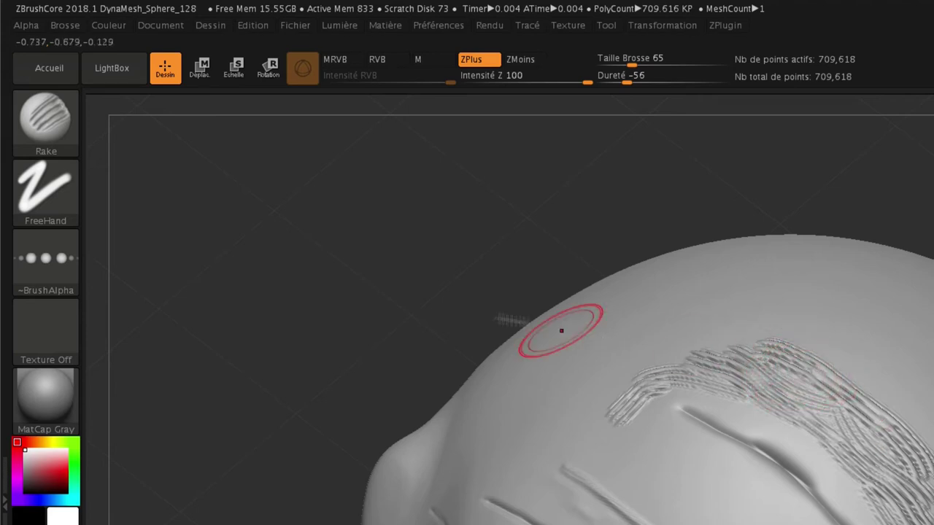
Step: Open the brush picker and rotate the head to inspect the raked band
left_click(42, 119)
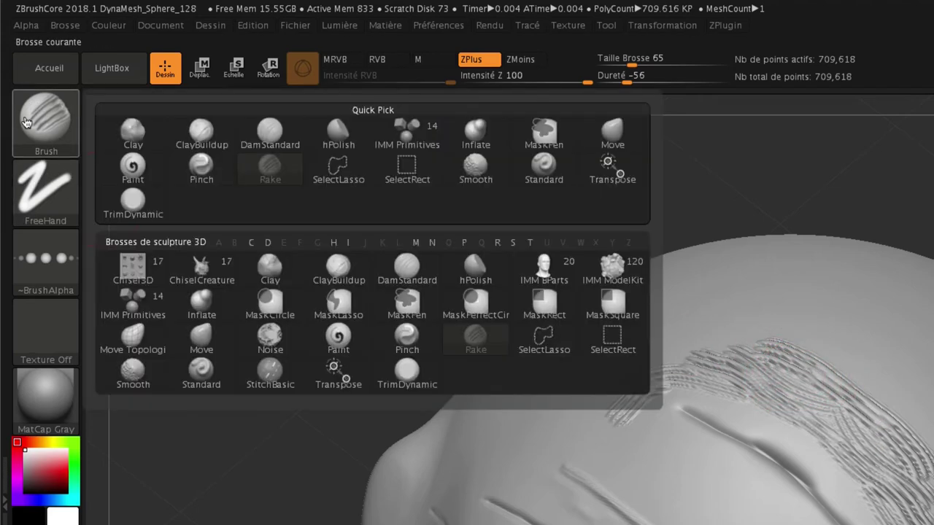
left_click(44, 120)
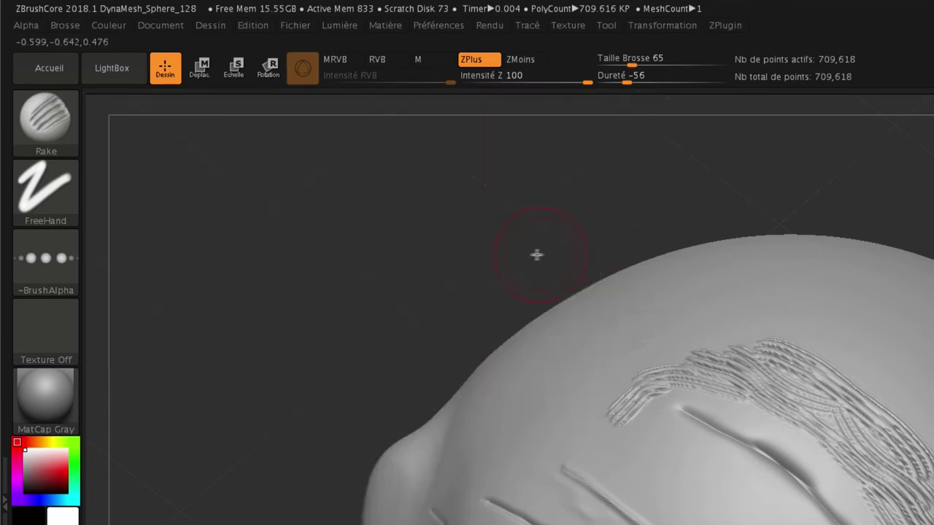
mouse_move(538, 254)
left_mouse_down()
mouse_move(515, 231)
mouse_move(542, 225)
mouse_move(532, 212)
mouse_move(540, 224)
left_mouse_up()
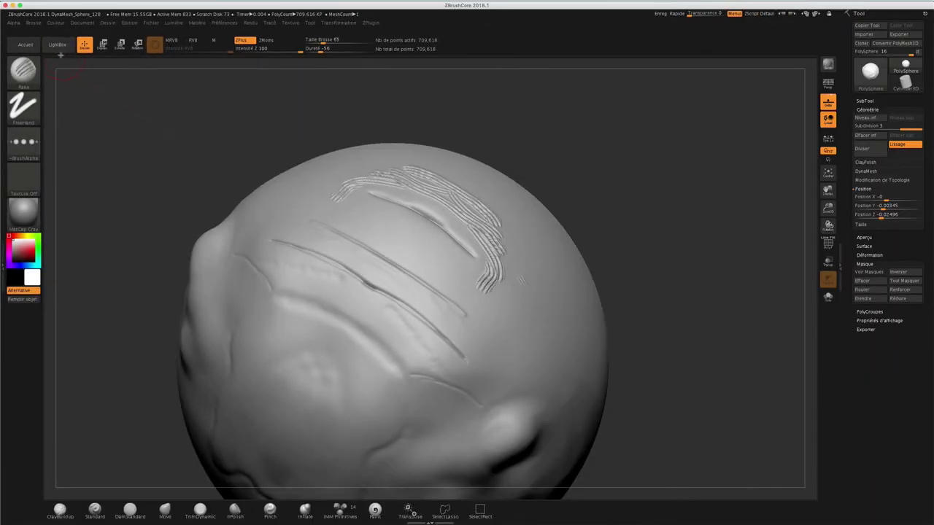
Step: Load the Sphere_128.ZPR project from LightBox, discarding the sculpted head without saving
left_click(60, 46)
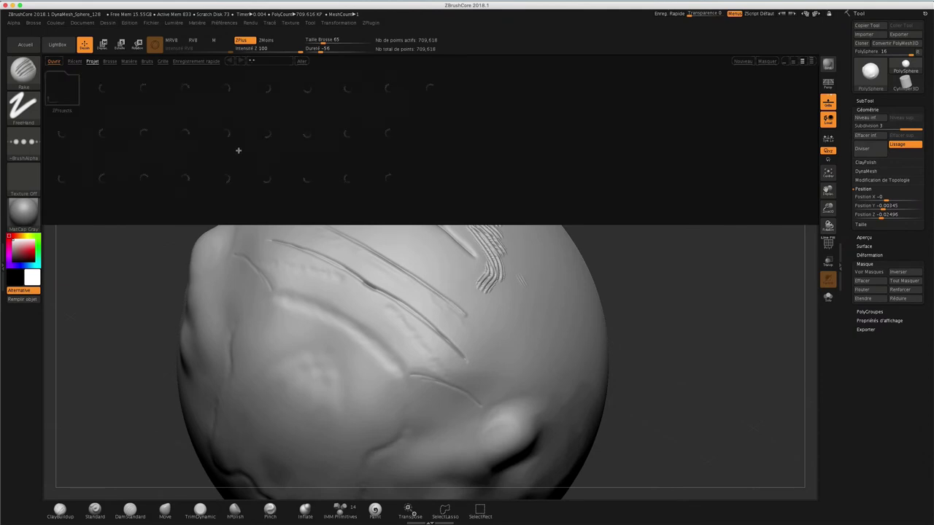
double_click(263, 137)
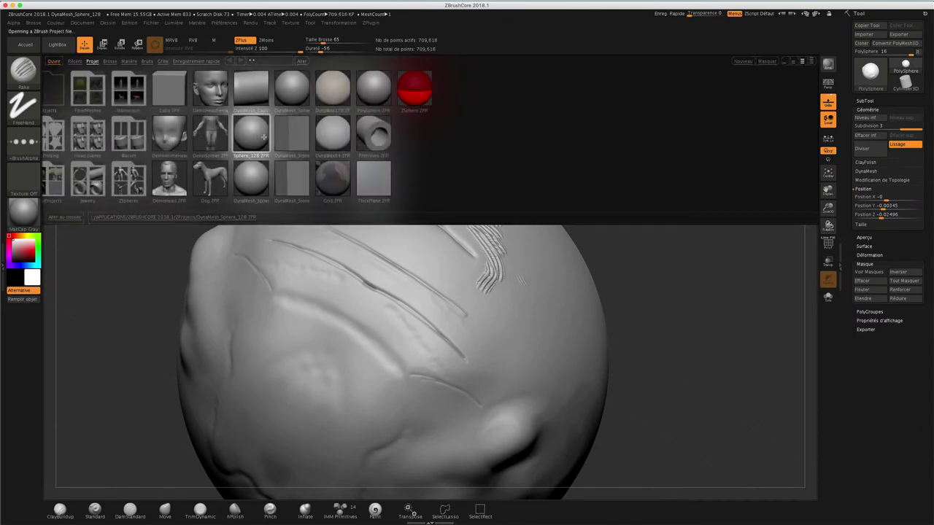
left_click(442, 165)
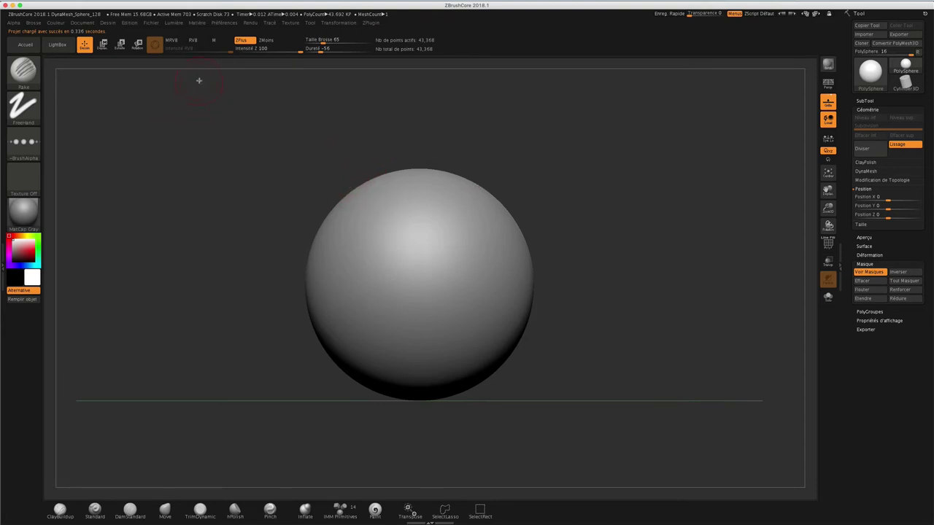
Step: Import the Monster00 image as a texture through Texture > Importer
left_click(294, 24)
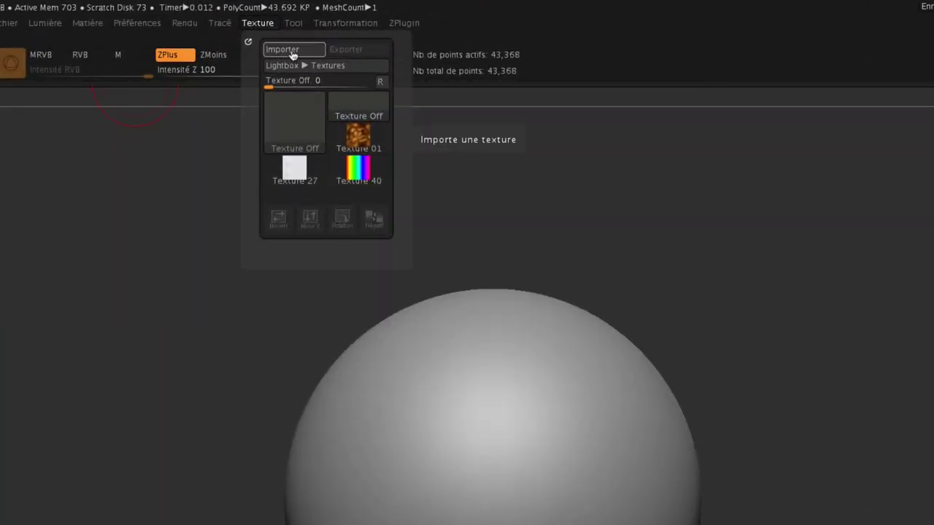
left_click(291, 55)
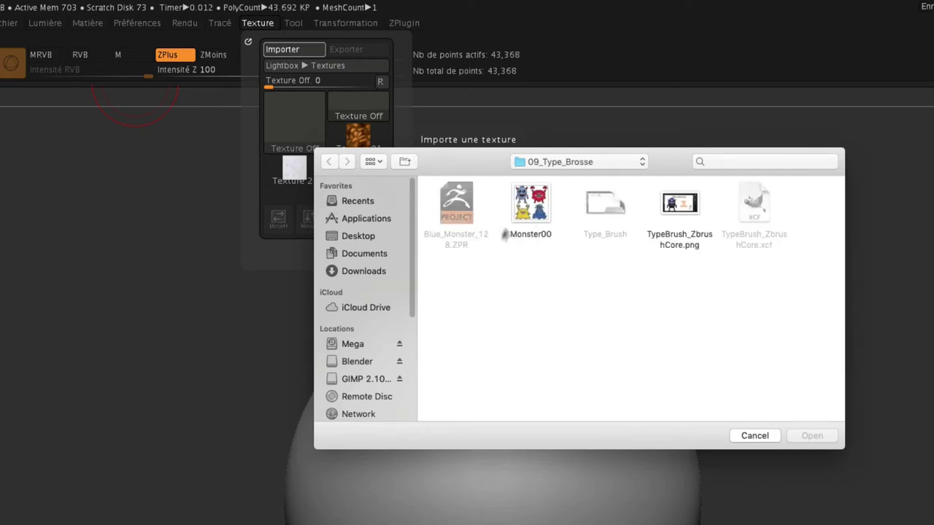
left_click(533, 211)
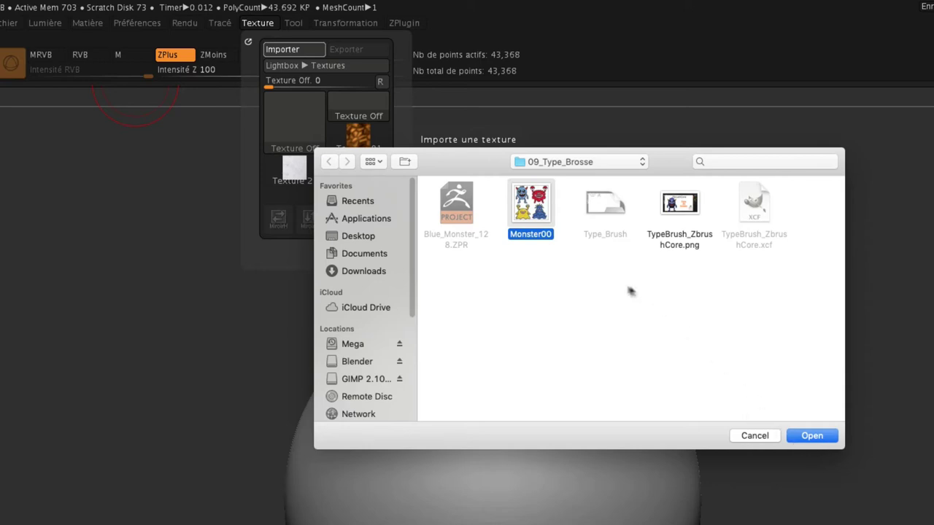
left_click(812, 436)
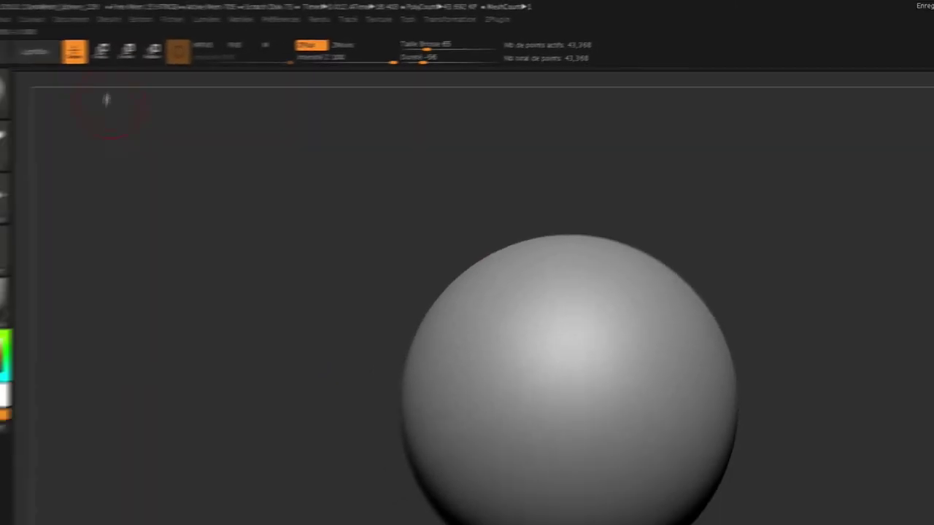
Step: Set Monster00 as the Avant-Arrière front reference, zoom out, and open Crop And Adjust Image
left_click(151, 19)
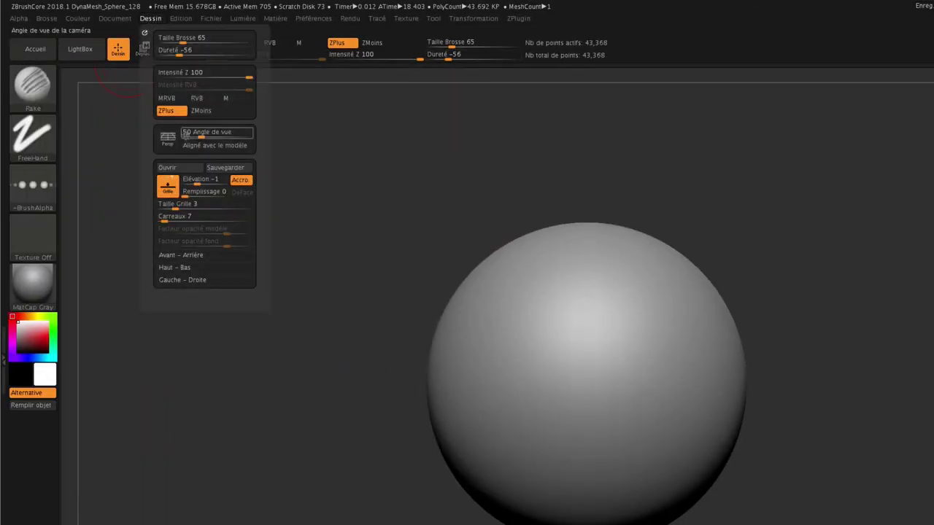
left_click(182, 257)
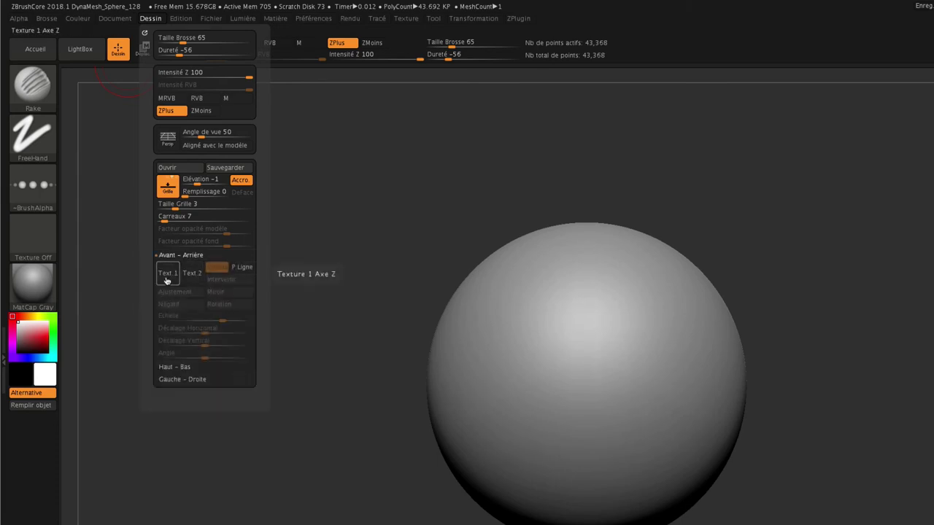
left_click(167, 275)
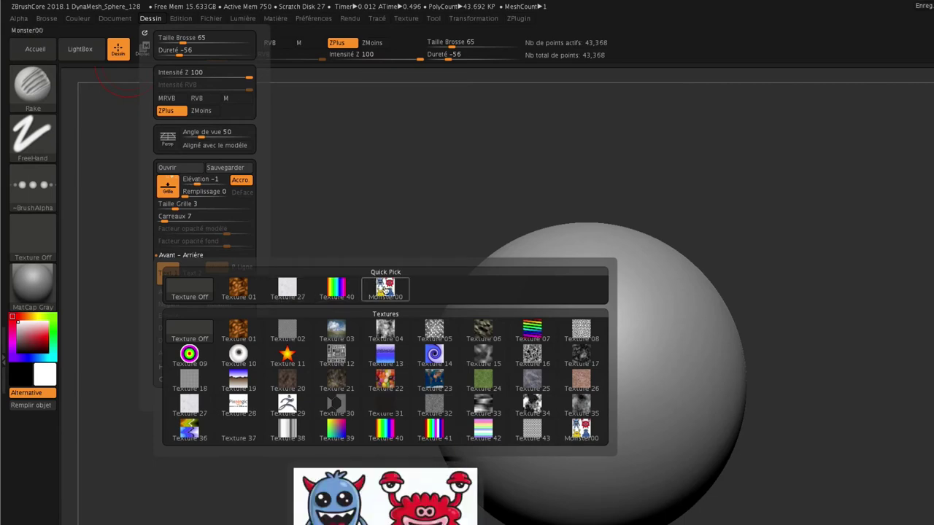
left_click(387, 289)
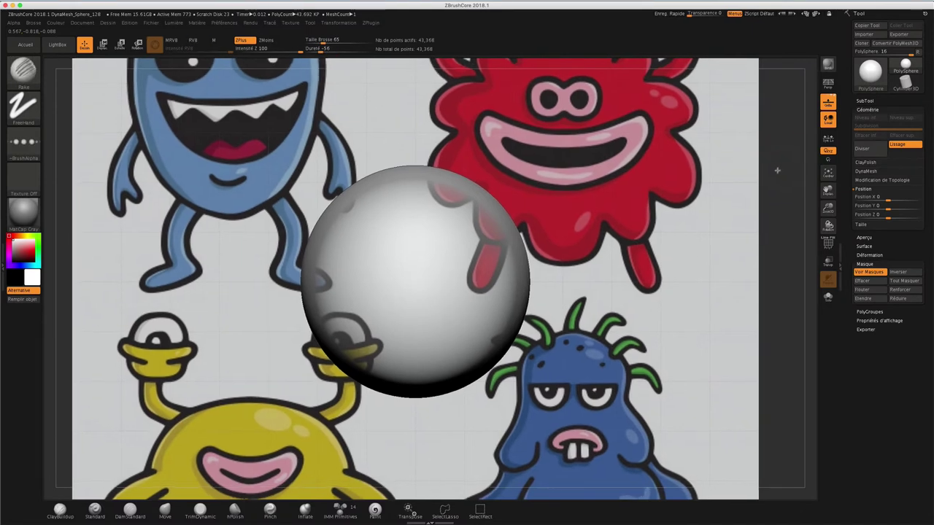
left_click_drag(768, 166, 761, 129, "alt")
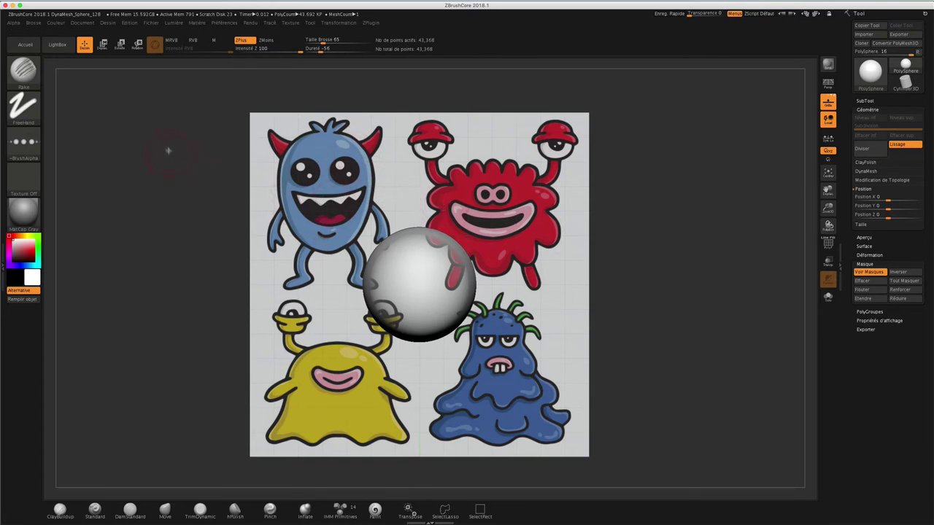
left_click(110, 23)
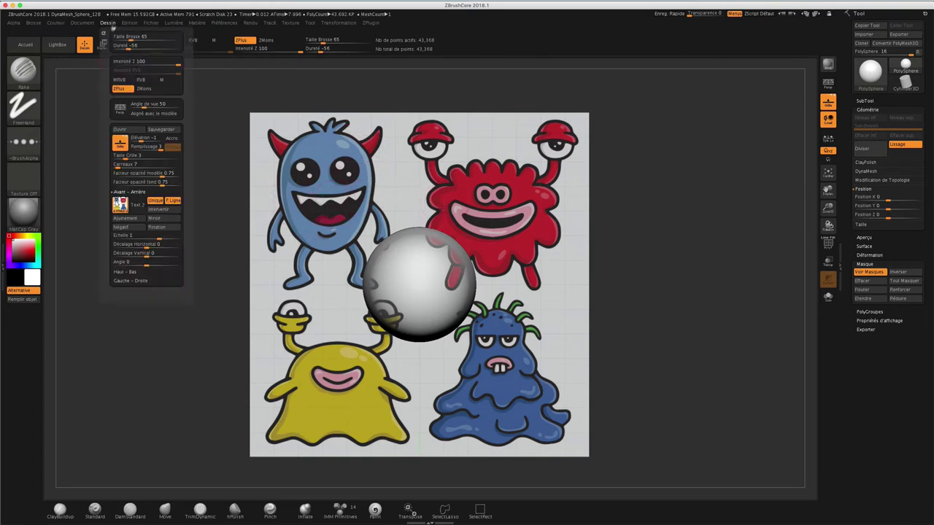
left_click(126, 219)
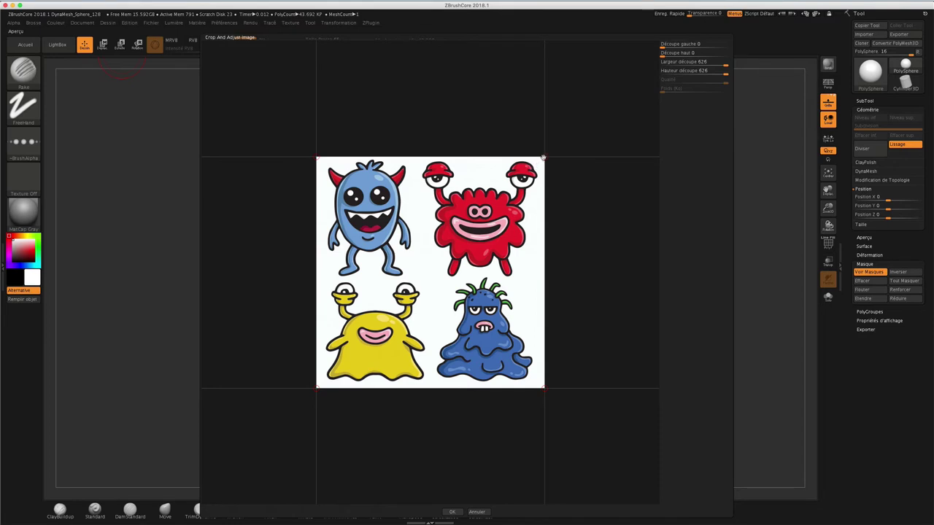
Step: Crop the reference to its top-left quarter so only the blue horned monster shows
left_click_drag(543, 157, 415, 158)
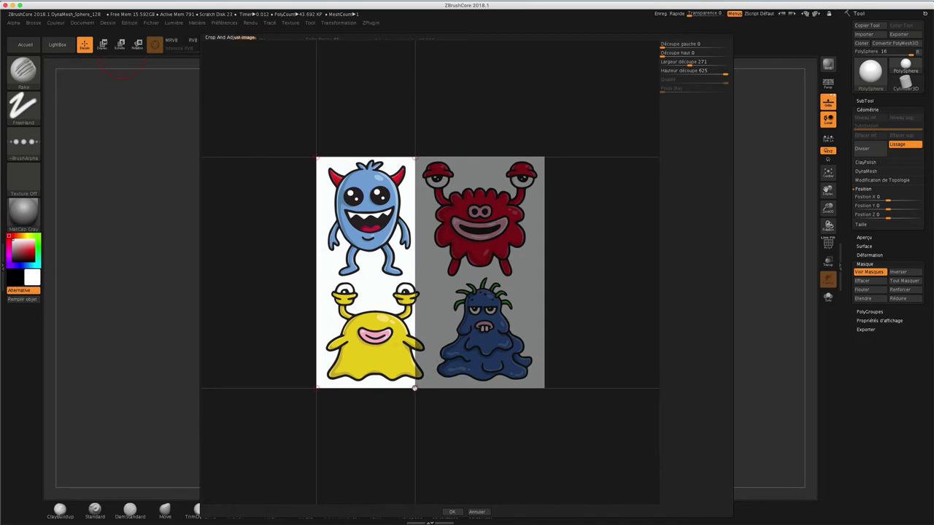
left_click_drag(414, 388, 421, 274)
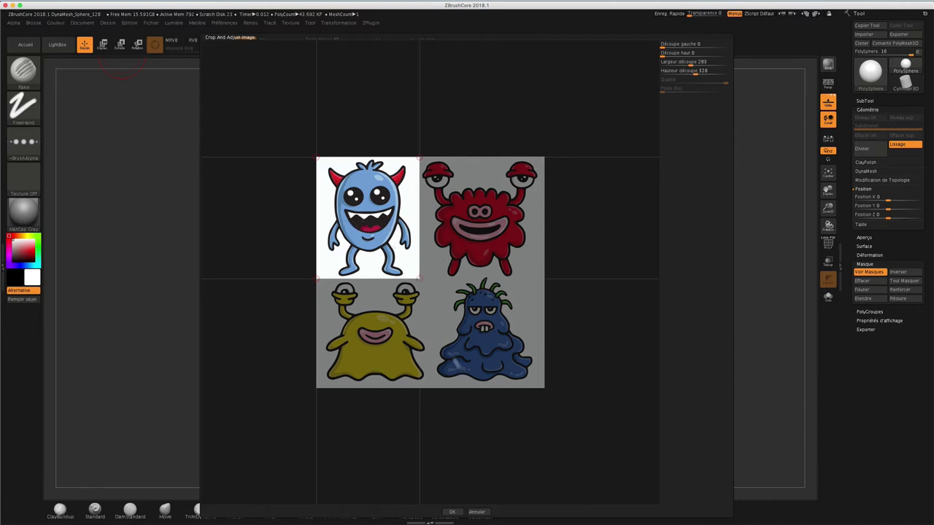
left_click(454, 511)
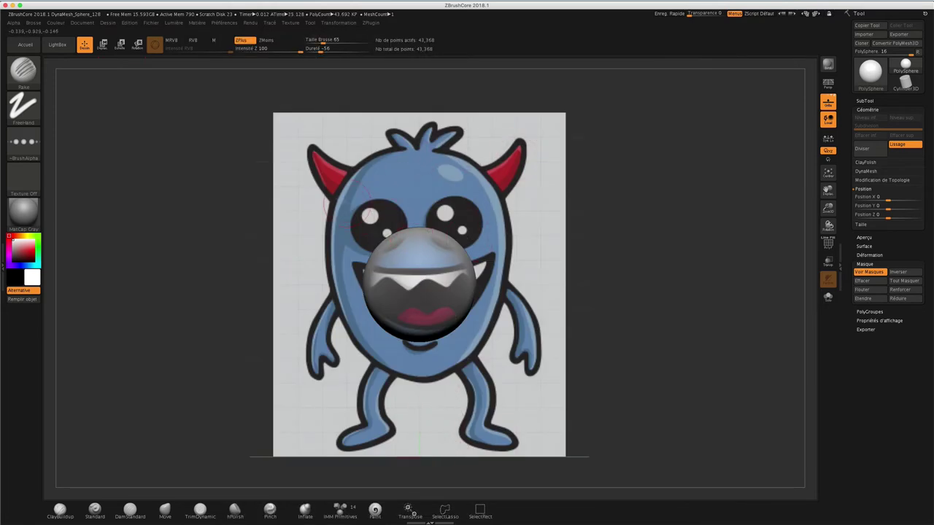
Step: Lower the model opacity factor so the reference shows more faintly behind the sphere
left_click(107, 22)
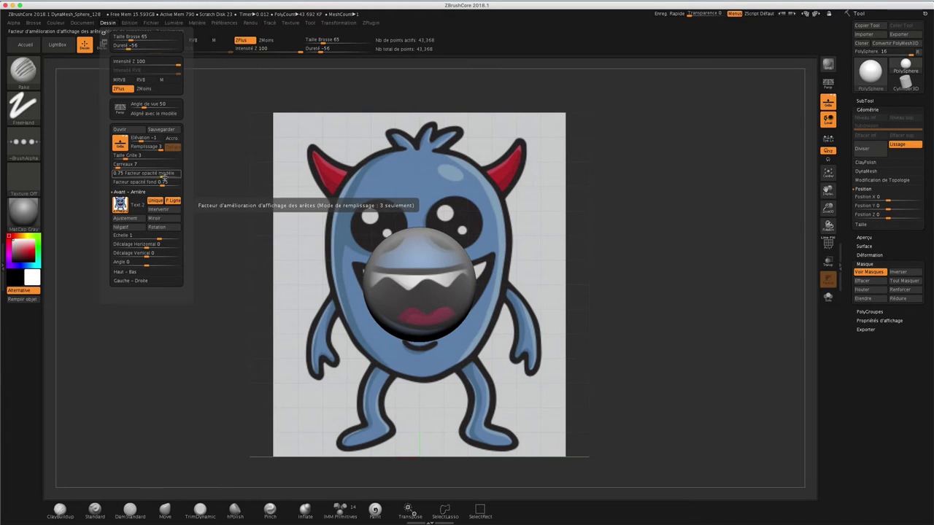
mouse_move(165, 176)
left_mouse_down()
mouse_move(108, 176)
mouse_move(158, 173)
mouse_move(160, 186)
mouse_move(143, 188)
left_mouse_up()
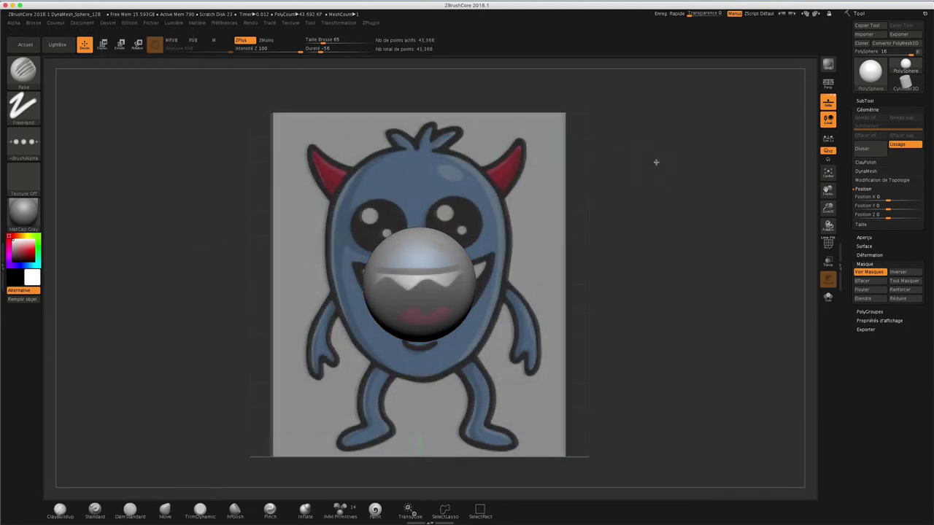
left_click_drag(625, 158, 627, 181)
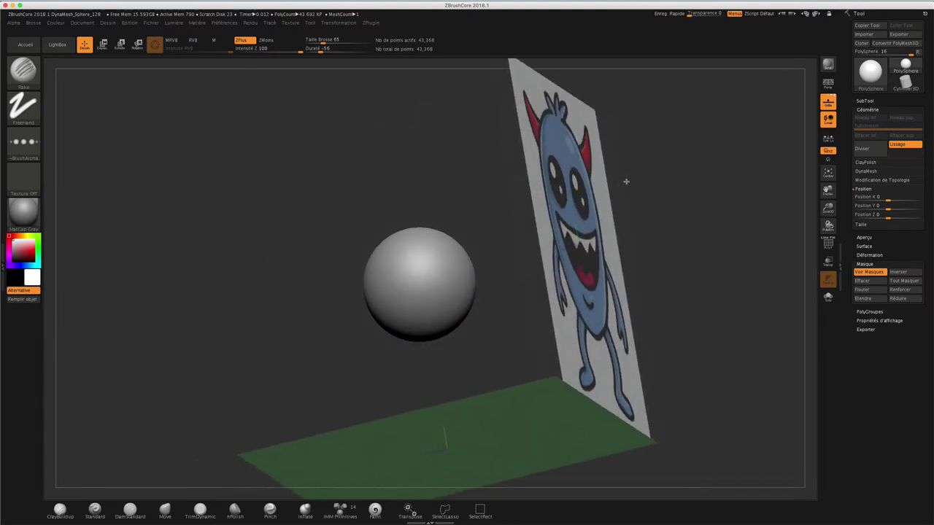
mouse_move(581, 238)
left_mouse_down("shift")
mouse_move(619, 168)
mouse_move(669, 173)
mouse_move(637, 184)
left_mouse_up("shift")
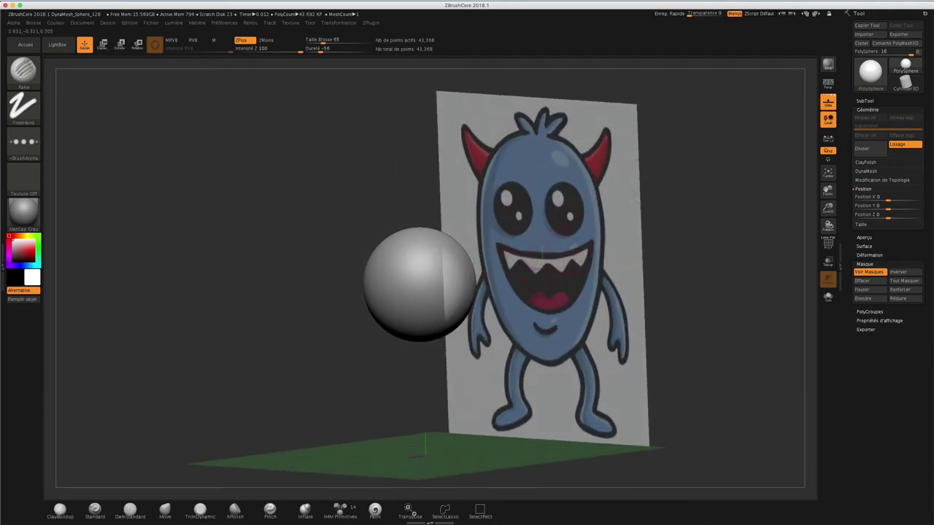
mouse_move(719, 157)
left_mouse_down()
mouse_move(705, 163)
mouse_move(721, 164)
mouse_move(723, 156)
mouse_move(718, 174)
mouse_move(724, 165)
left_mouse_up()
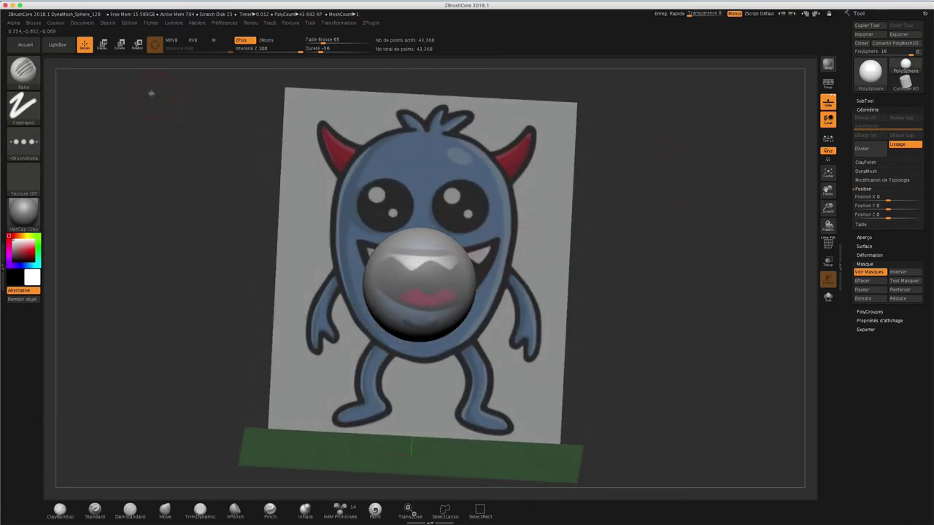
Step: Snap the floor grid to the model and return to an exact front view
left_click(110, 23)
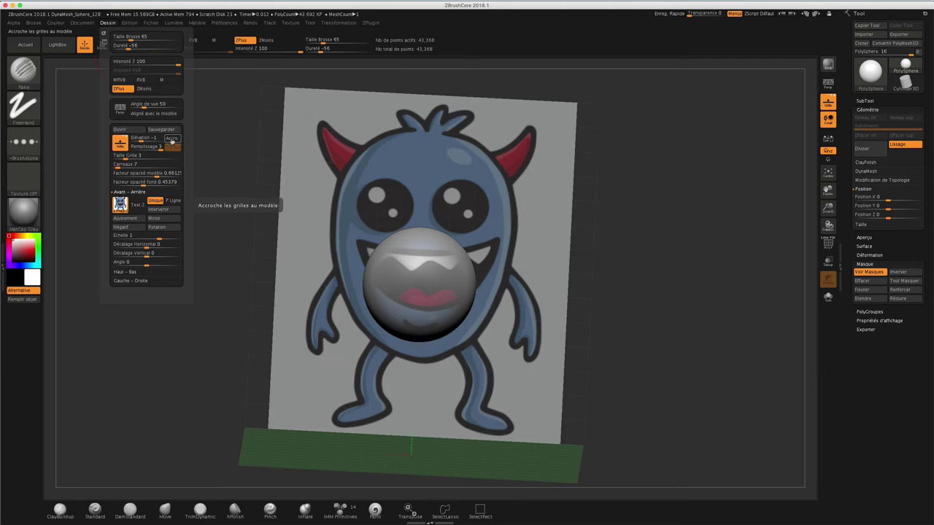
left_click(172, 139)
mouse_move(684, 217)
left_mouse_down()
mouse_move(638, 215)
mouse_move(671, 208)
left_mouse_up()
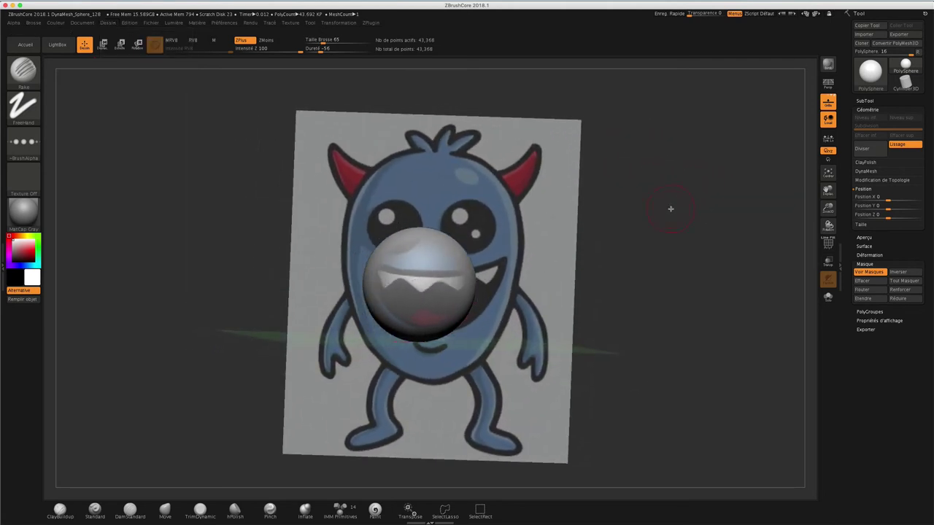
left_click_drag(649, 280, 648, 282, "shift")
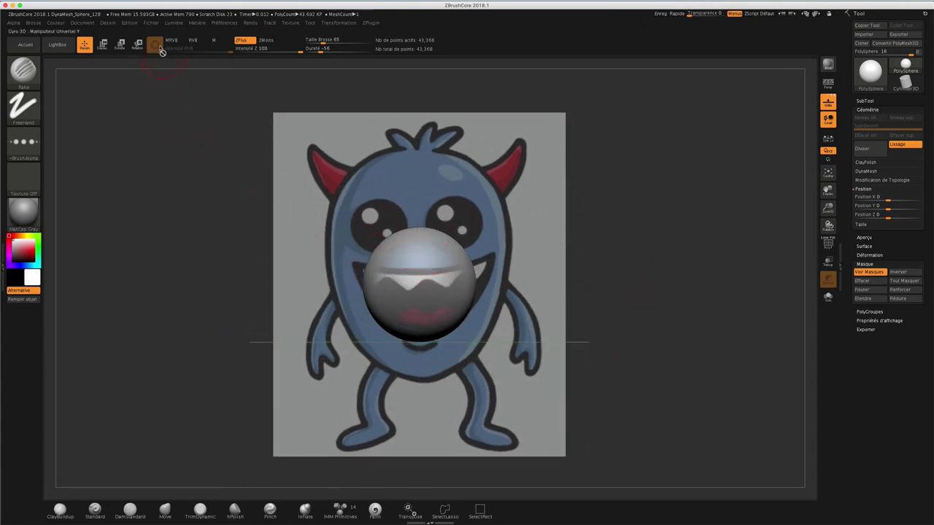
Step: Select the Standard sculpting brush with the B-S-T shortcut
key("b")
key("s")
key("t")
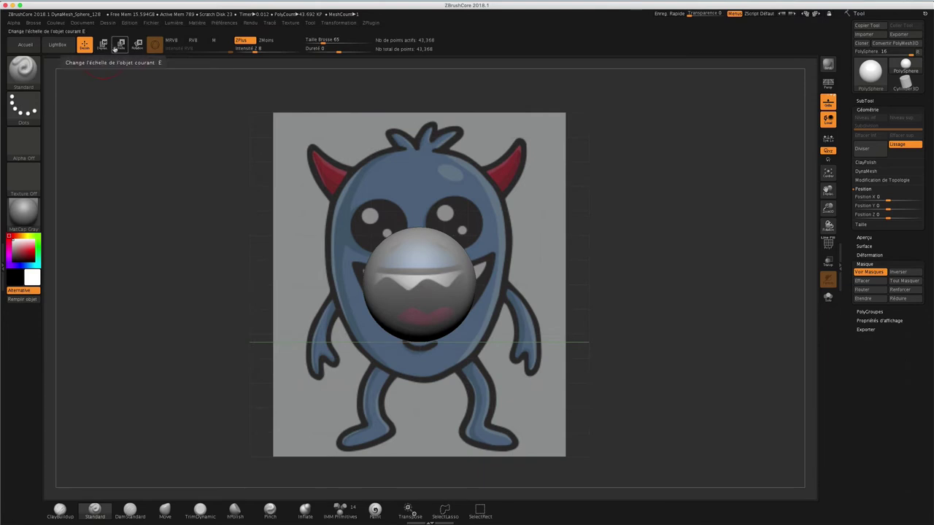
Step: Move the sphere with the Transpose gizmo to sit over the monster's face
left_click(102, 44)
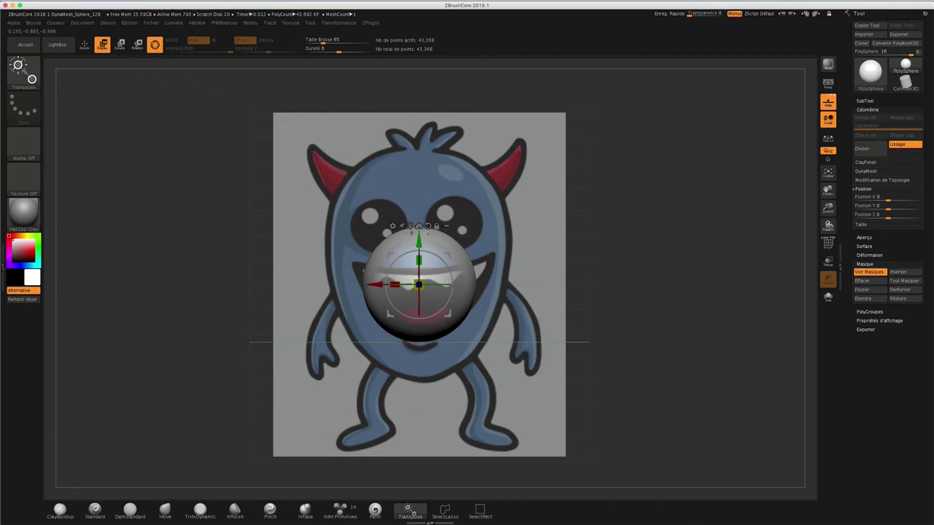
left_click_drag(419, 241, 418, 276)
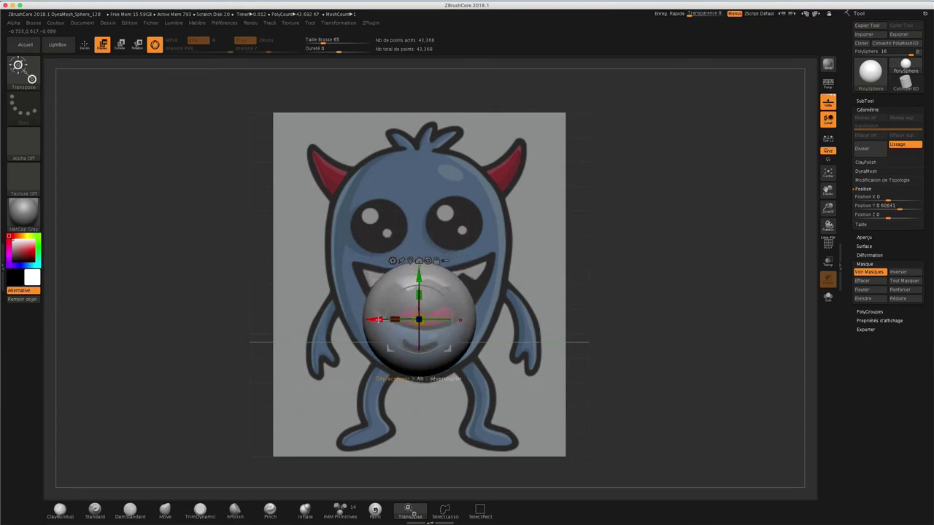
left_click_drag(378, 319, 421, 320)
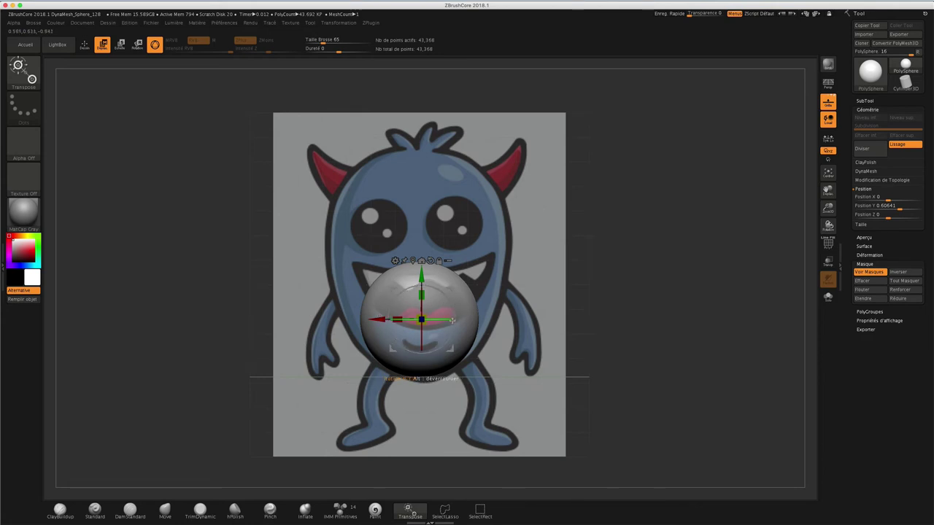
left_click_drag(453, 321, 389, 319)
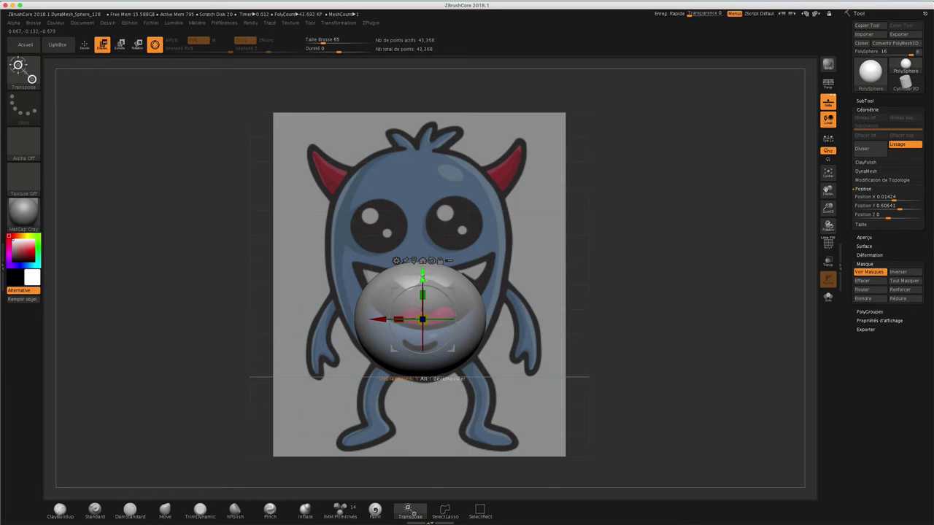
left_click_drag(422, 276, 426, 218)
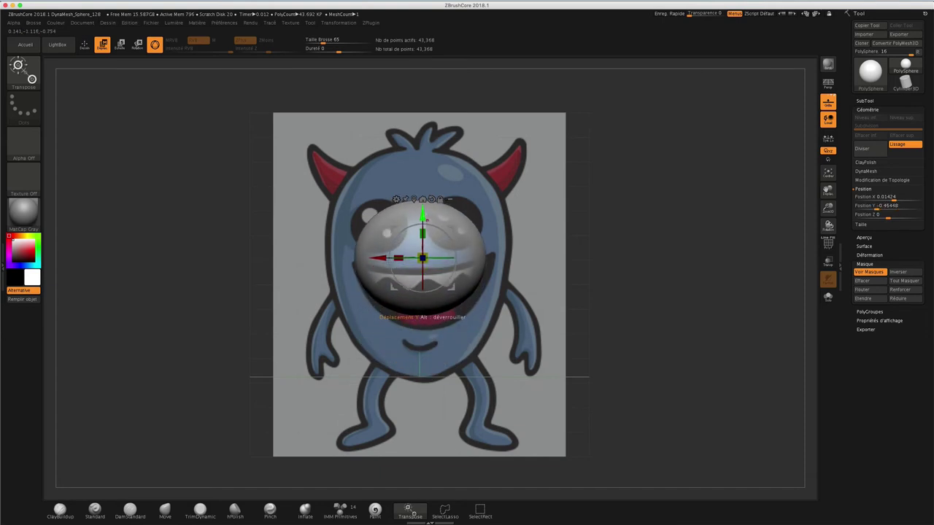
Step: Scale the sphere up and stretch it vertically into a tall egg fitting the body
left_click_drag(421, 258, 433, 273)
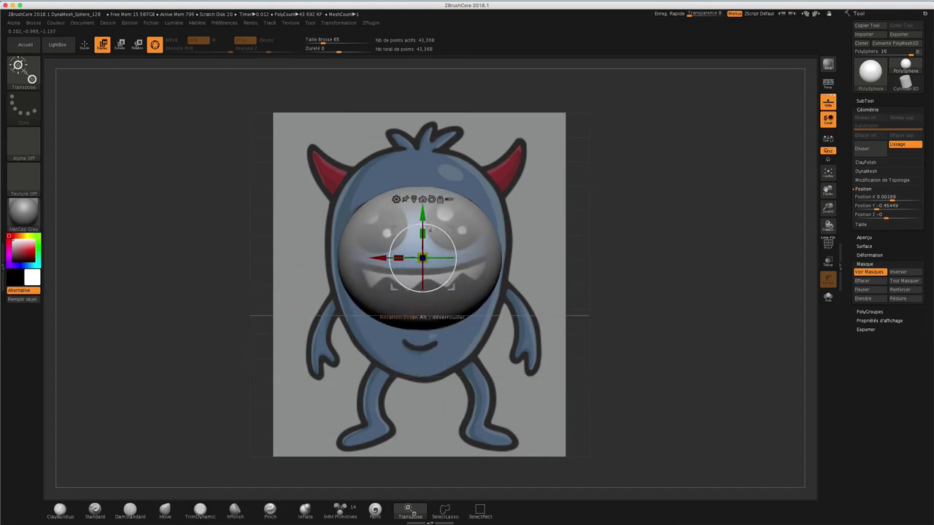
left_click_drag(422, 234, 417, 187)
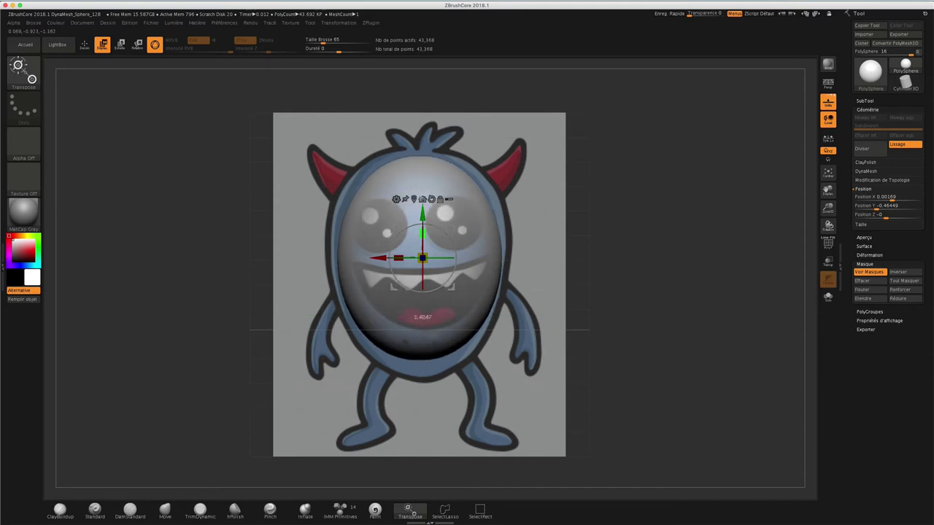
left_click_drag(418, 187, 419, 193)
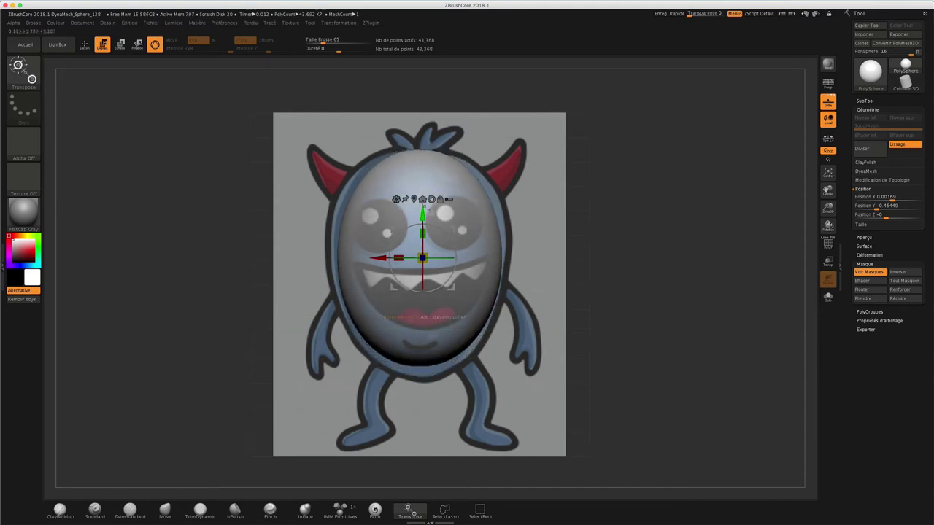
left_click_drag(423, 258, 423, 258)
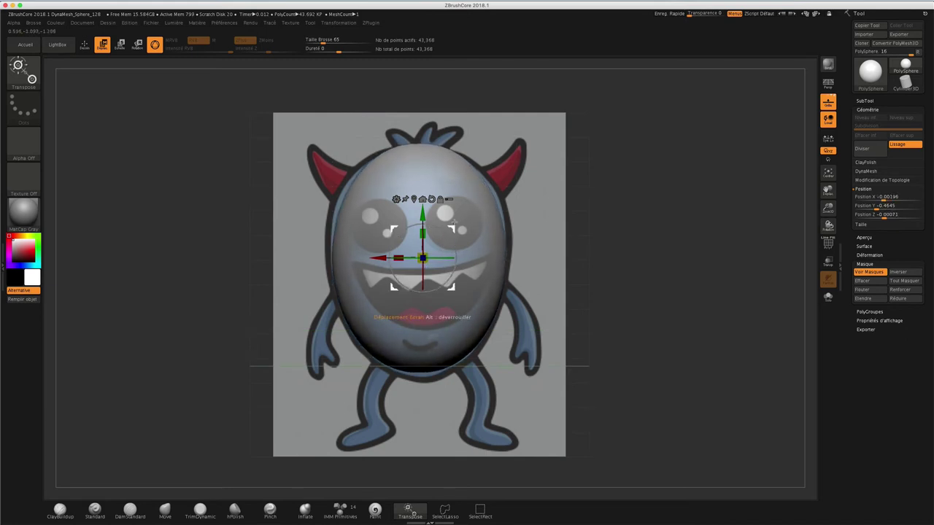
left_click_drag(422, 214, 422, 217)
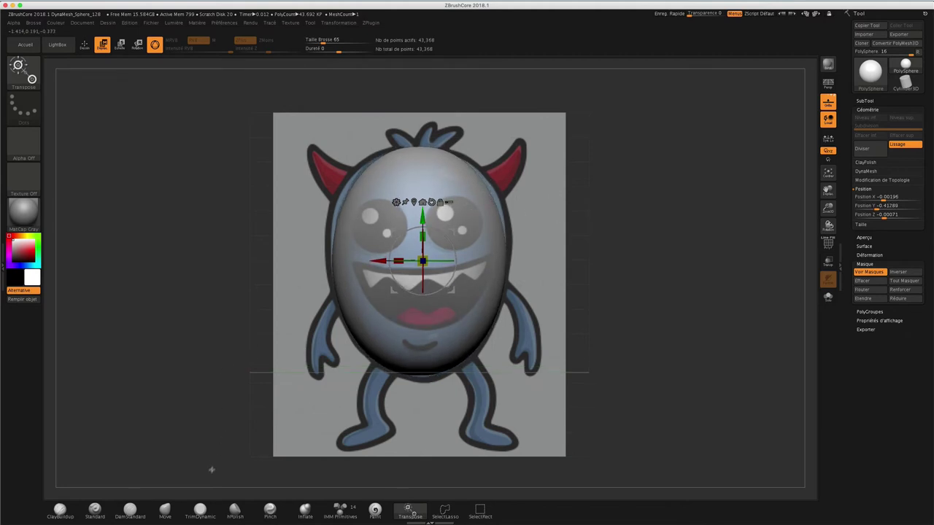
left_click(165, 511)
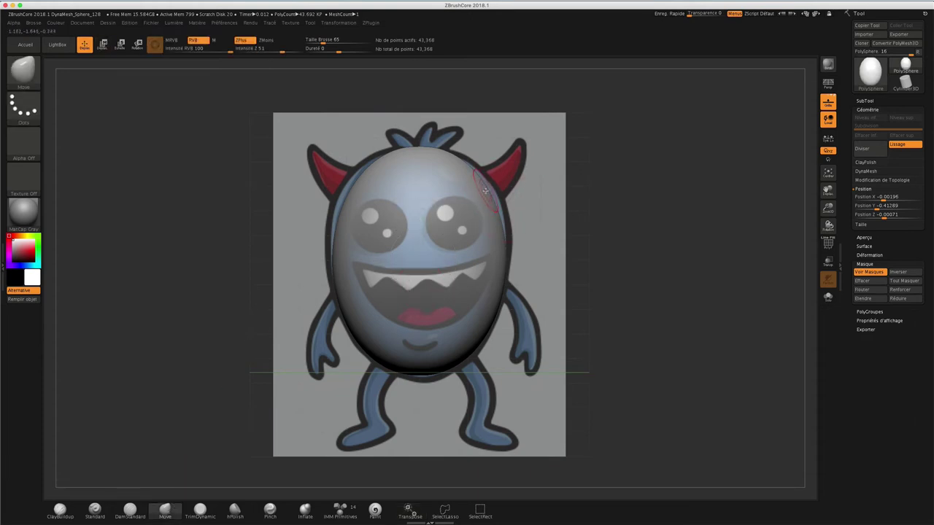
Step: Pull two symmetric horns out of the top of the head, masking near the right horn
left_click_drag(485, 191, 523, 155)
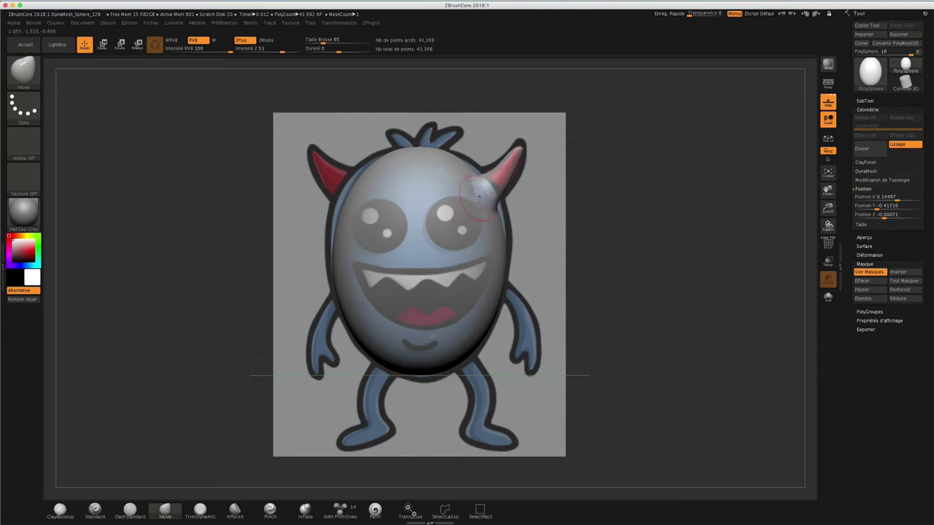
key("ctrl")
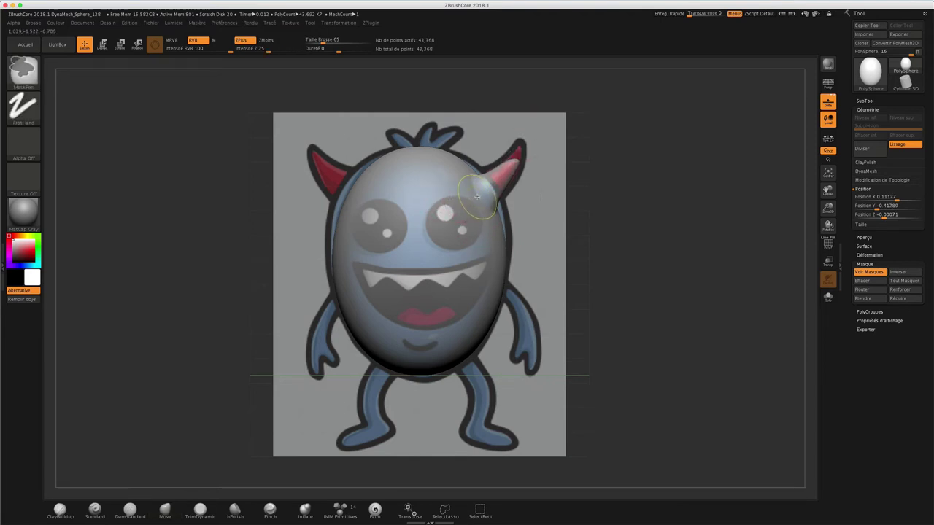
left_click_drag(477, 195, 476, 201, "ctrl")
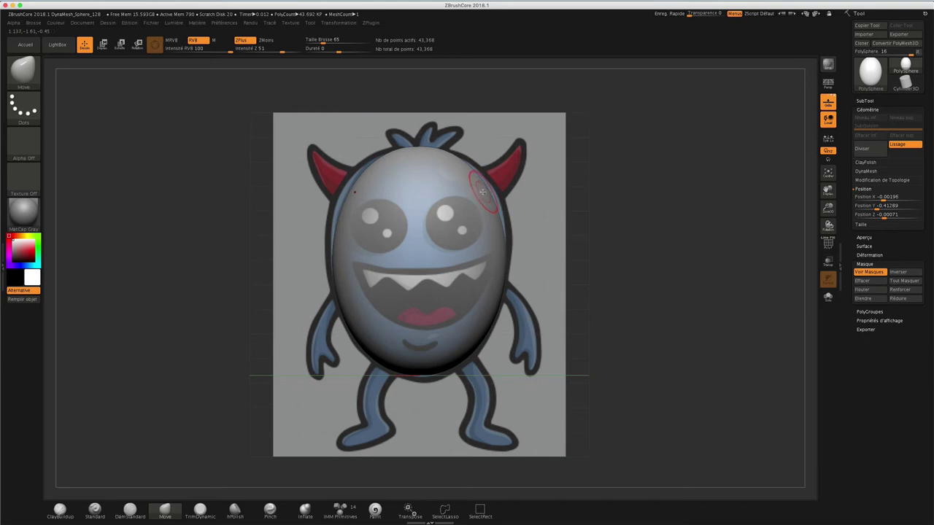
mouse_move(482, 191)
left_mouse_down()
mouse_move(518, 161)
mouse_move(525, 134)
left_mouse_up()
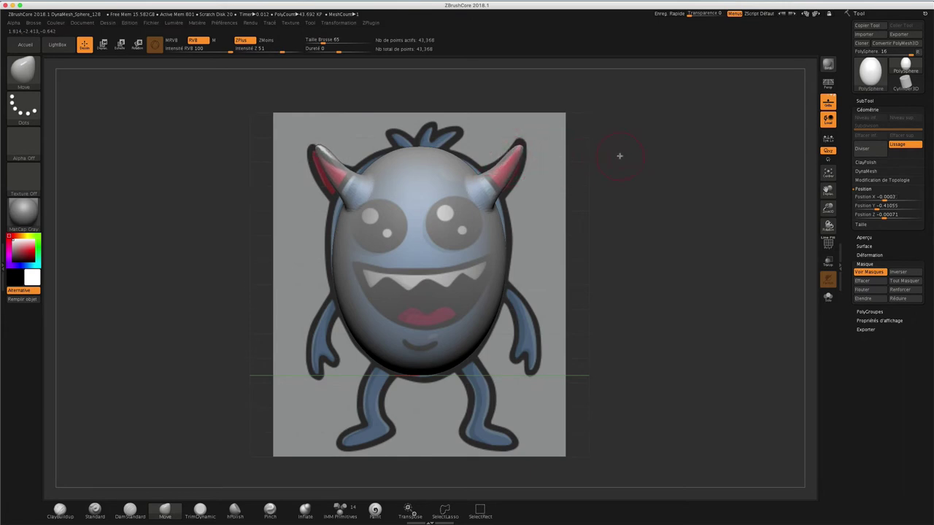
Step: Orbit to check the horns, return to front view, and pick blue as the colour
mouse_move(620, 155)
left_mouse_down()
mouse_move(634, 171)
mouse_move(540, 175)
left_mouse_up()
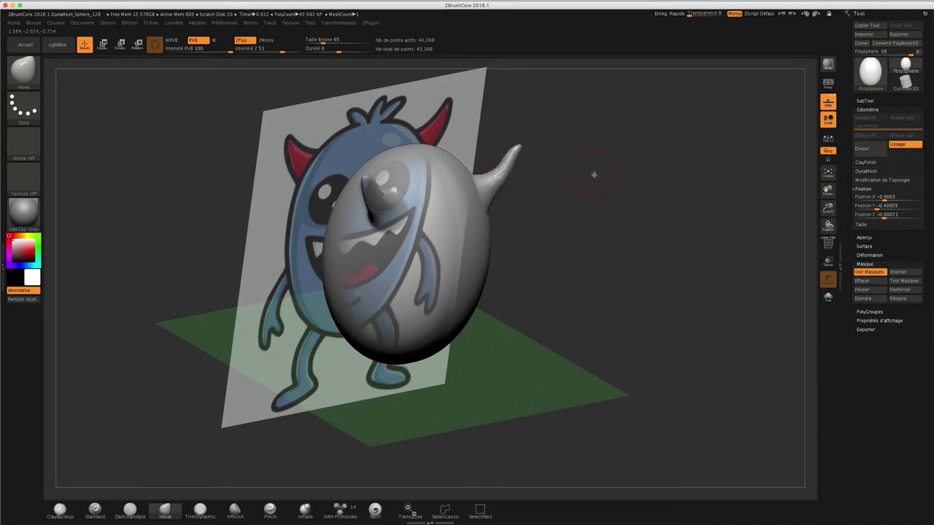
mouse_move(593, 174)
left_mouse_down()
mouse_move(577, 158)
mouse_move(630, 206)
left_mouse_up()
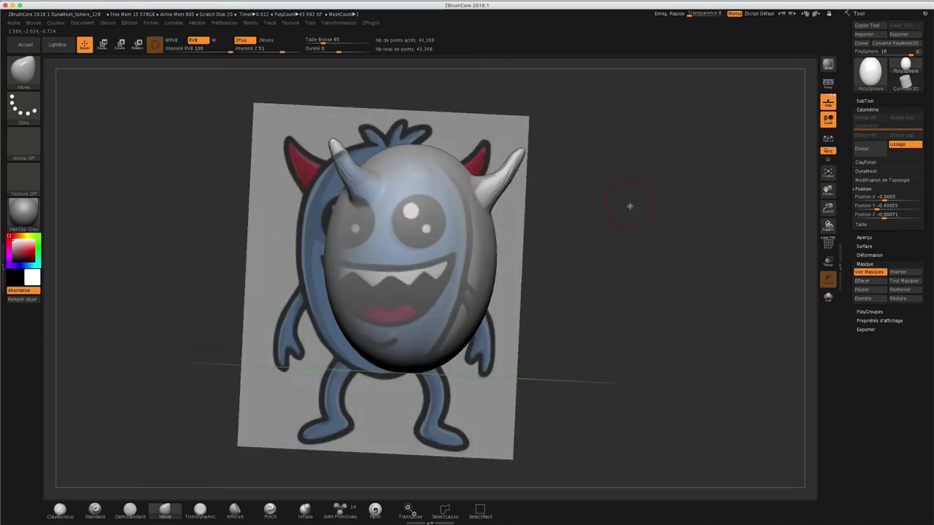
left_click_drag(635, 246, 674, 251)
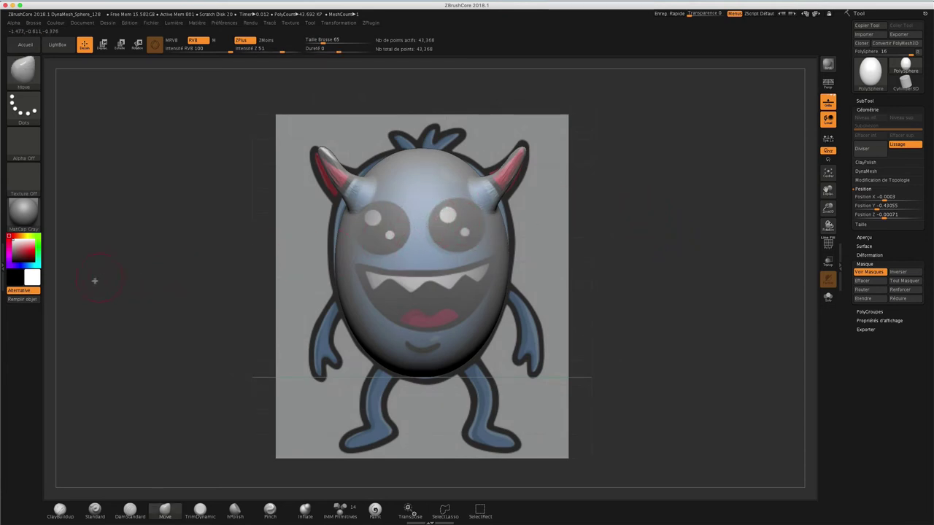
mouse_move(10, 252)
left_mouse_down()
mouse_move(25, 262)
mouse_move(31, 255)
left_mouse_up()
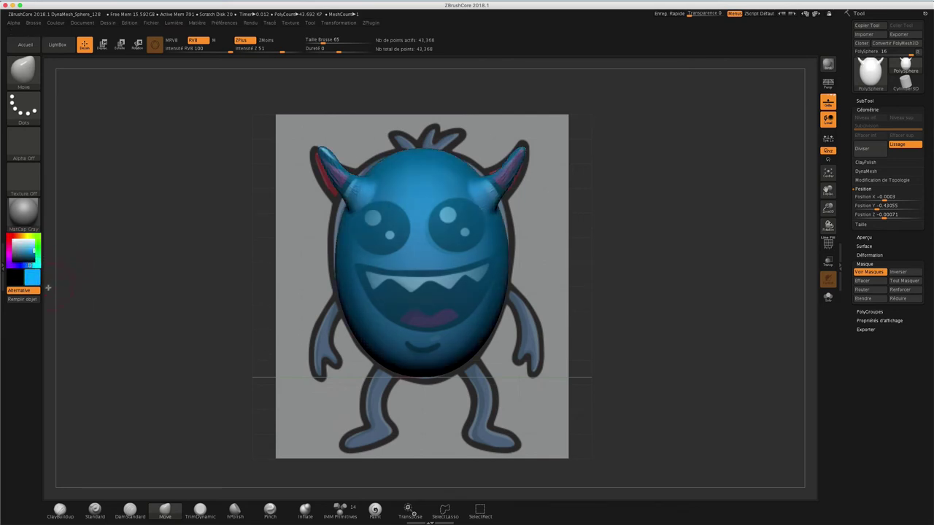
Step: Fill the egg with blue and toggle the Floor button to bring the reference drawing back
left_click(22, 299)
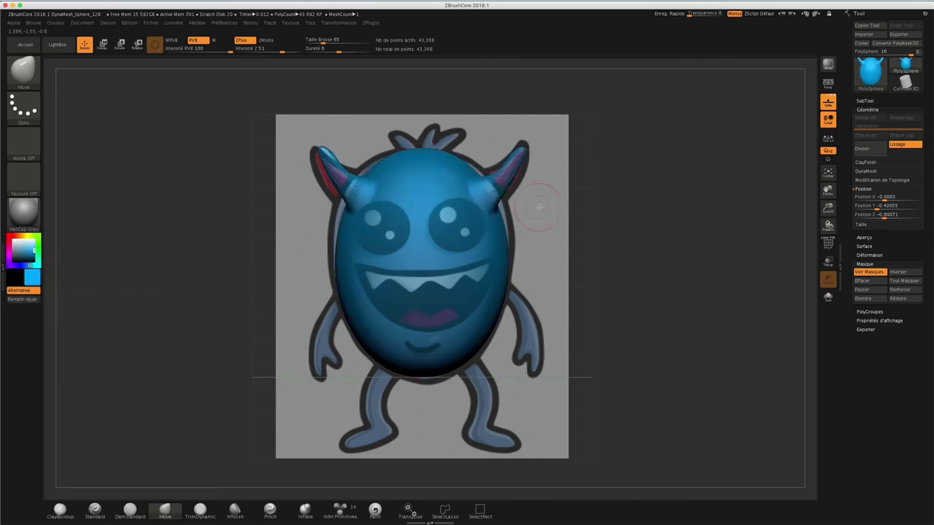
left_click(828, 102)
left_click_drag(605, 212, 603, 207)
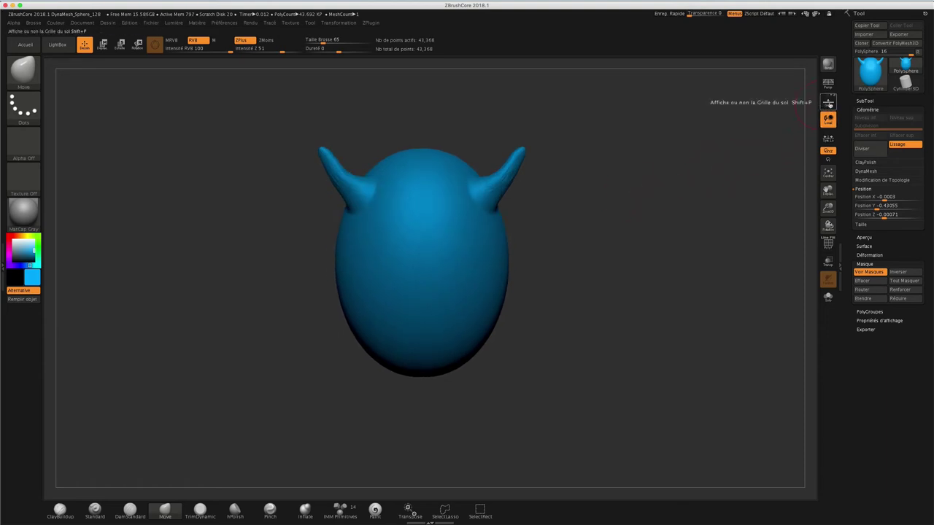
left_click(828, 103)
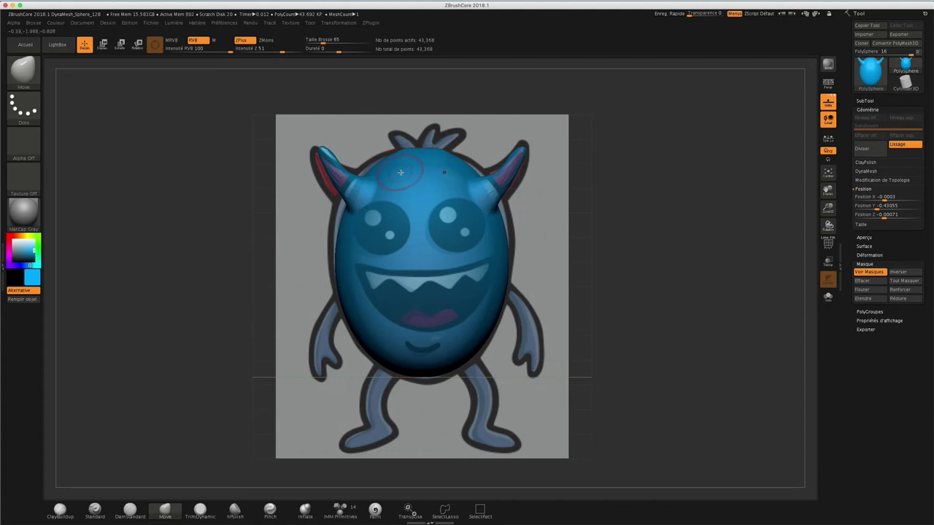
Step: Resize the Move brush from 27 to 49 and pull mirrored arms out of the body's sides
key("s")
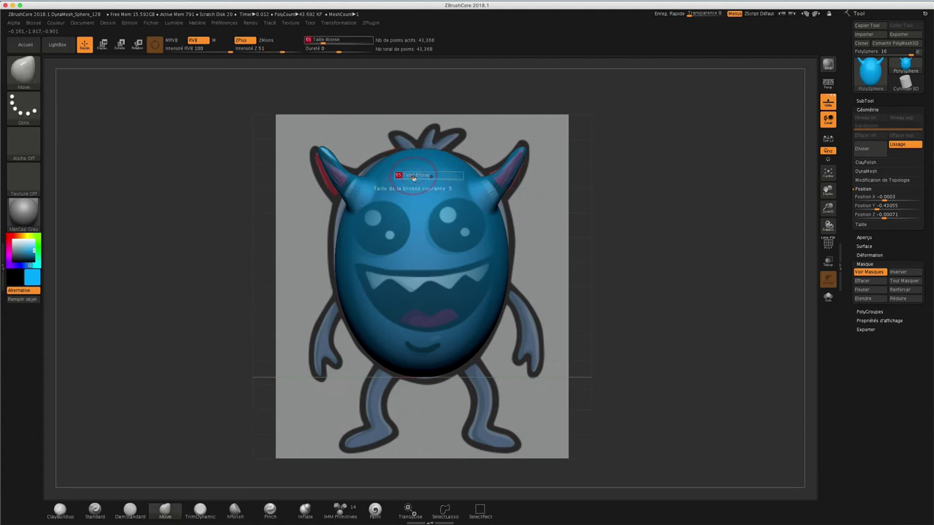
left_click_drag(413, 183, 411, 150)
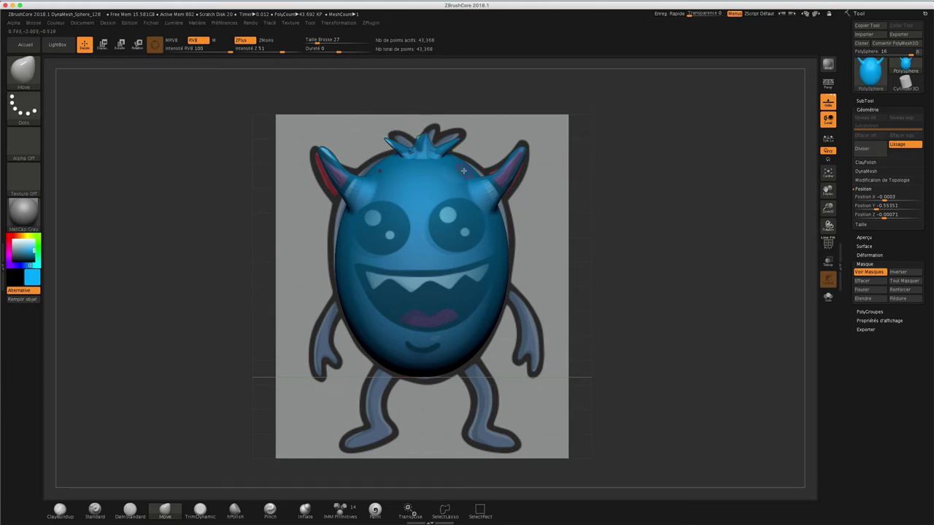
mouse_move(624, 133)
left_mouse_down()
mouse_move(638, 166)
mouse_move(547, 157)
left_mouse_up()
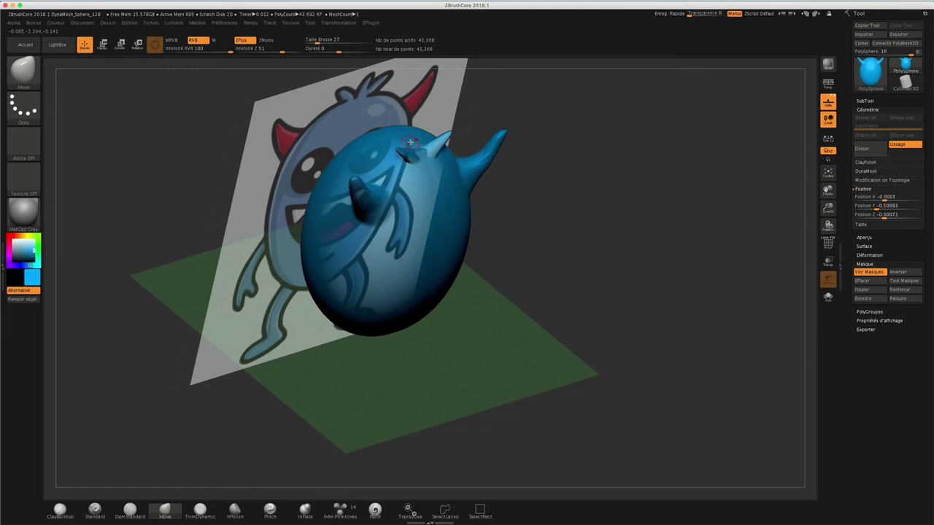
key("s")
mouse_move(409, 146)
left_mouse_down()
mouse_move(419, 146)
mouse_move(395, 118)
left_mouse_up()
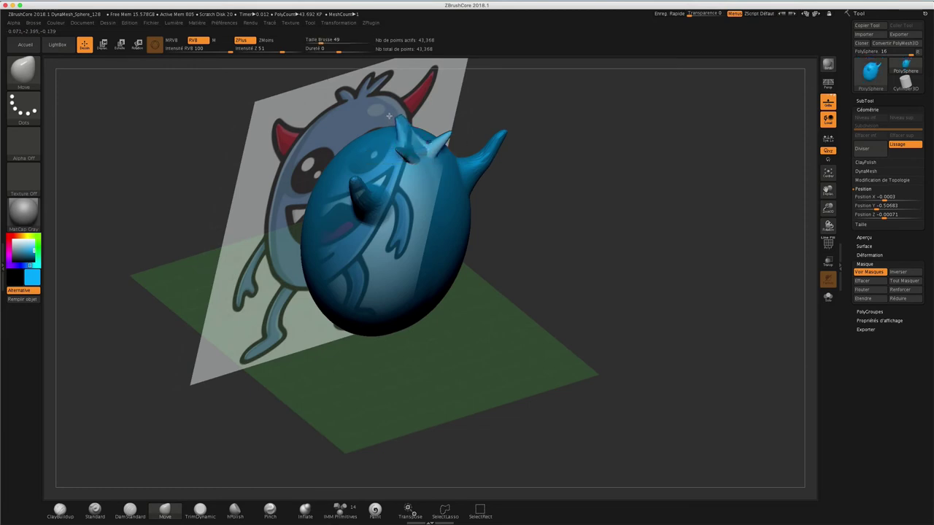
left_click_drag(611, 181, 612, 155)
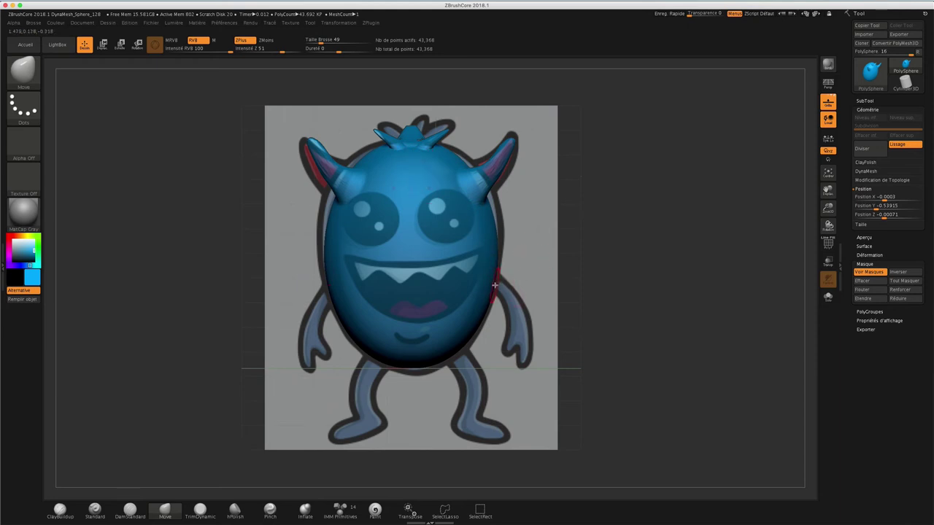
mouse_move(499, 286)
left_mouse_down()
mouse_move(516, 292)
mouse_move(508, 307)
mouse_move(520, 295)
mouse_move(523, 321)
left_mouse_up()
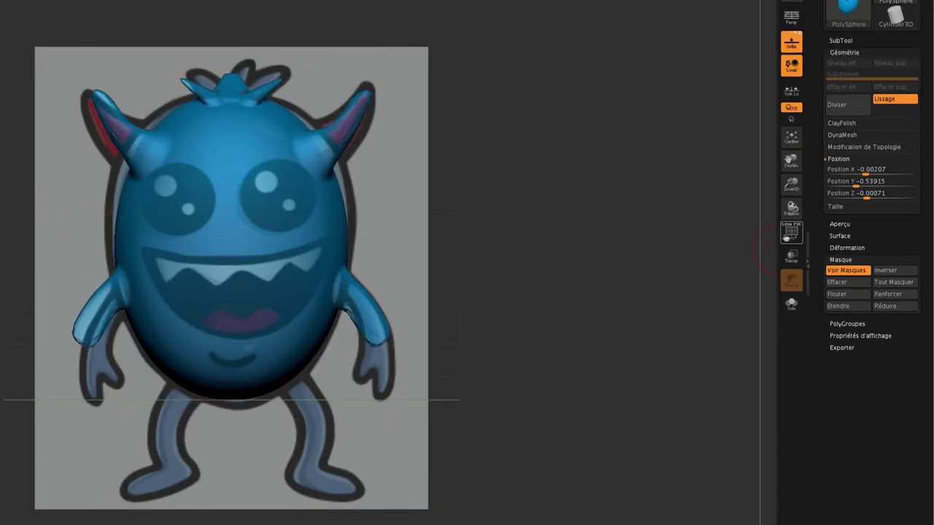
Step: Turn on PolyF, hide floor and reference, DynaMesh the horned, armed monster, then restore the reference
left_click(788, 234)
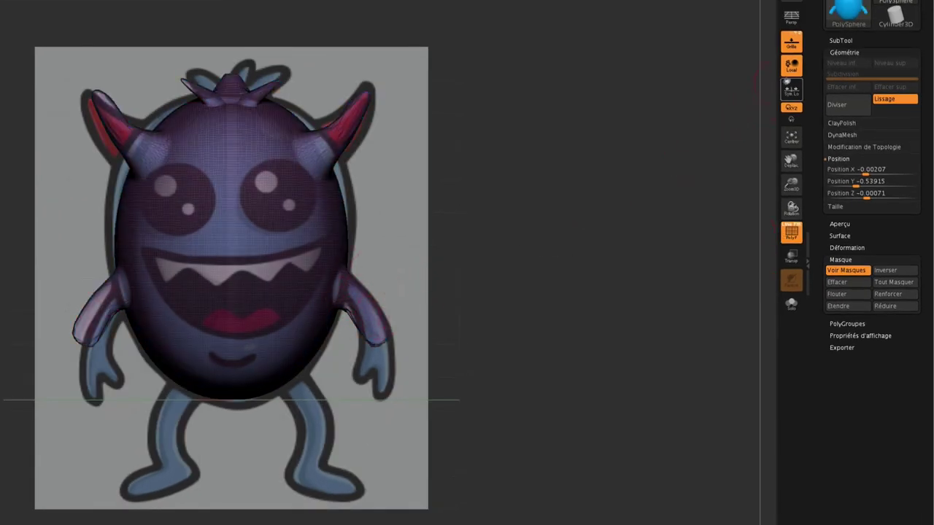
left_click(793, 44)
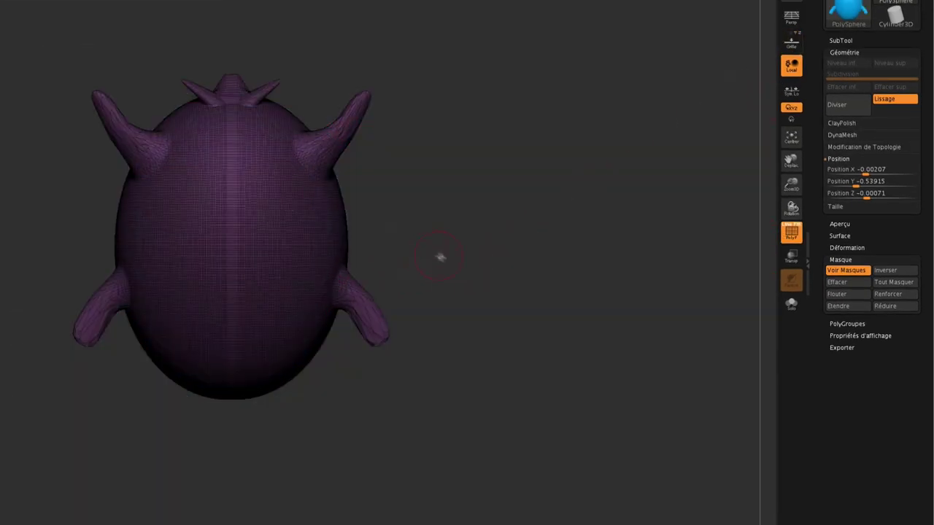
mouse_move(440, 257)
left_mouse_down()
mouse_move(418, 236)
mouse_move(453, 269)
mouse_move(409, 256)
mouse_move(451, 268)
left_mouse_up()
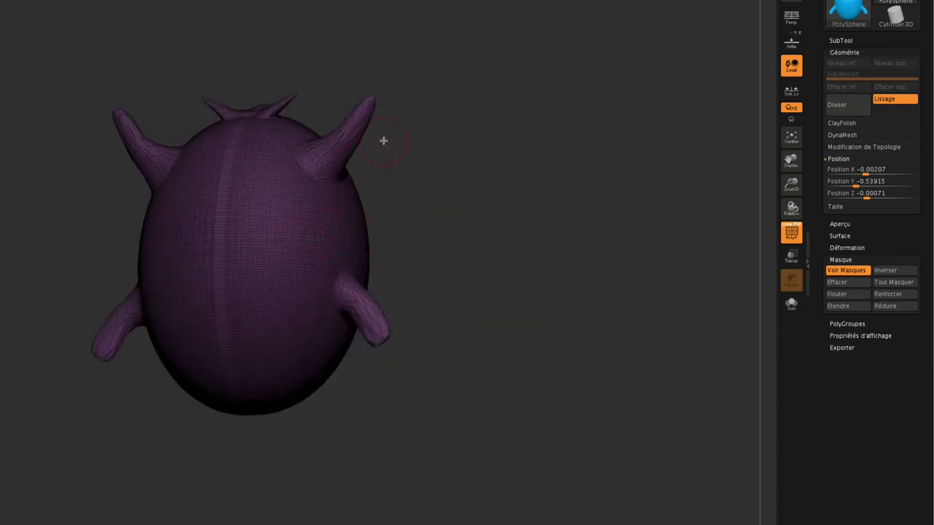
mouse_move(443, 219)
left_mouse_down()
mouse_move(437, 248)
mouse_move(446, 234)
left_mouse_up()
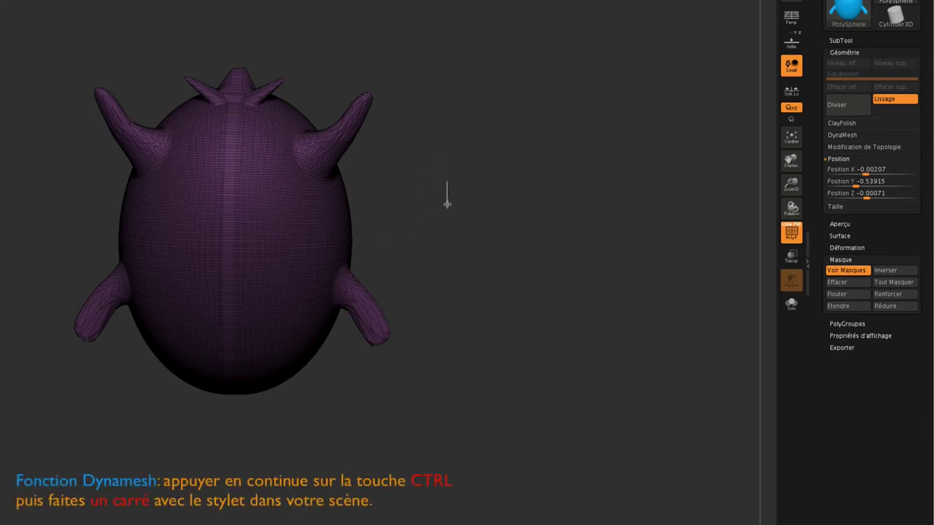
left_click_drag(446, 182, 505, 243, "ctrl")
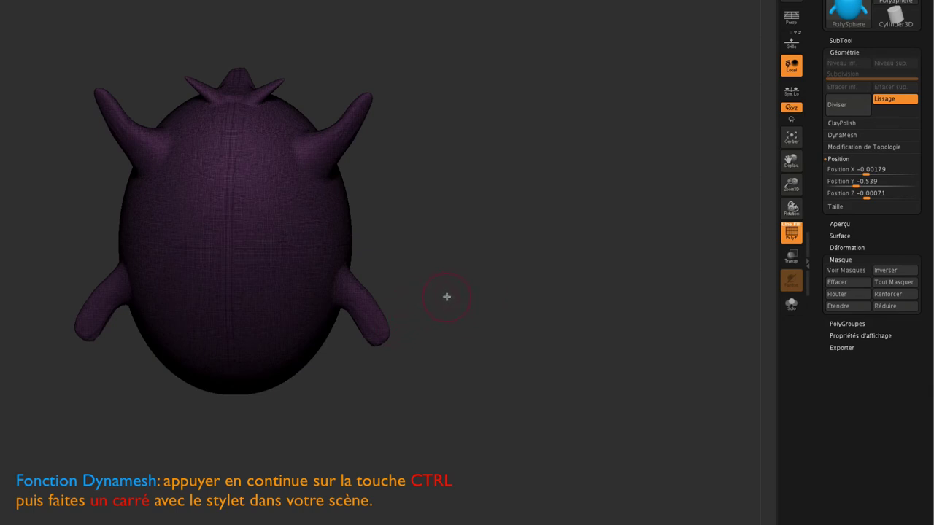
mouse_move(446, 297)
left_mouse_down()
mouse_move(396, 198)
mouse_move(410, 258)
mouse_move(450, 277)
left_mouse_up()
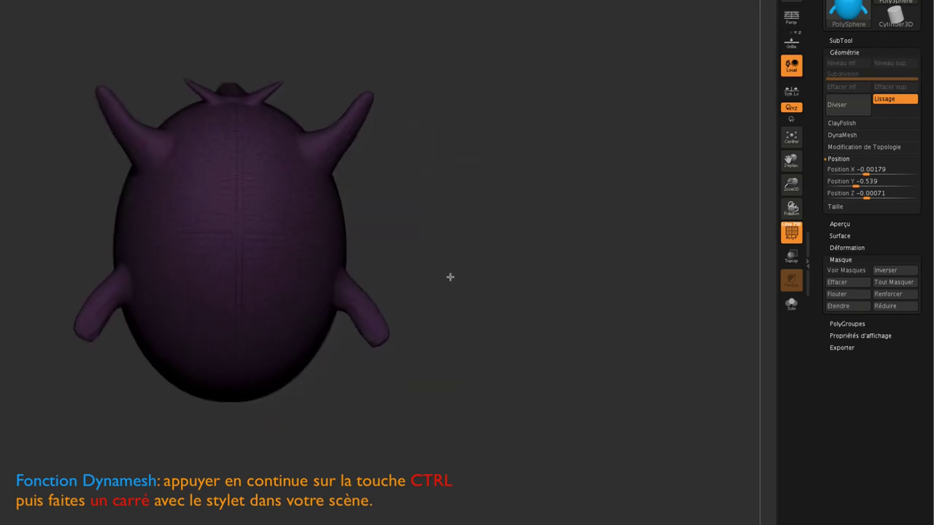
left_click(788, 42)
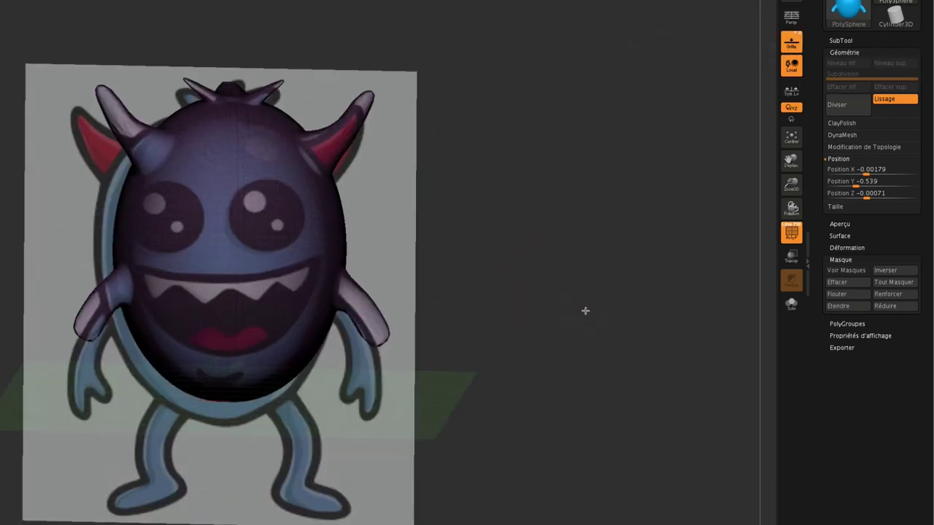
Step: With the Move brush, drag both arms downward and shape the hands to match the reference's arms
left_click_drag(586, 311, 579, 315, "shift")
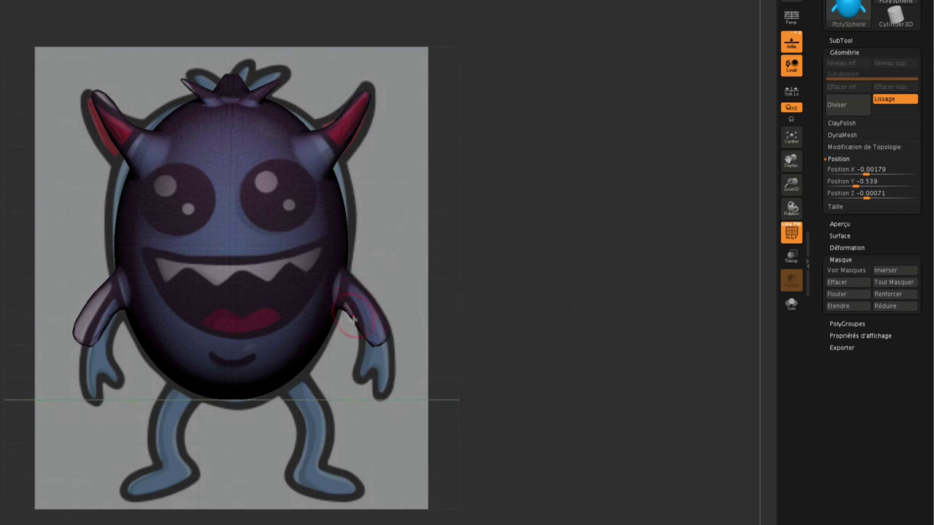
left_click_drag(369, 337, 392, 375)
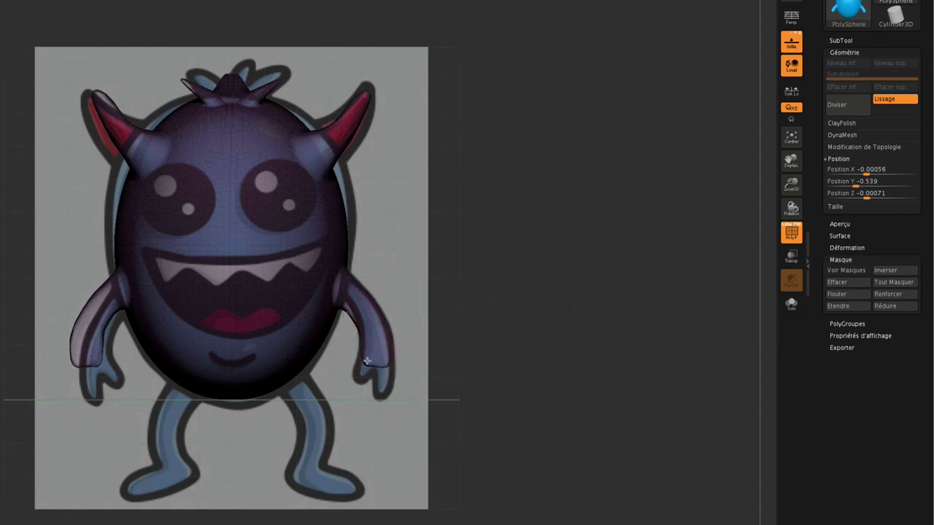
mouse_move(358, 343)
left_mouse_down()
mouse_move(383, 368)
mouse_move(386, 395)
left_mouse_up()
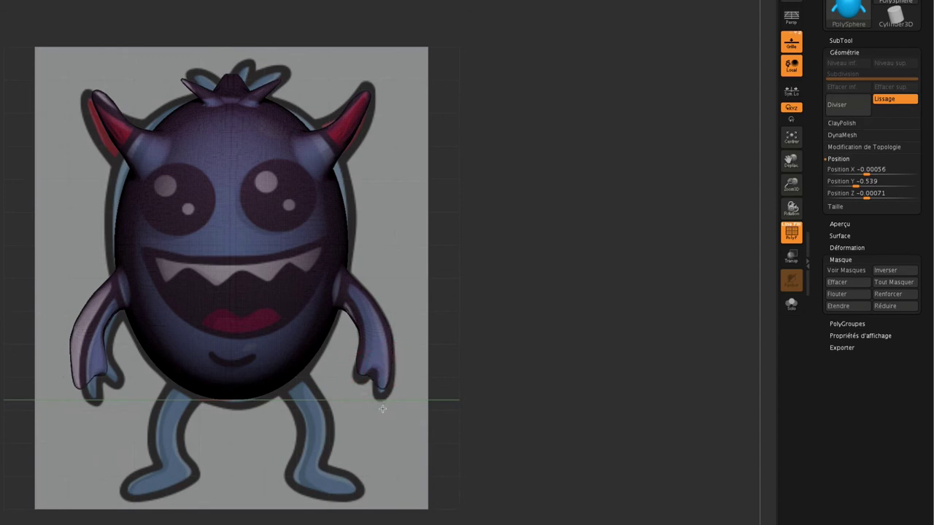
mouse_move(359, 363)
left_mouse_down()
mouse_move(353, 387)
mouse_move(383, 398)
left_mouse_up()
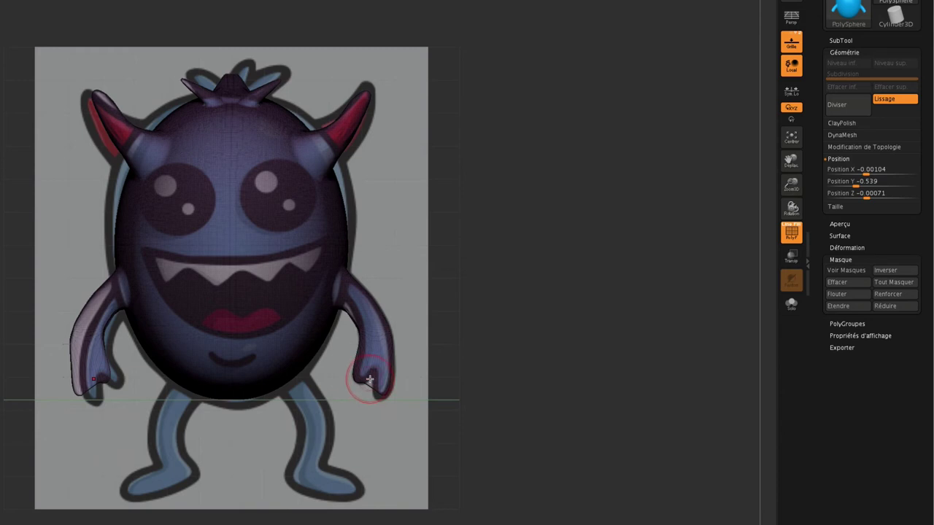
key("s")
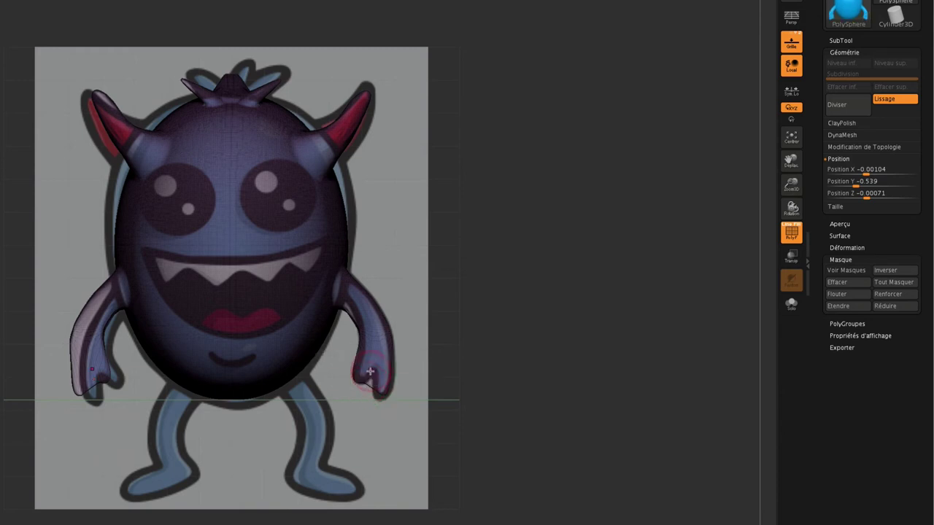
left_click_drag(368, 390, 542, 342)
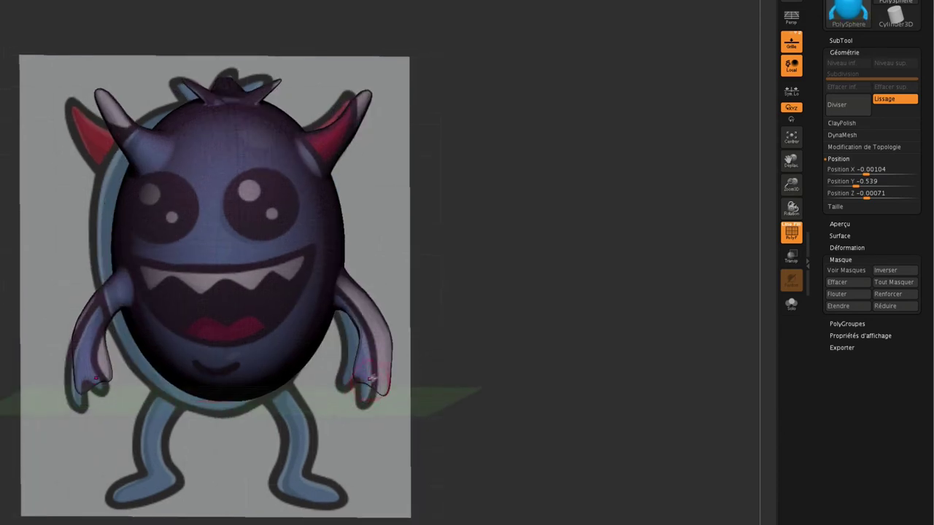
left_click_drag(597, 365, 365, 390, "shift")
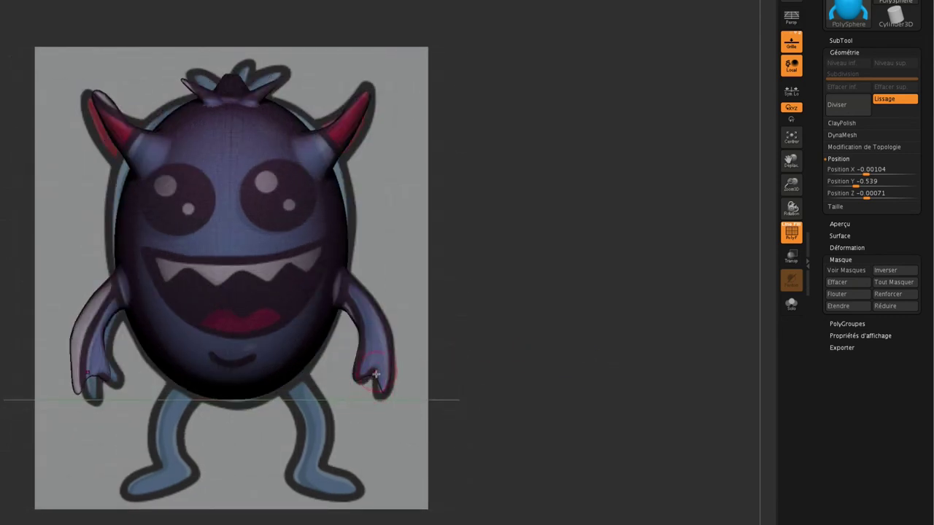
left_click_drag(376, 374, 354, 388)
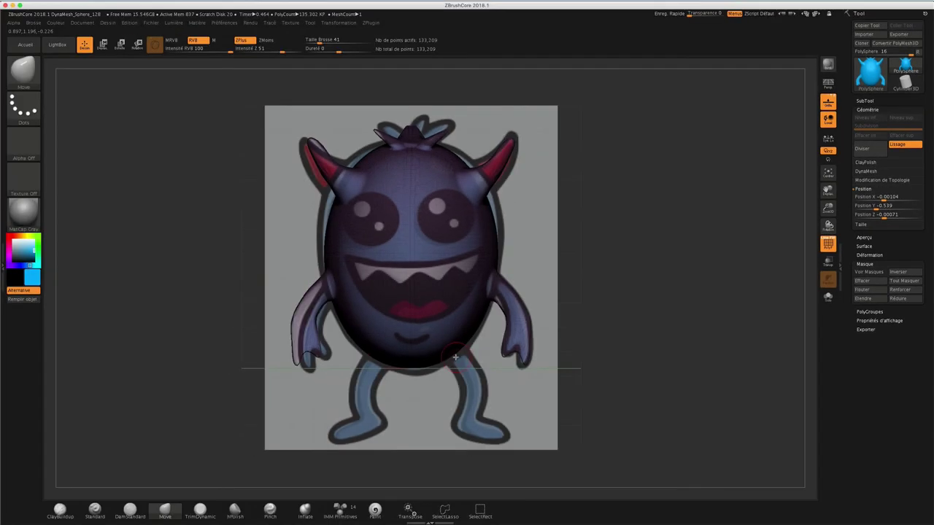
Step: Pull mirrored legs and feet down from the body bottom, then switch off Transp for solid display
mouse_move(460, 362)
left_mouse_down()
mouse_move(479, 393)
mouse_move(474, 372)
mouse_move(472, 398)
mouse_move(483, 394)
left_mouse_up()
mouse_move(481, 400)
left_mouse_down()
mouse_move(467, 404)
mouse_move(467, 431)
left_mouse_up()
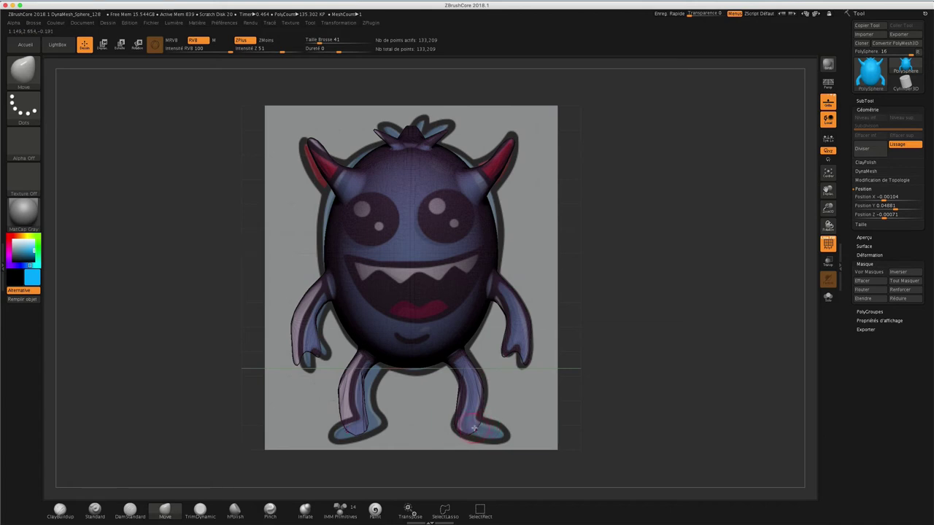
left_click_drag(476, 427, 483, 433)
left_click(828, 245)
mouse_move(683, 338)
left_mouse_down()
mouse_move(659, 327)
mouse_move(652, 342)
mouse_move(703, 344)
mouse_move(695, 349)
mouse_move(685, 330)
mouse_move(661, 338)
left_mouse_up()
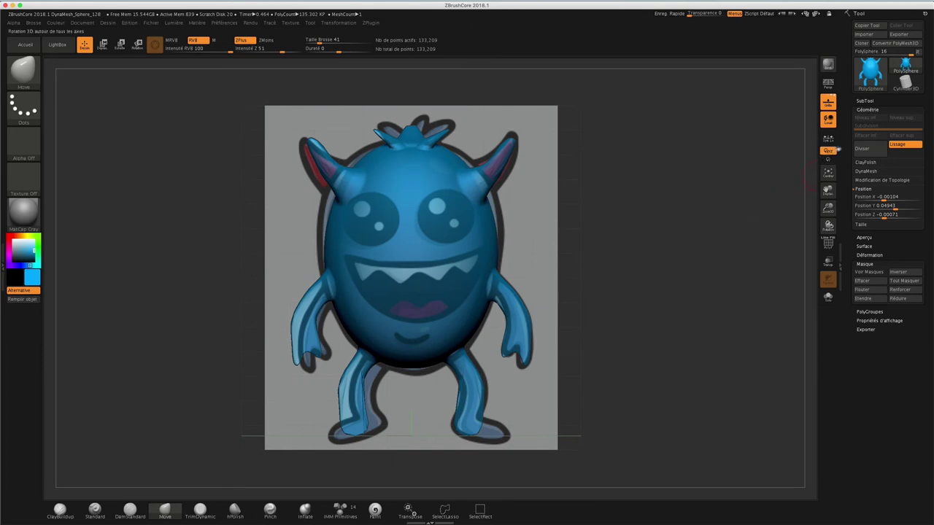
Step: With PolyF on and floor hidden, re-DynaMesh the legged monster, then show the reference again
left_click(829, 243)
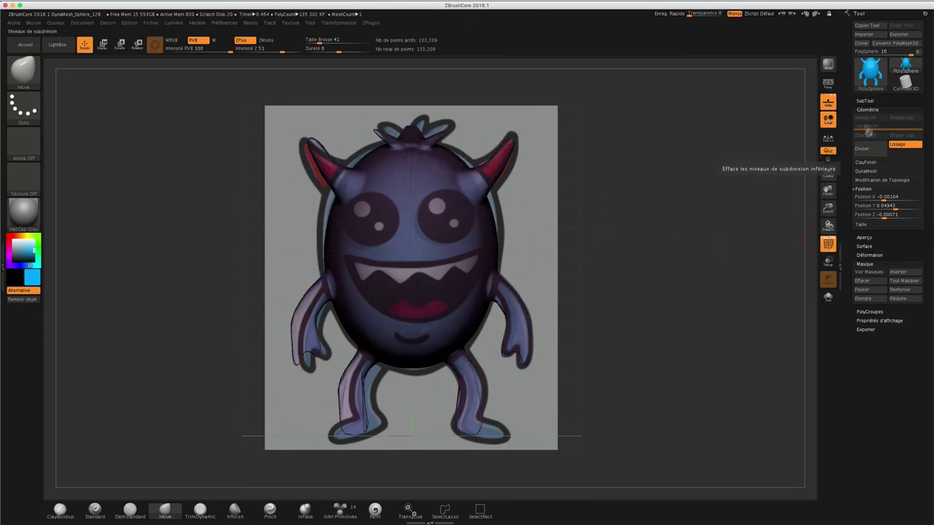
left_click(828, 102)
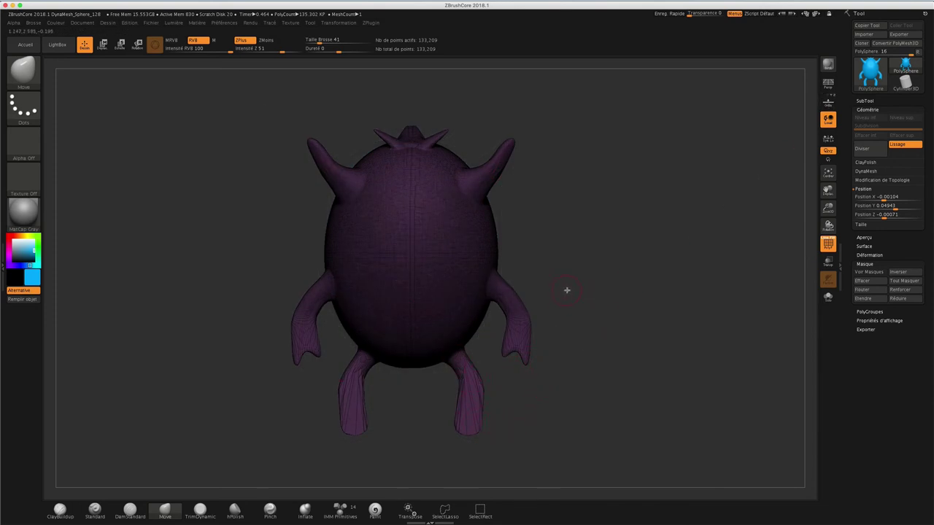
mouse_move(569, 287)
left_mouse_down("ctrl")
mouse_move(615, 336)
mouse_move(623, 322)
left_mouse_up("ctrl")
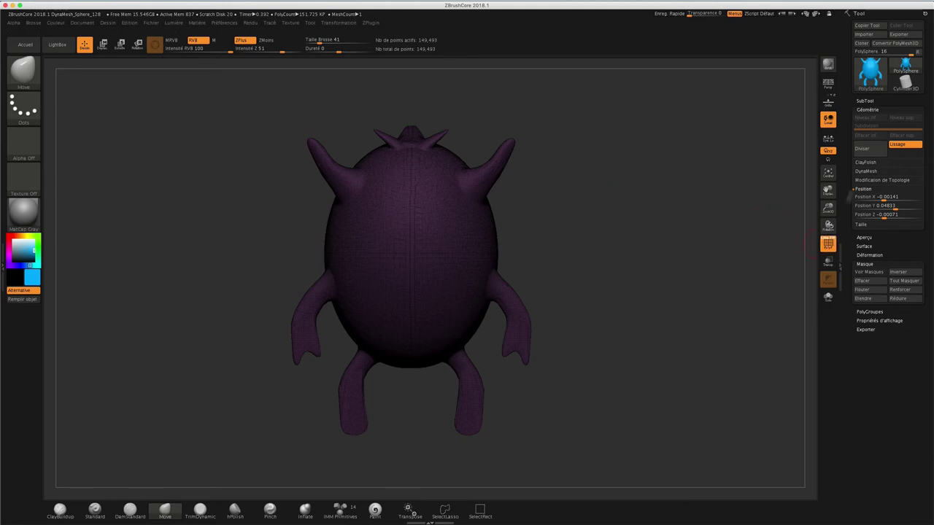
left_click(828, 102)
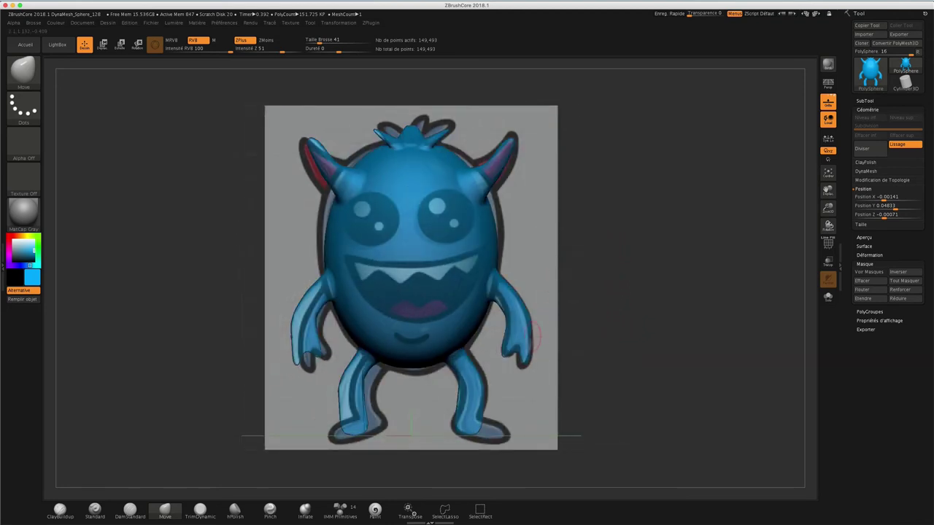
Step: Stretch both feet outward to match the drawing, then enlarge the Standard brush from 41 to 71
mouse_move(489, 408)
left_mouse_down()
mouse_move(514, 439)
mouse_move(472, 438)
left_mouse_up()
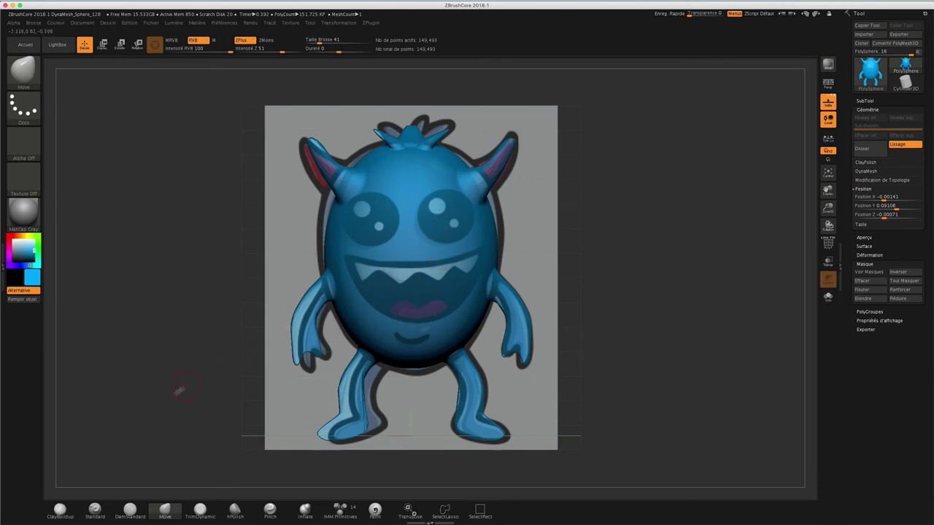
left_click(94, 510)
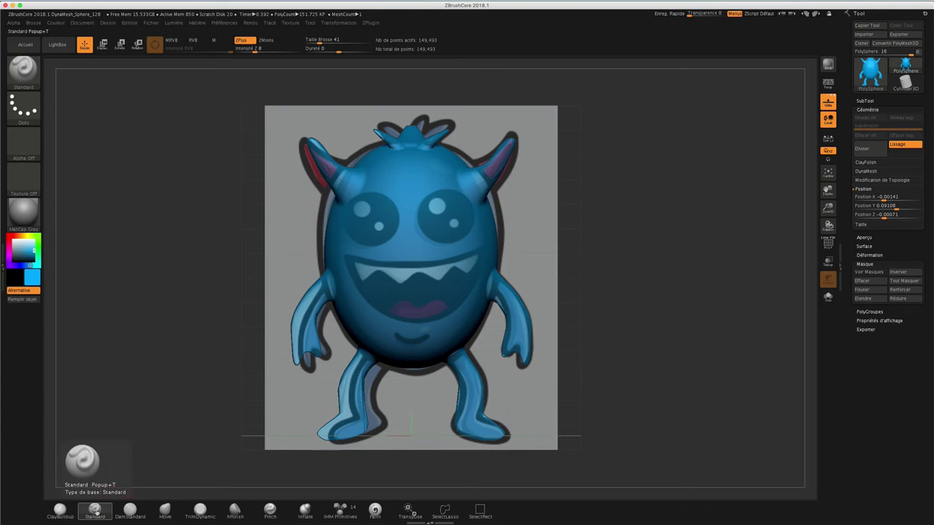
left_click(94, 510)
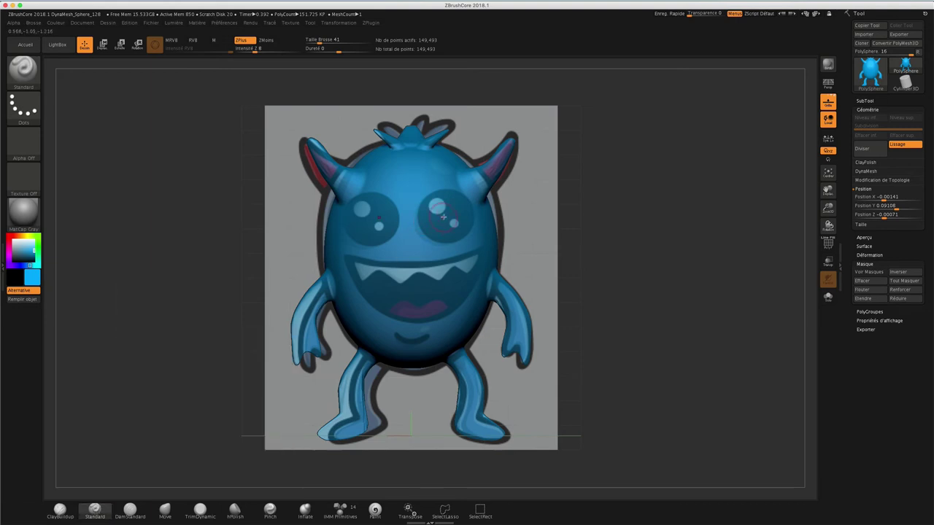
key("s")
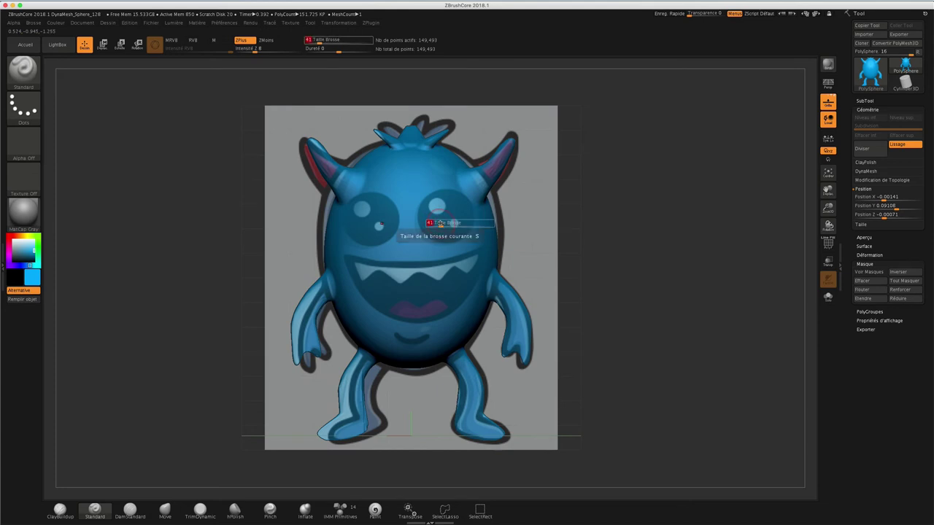
left_click_drag(446, 225, 449, 217)
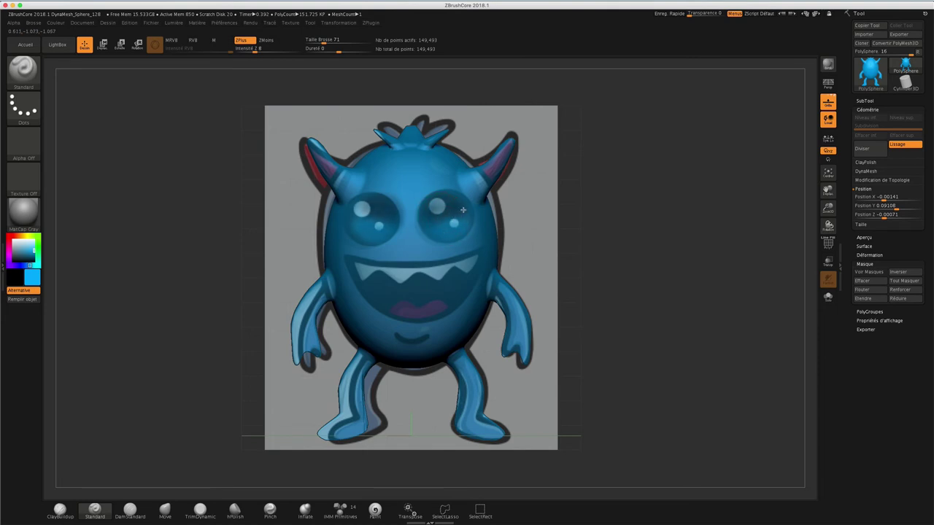
mouse_move(643, 192)
left_mouse_down()
mouse_move(604, 190)
mouse_move(613, 192)
left_mouse_up()
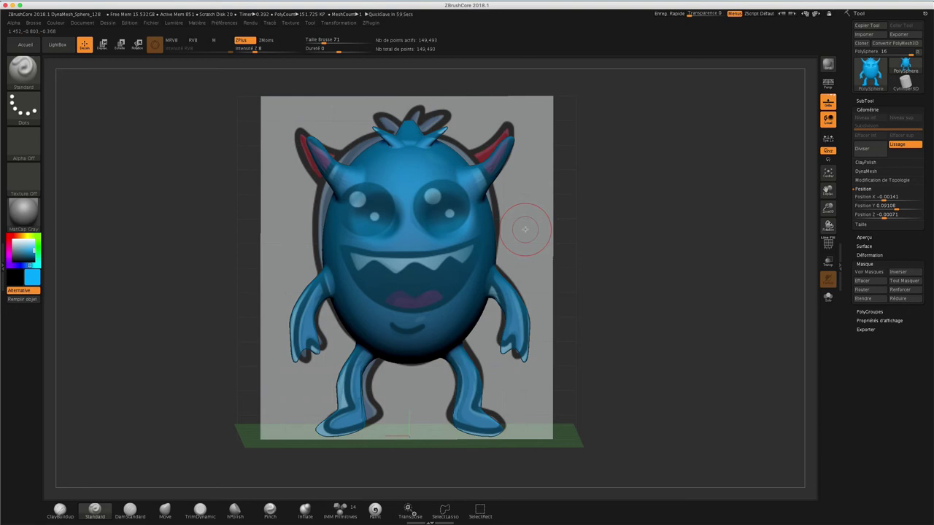
left_click_drag(563, 338, 614, 344)
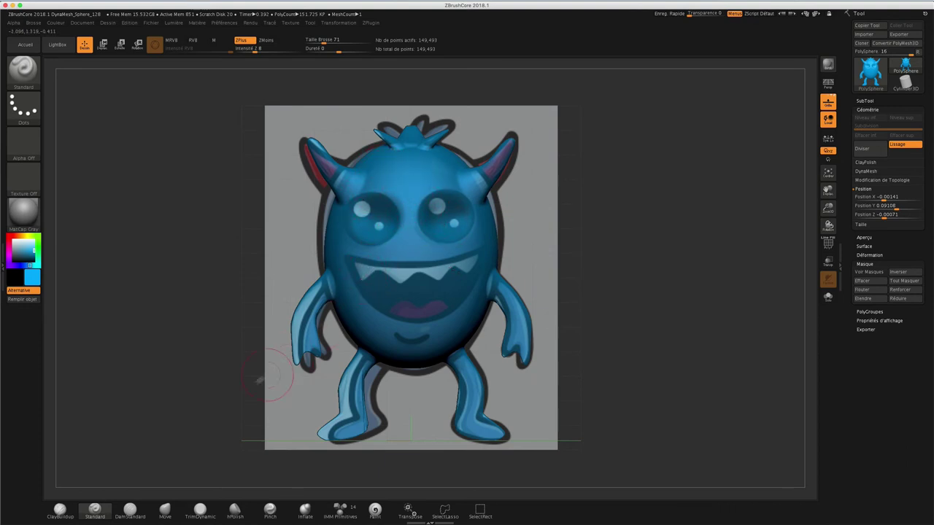
Step: With DamStandard at size 31, carve creases along the mouth's upper edge and lower lip
left_click(133, 510)
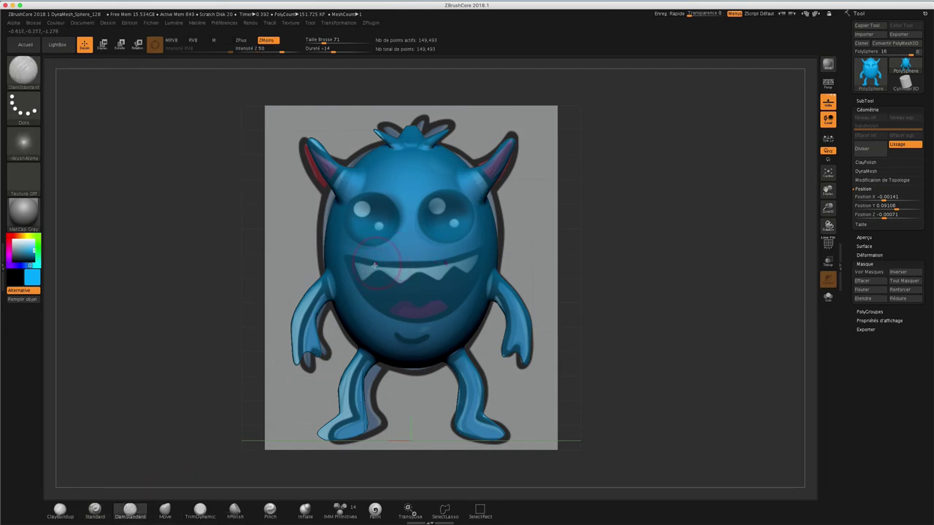
key("s")
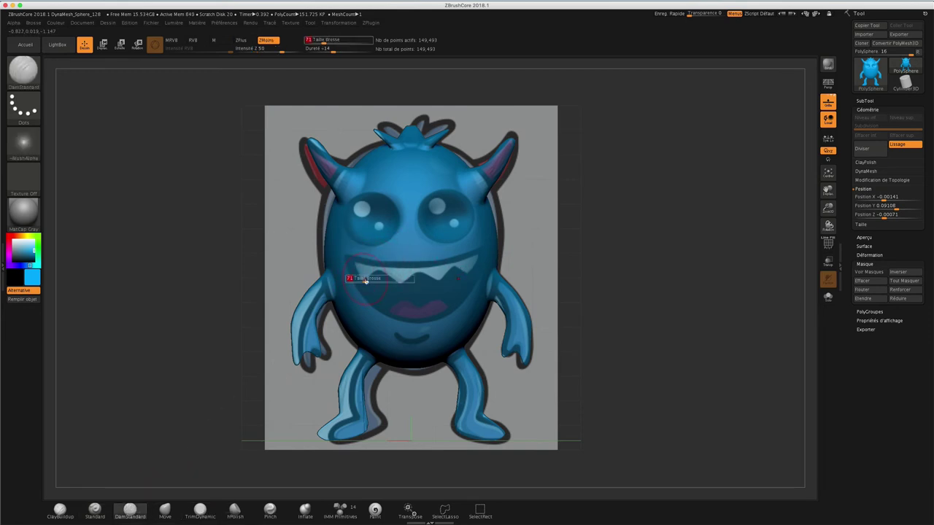
left_click_drag(364, 280, 354, 278)
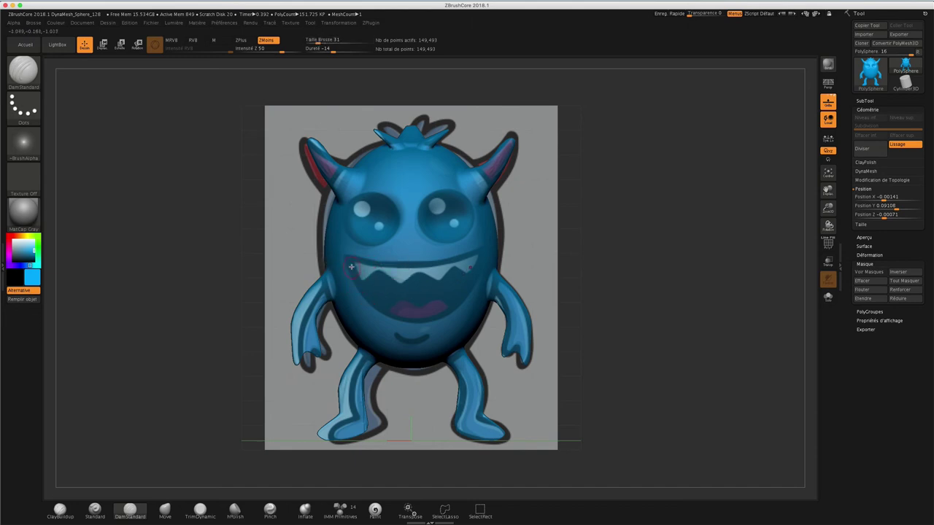
left_click_drag(349, 259, 407, 269)
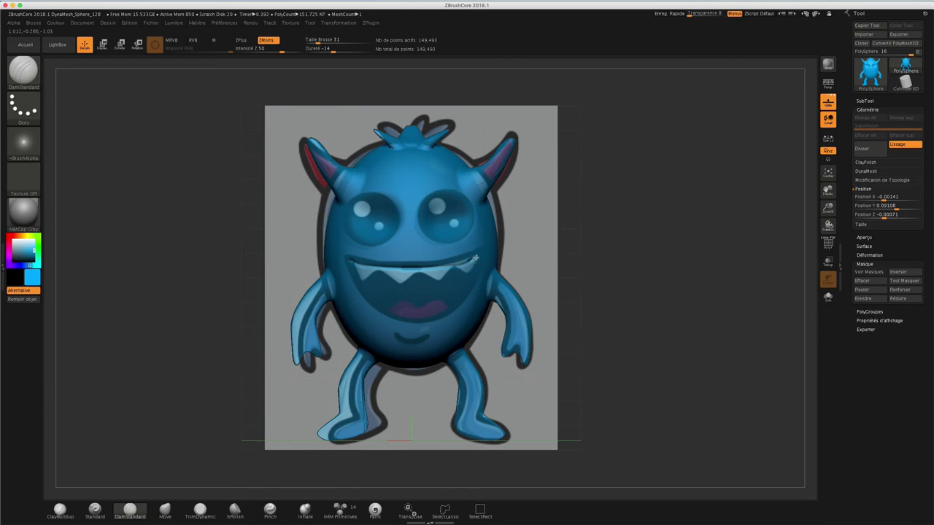
left_click_drag(483, 253, 405, 319)
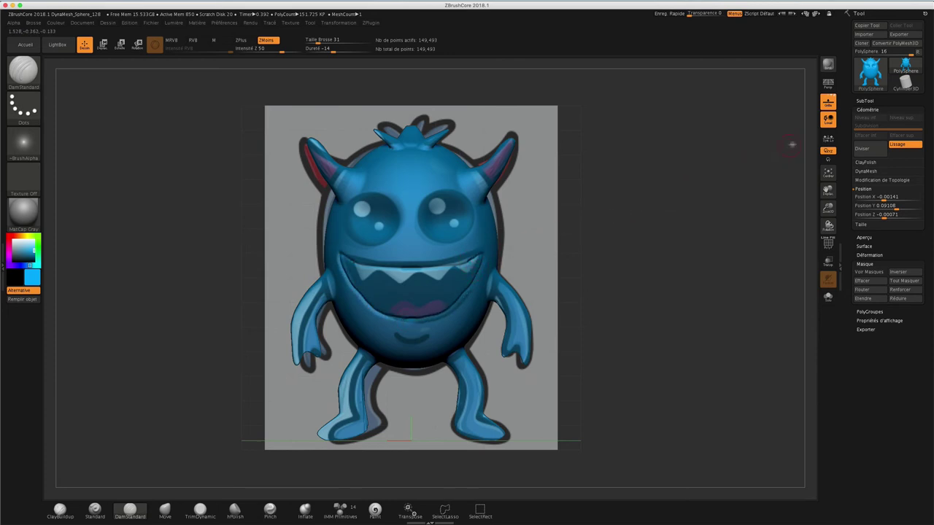
Step: Hide the floor grid and reference backdrop, turn to a three-quarter view, and select the Standard brush
left_click(828, 102)
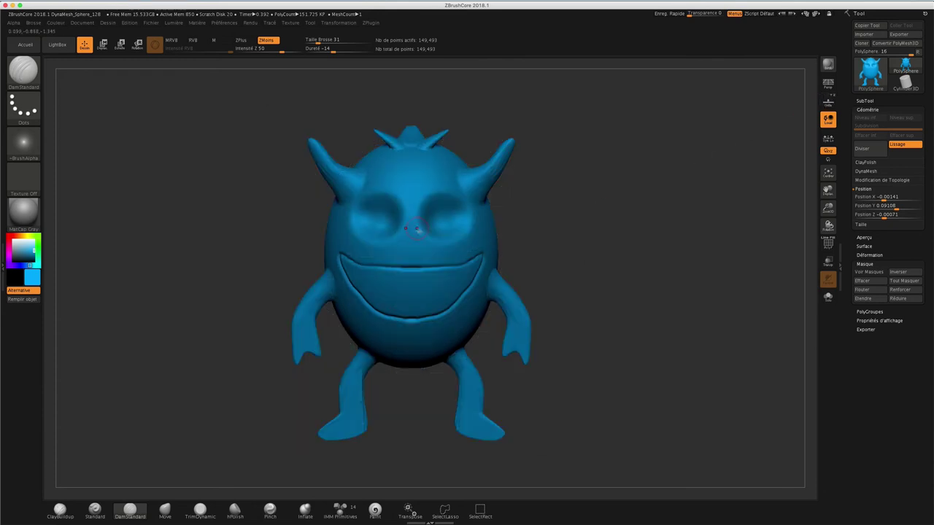
left_click_drag(532, 234, 545, 229)
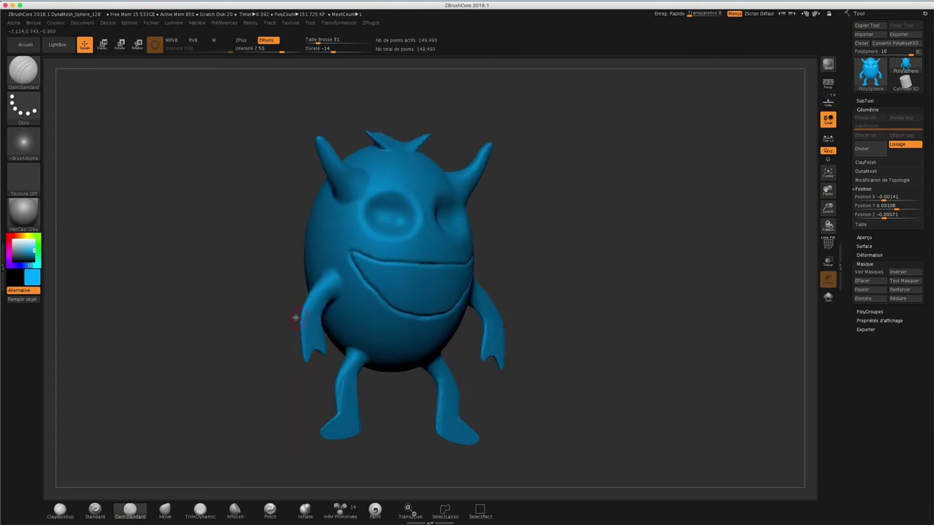
left_click(94, 509)
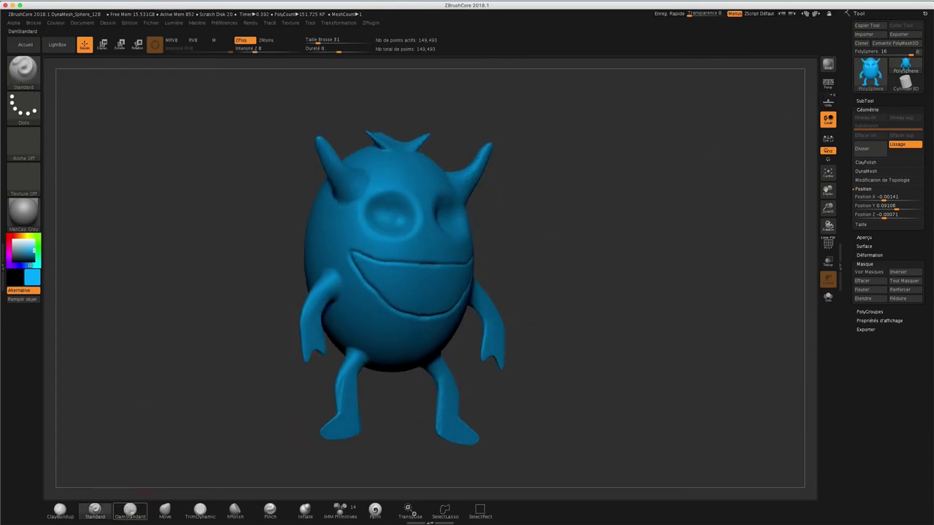
key("b")
Step: Raise Z Intensity from 8 to 10 and sculpt bumpy tooth-like lumps inside the mouth
left_click(257, 49)
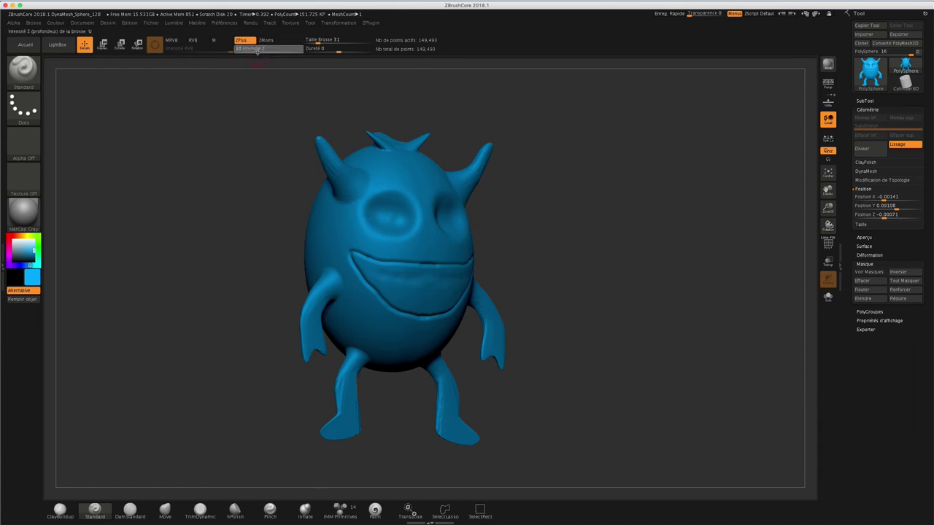
mouse_move(436, 291)
left_mouse_down()
mouse_move(413, 289)
mouse_move(398, 302)
mouse_move(357, 263)
mouse_move(452, 269)
mouse_move(394, 279)
mouse_move(427, 309)
mouse_move(447, 306)
mouse_move(466, 276)
mouse_move(443, 274)
left_mouse_up()
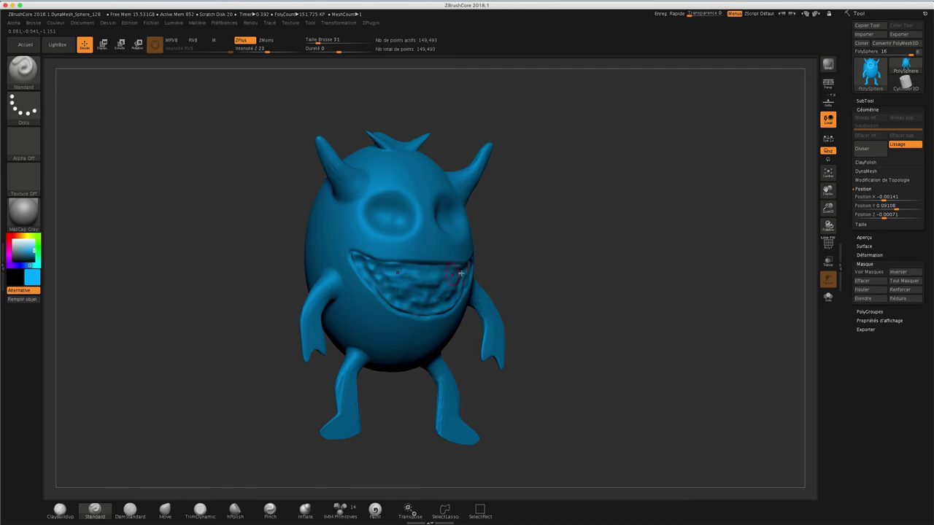
left_click_drag(571, 251, 573, 229)
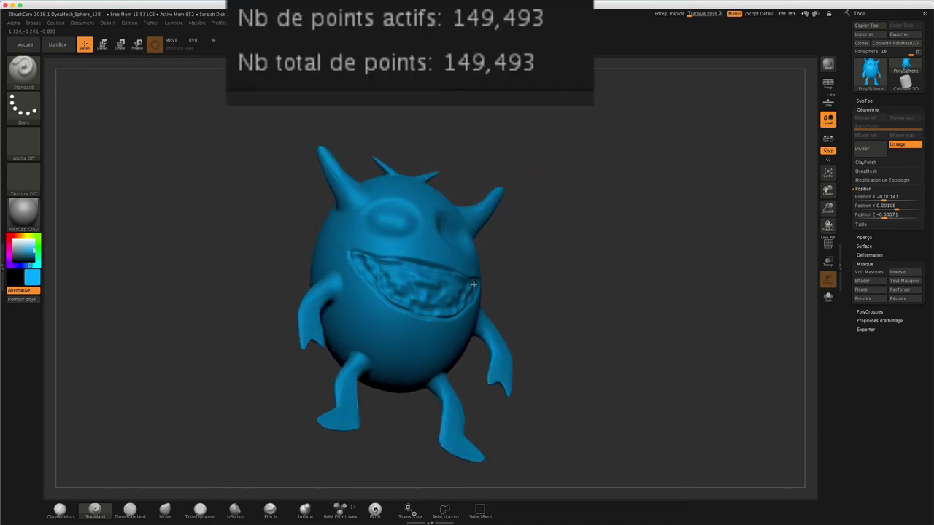
mouse_move(474, 285)
left_mouse_down()
mouse_move(375, 274)
mouse_move(427, 304)
mouse_move(385, 295)
mouse_move(432, 305)
mouse_move(398, 282)
left_mouse_up()
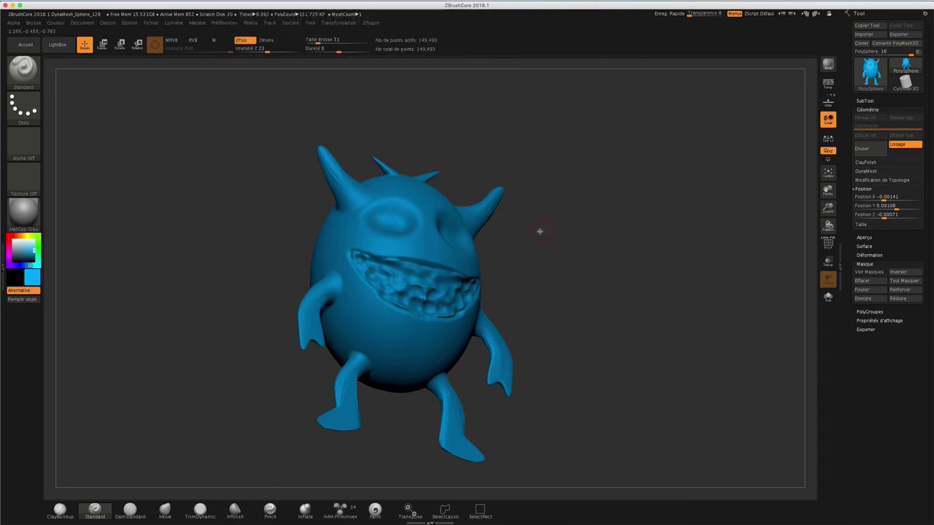
Step: Select the Move brush, set its size to 74, and turn the monster to face the viewer
mouse_move(540, 231)
left_mouse_down()
mouse_move(550, 244)
mouse_move(518, 260)
left_mouse_up()
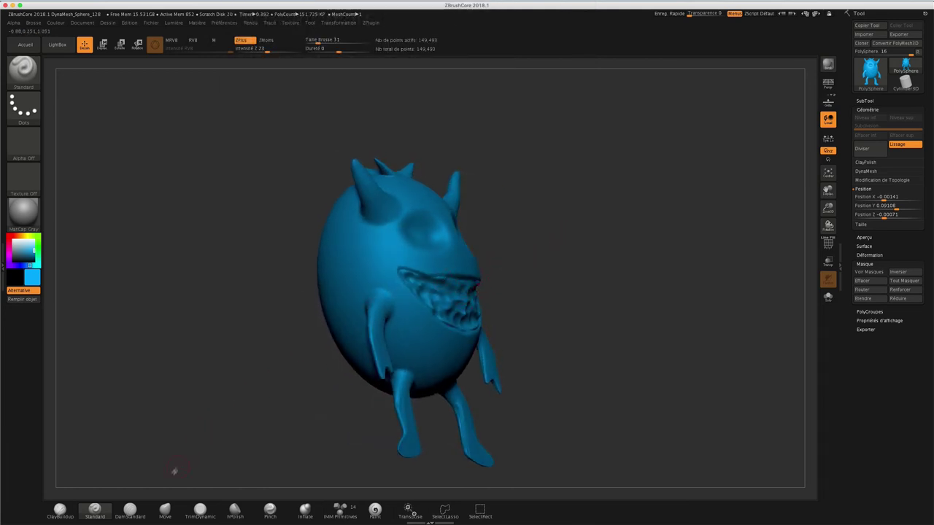
left_click(165, 508)
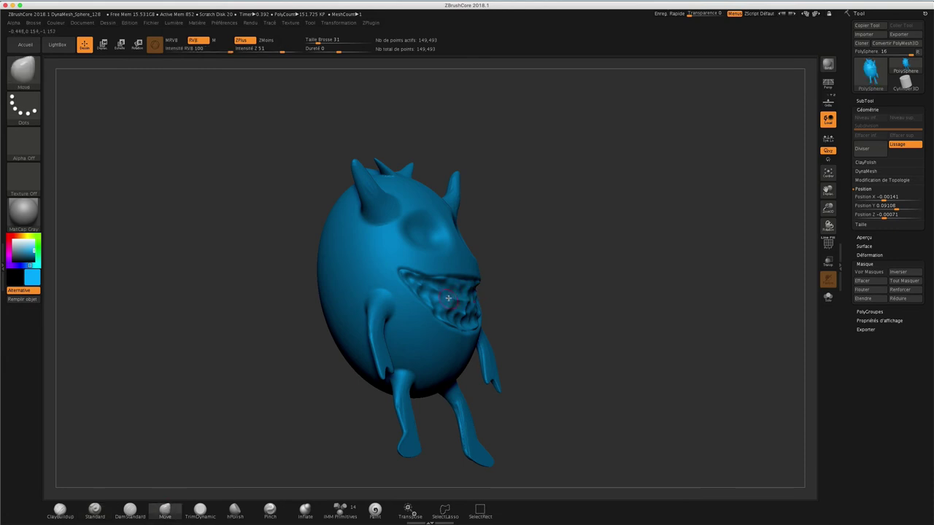
key("s")
left_click_drag(444, 300, 468, 295)
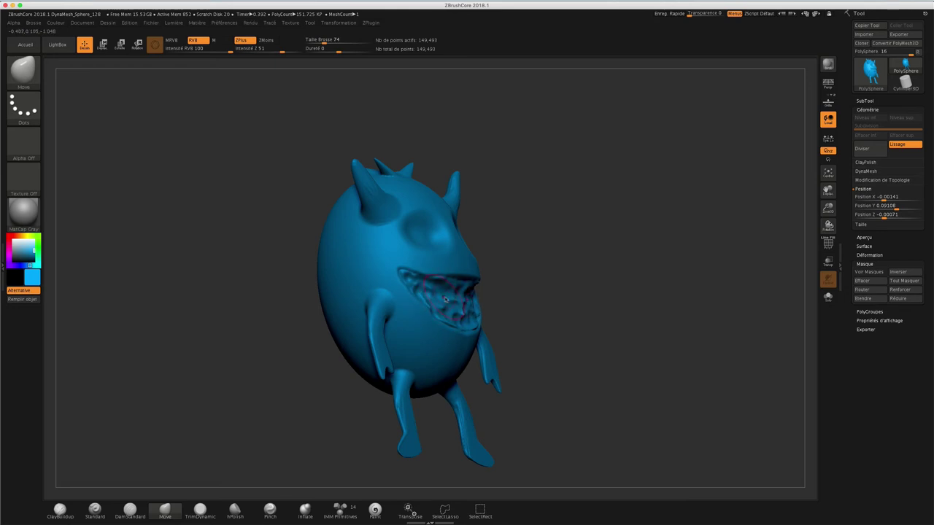
left_click_drag(535, 285, 492, 297)
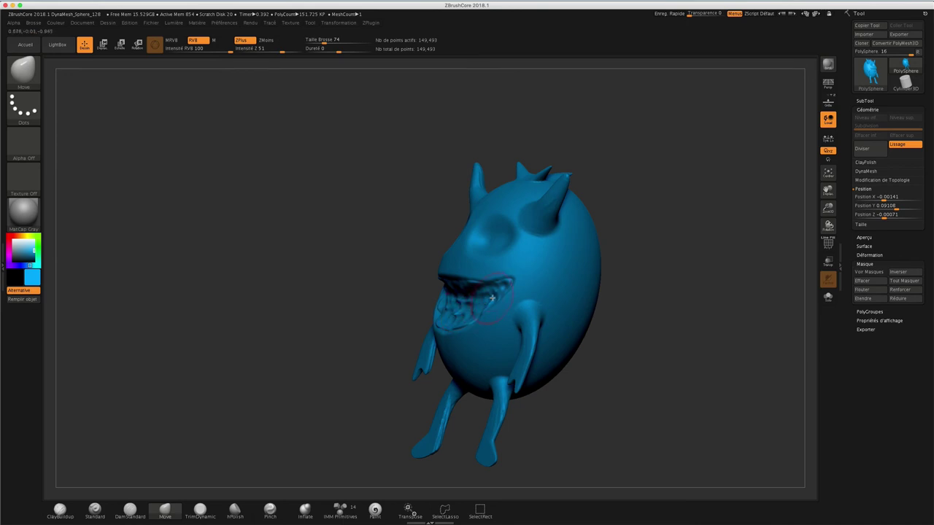
mouse_move(659, 219)
left_mouse_down()
mouse_move(677, 233)
mouse_move(621, 258)
mouse_move(602, 282)
mouse_move(588, 273)
left_mouse_up()
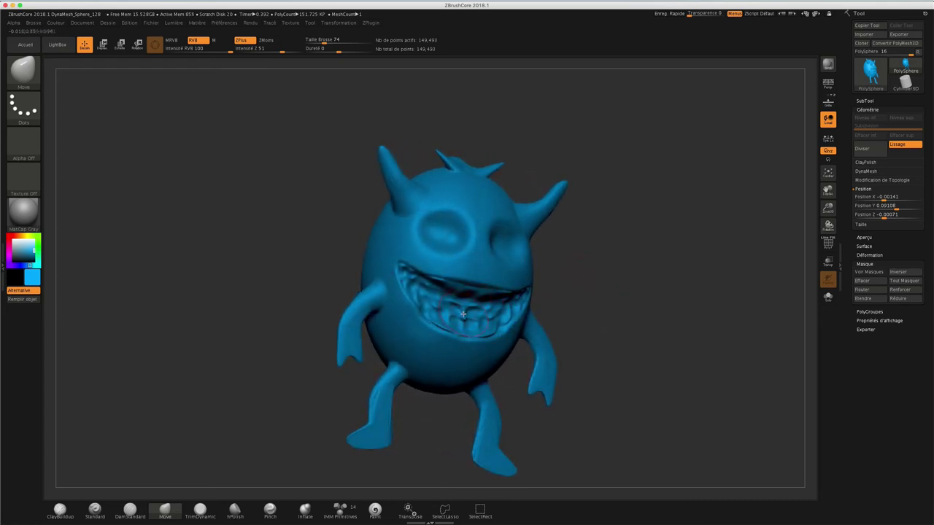
Step: Shift-smooth the lumpy teeth with the Standard brush, checking the mouth from several angles
left_click(94, 509)
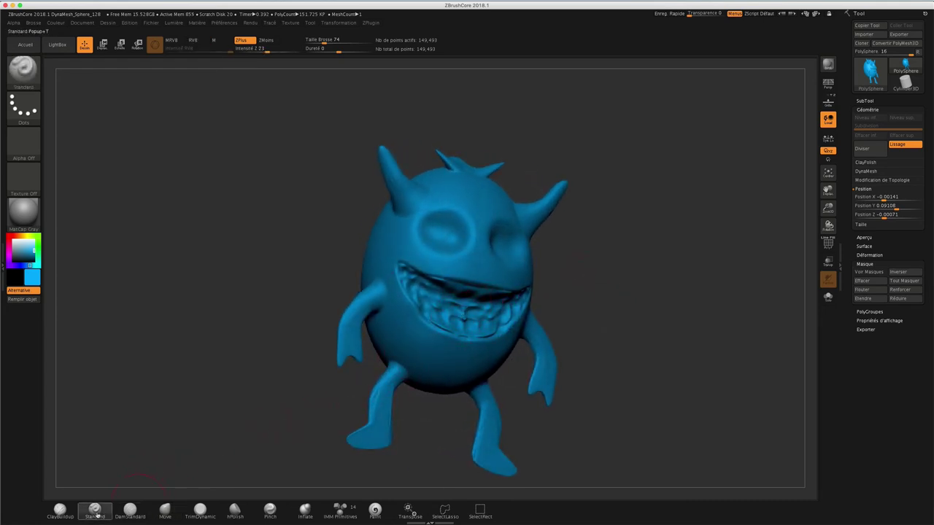
key("shift")
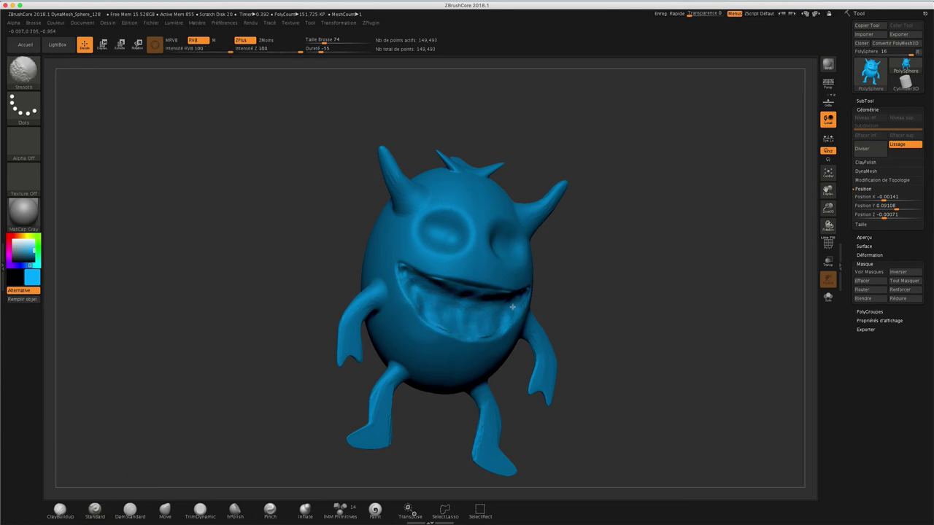
left_click_drag(628, 248, 651, 259)
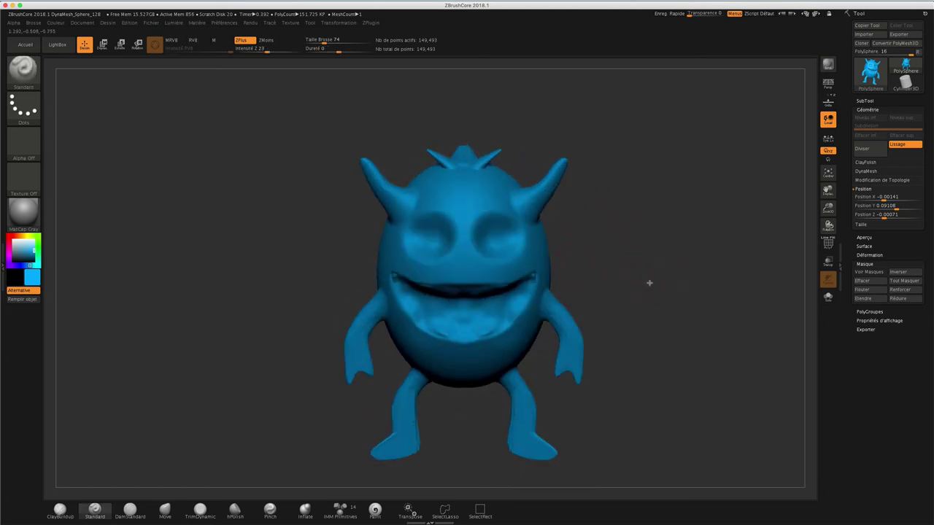
mouse_move(650, 283)
left_mouse_down()
mouse_move(628, 275)
mouse_move(635, 300)
mouse_move(613, 238)
left_mouse_up()
mouse_move(638, 285)
left_mouse_down()
mouse_move(622, 295)
mouse_move(627, 236)
mouse_move(619, 267)
left_mouse_up()
mouse_move(612, 266)
left_mouse_down()
mouse_move(640, 260)
mouse_move(598, 265)
mouse_move(579, 255)
left_mouse_up()
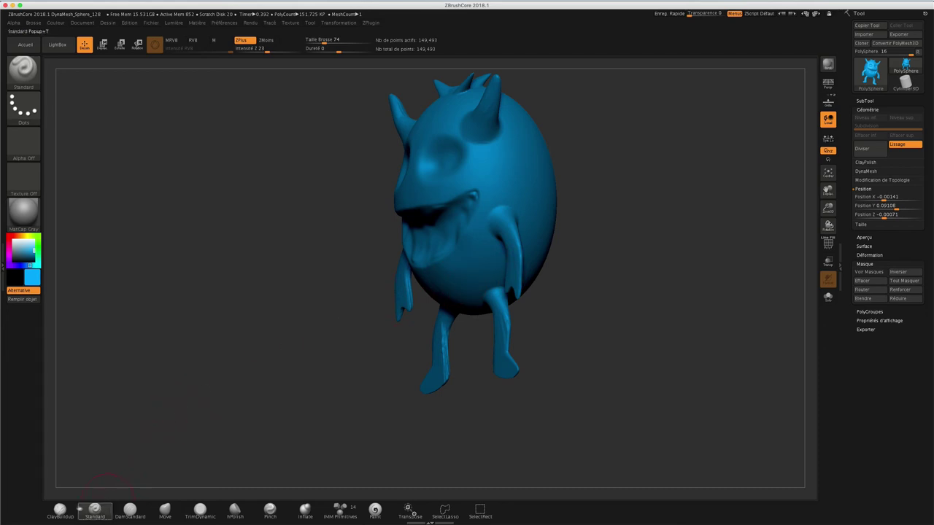
Step: Switch to the ClayBuildup brush and thicken the monster's right arm
left_click(60, 510)
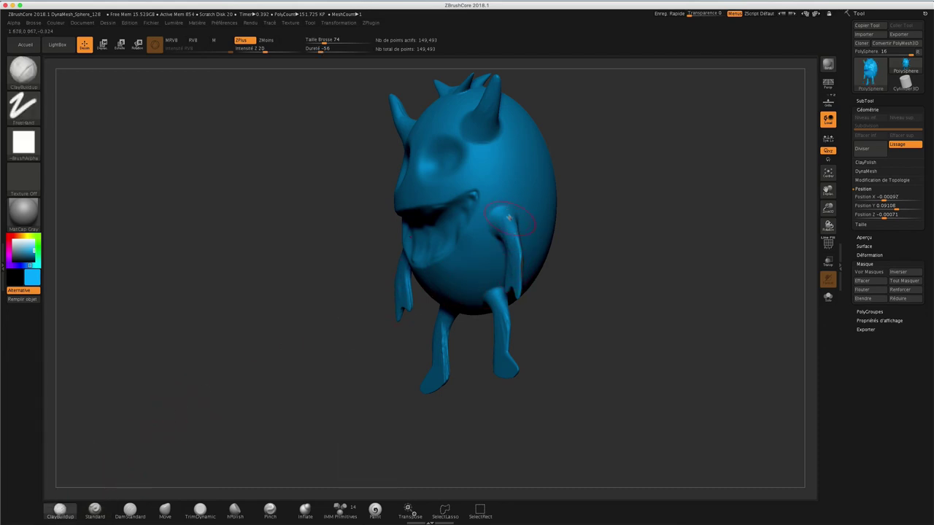
left_click_drag(508, 218, 512, 262)
left_click_drag(576, 269, 670, 259)
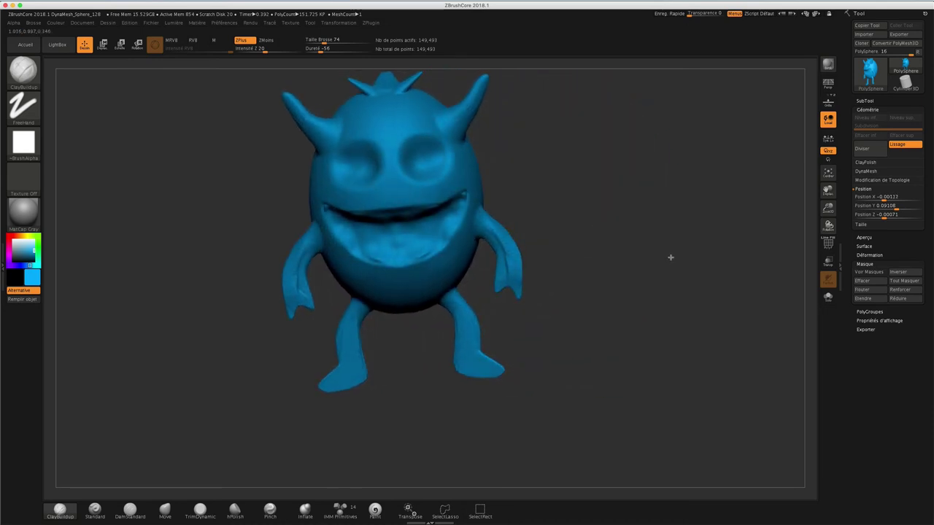
key("ctrl")
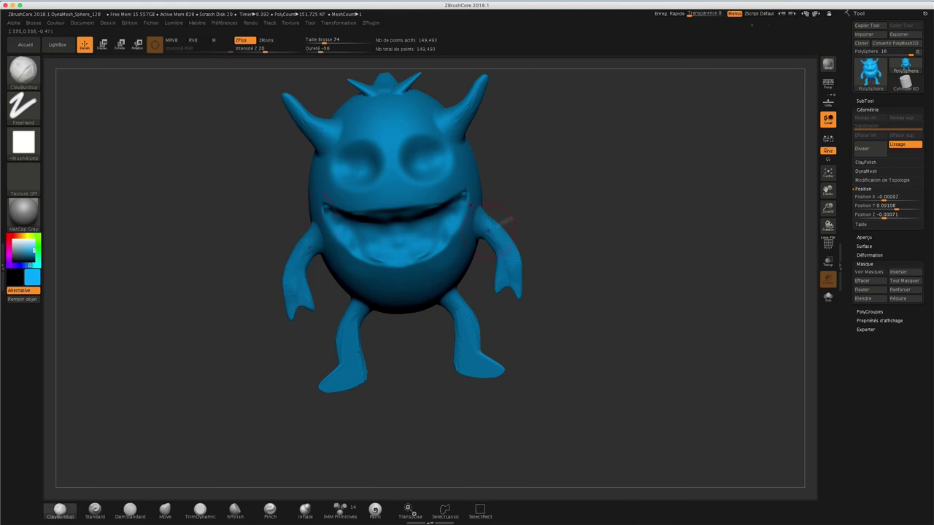
mouse_move(565, 237)
left_mouse_down()
mouse_move(525, 248)
mouse_move(561, 247)
left_mouse_up()
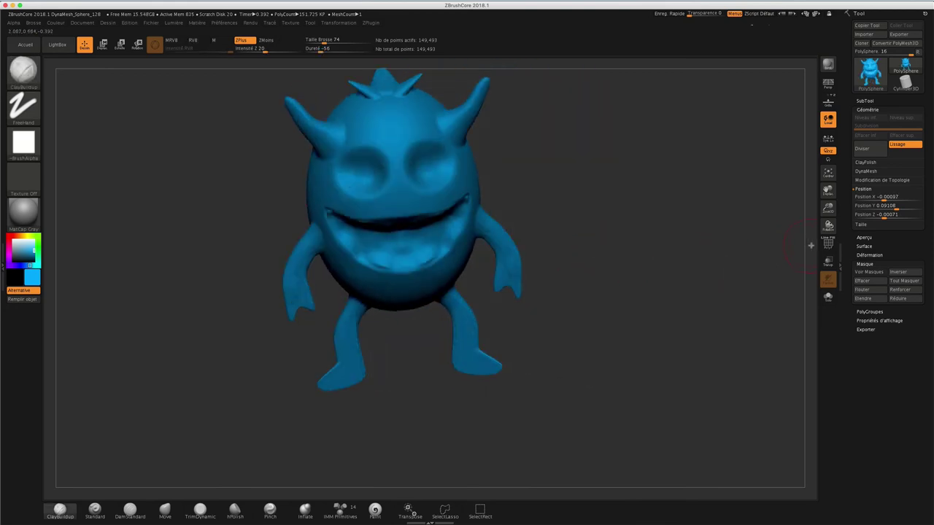
Step: Turn on the PolyF wireframe and inspect the monster from behind and in profile, then face front
left_click(828, 243)
left_click_drag(617, 212, 556, 211)
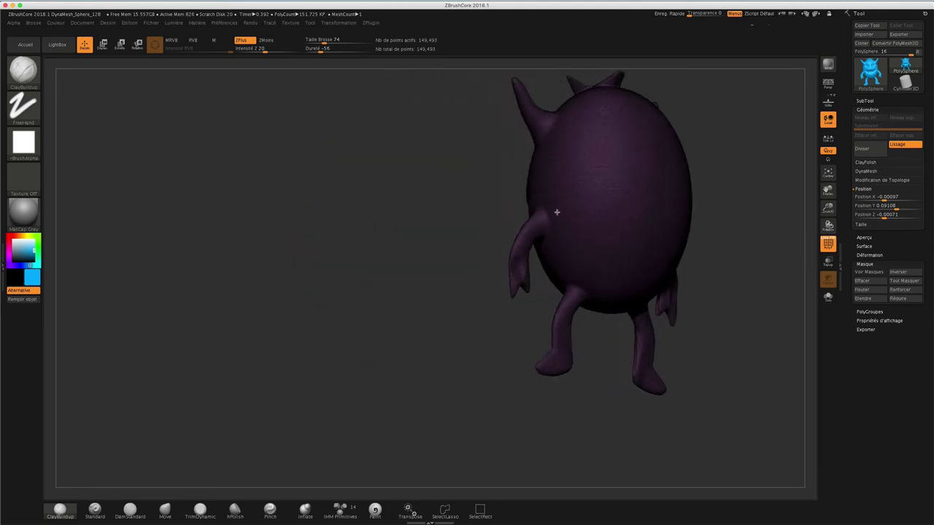
mouse_move(726, 177)
left_mouse_down()
mouse_move(767, 159)
mouse_move(761, 175)
left_mouse_up()
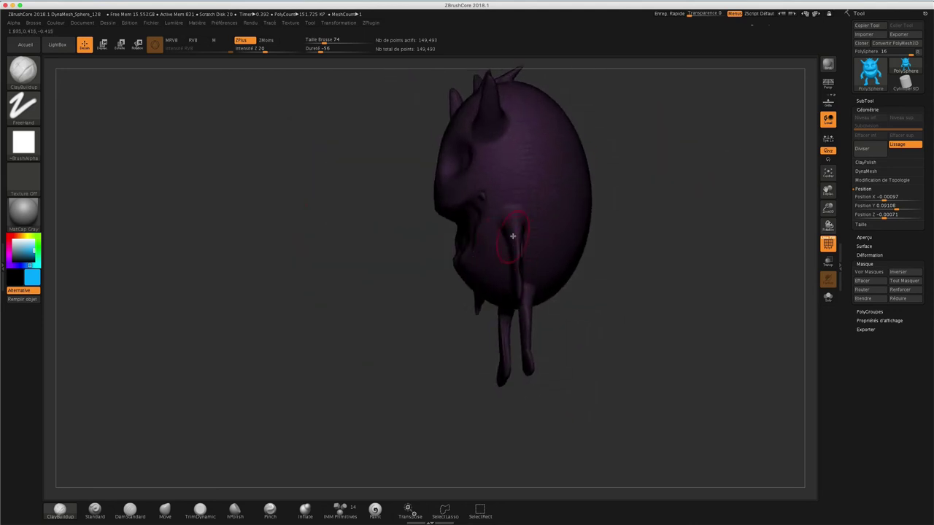
left_click_drag(698, 179, 694, 192)
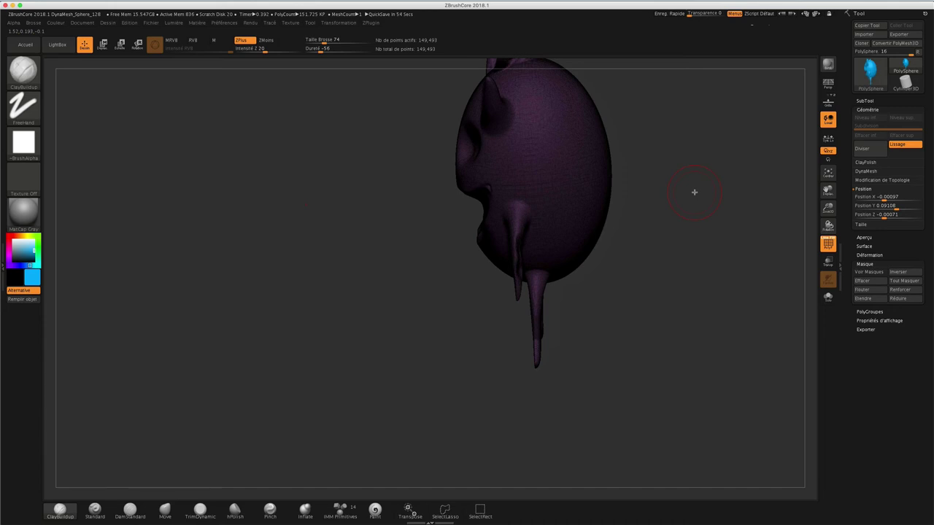
mouse_move(396, 292)
left_mouse_down("shift")
mouse_move(431, 298)
mouse_move(417, 292)
left_mouse_up("shift")
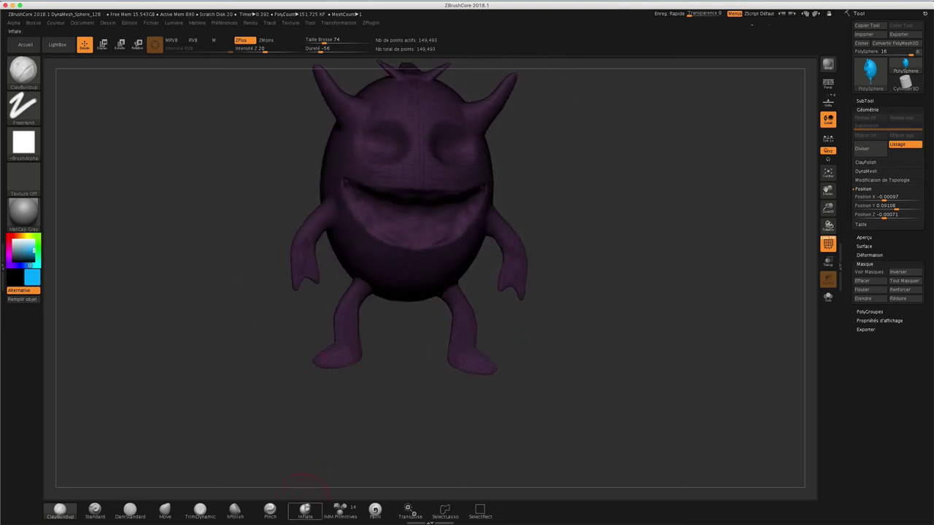
Step: Select the Inflate brush and lightly inflate the monster's right foot
left_click(305, 511)
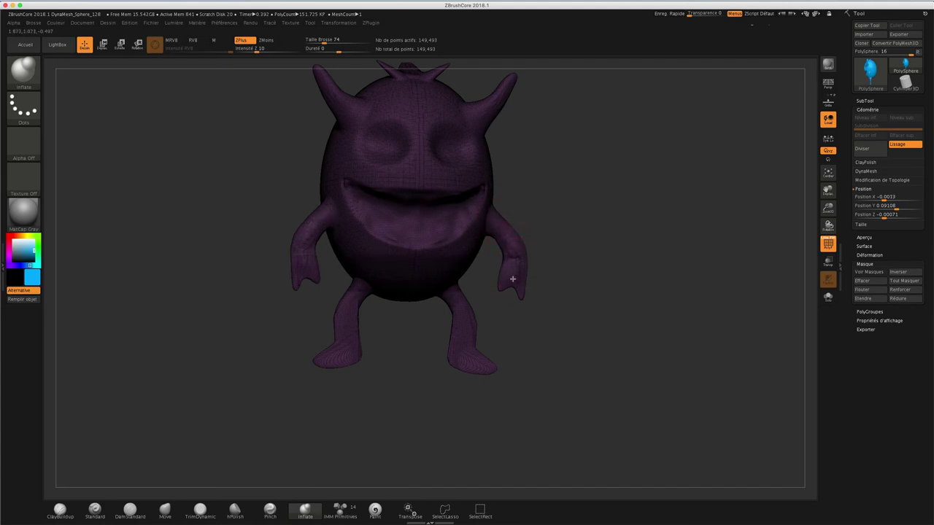
left_click_drag(522, 259, 557, 236)
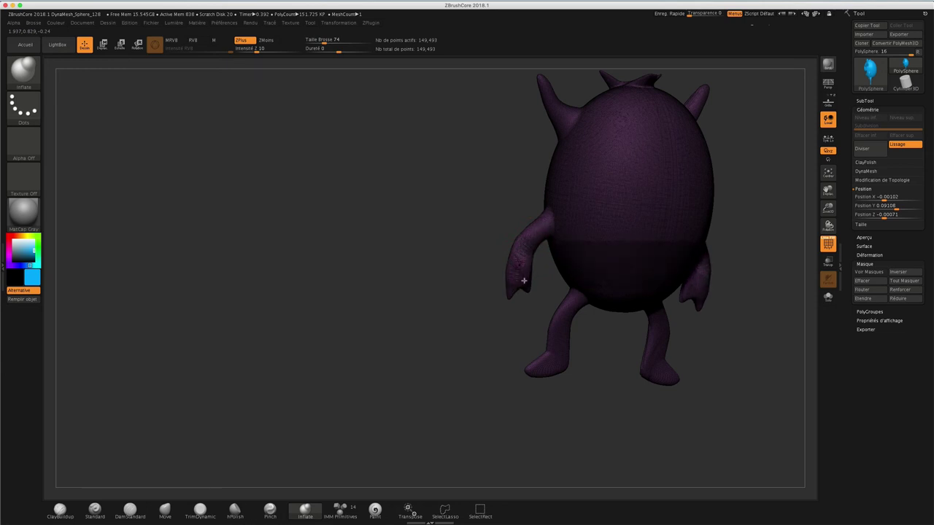
left_click_drag(448, 264, 513, 264)
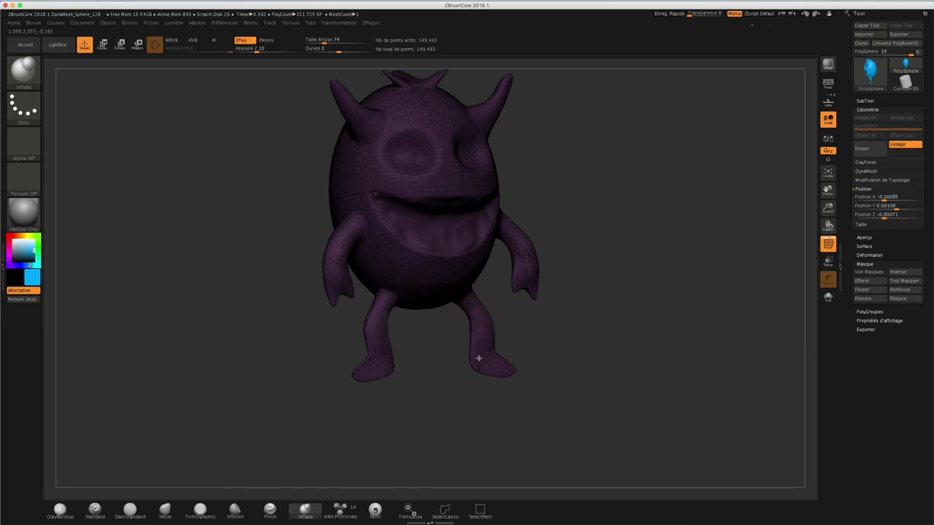
left_click_drag(479, 359, 503, 366)
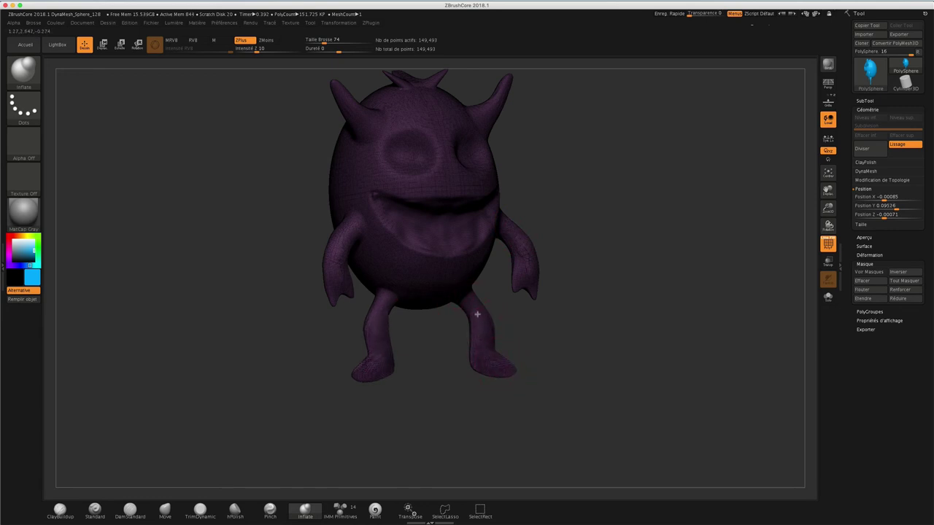
Step: Lightly inflate the left foot, then turn off the PolyF wireframe overlay
mouse_move(625, 306)
left_mouse_down()
mouse_move(550, 291)
mouse_move(536, 305)
left_mouse_up()
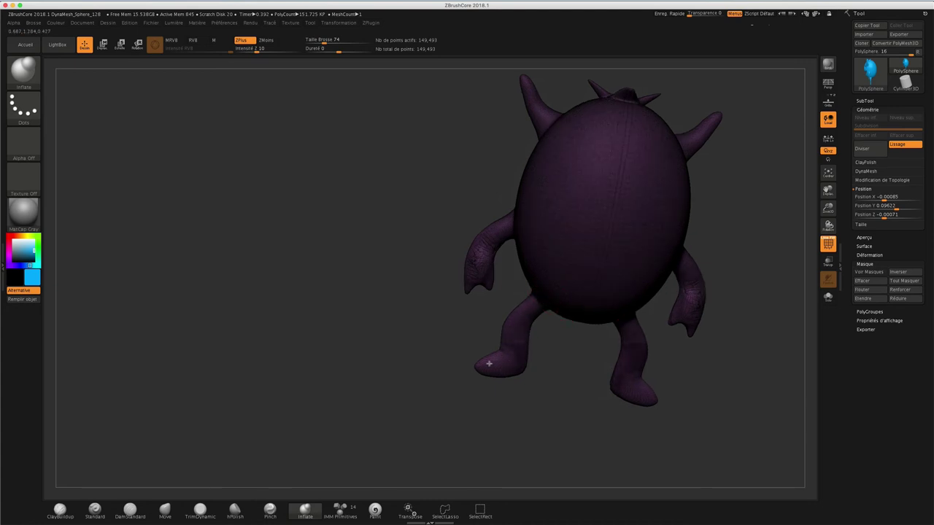
left_click_drag(518, 351, 507, 358)
mouse_move(358, 327)
left_mouse_down()
mouse_move(446, 340)
mouse_move(428, 358)
mouse_move(453, 312)
left_mouse_up()
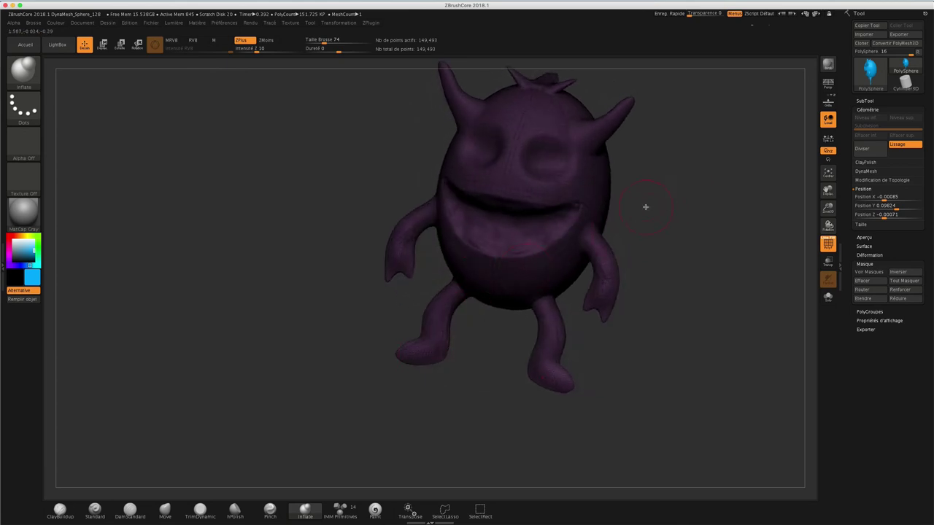
left_click_drag(646, 206, 672, 197)
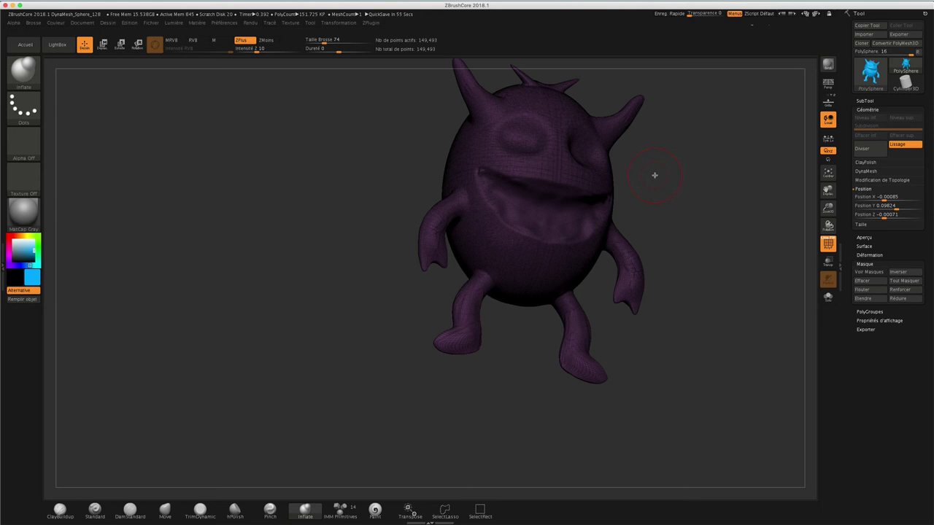
left_click(827, 245)
Step: With the Paint brush, ZAdd off and Z Intensity 0, paint both eye sockets white
left_click_drag(675, 209, 675, 219)
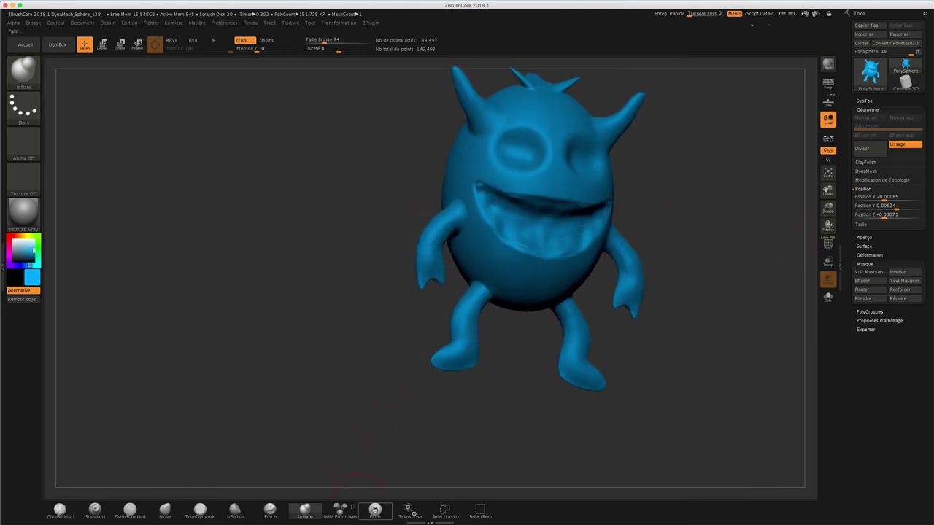
left_click(374, 509)
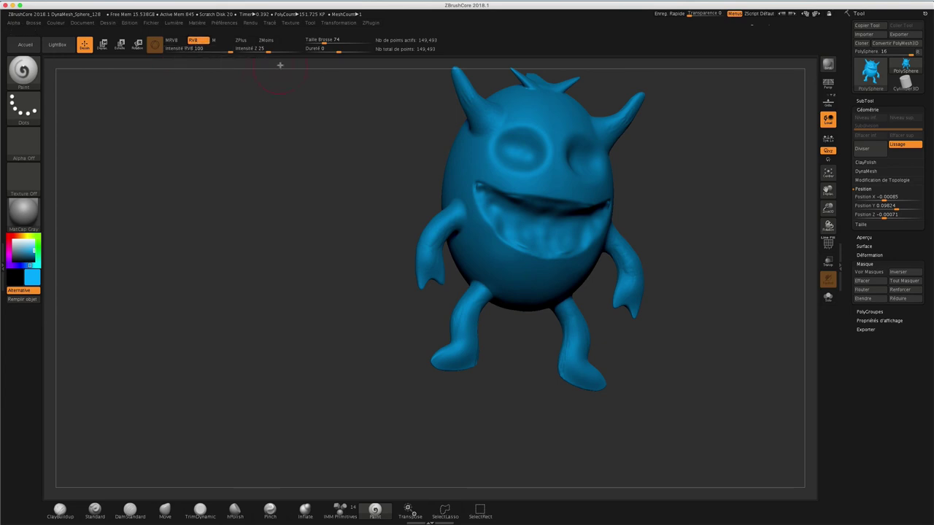
left_click_drag(266, 48, 235, 48)
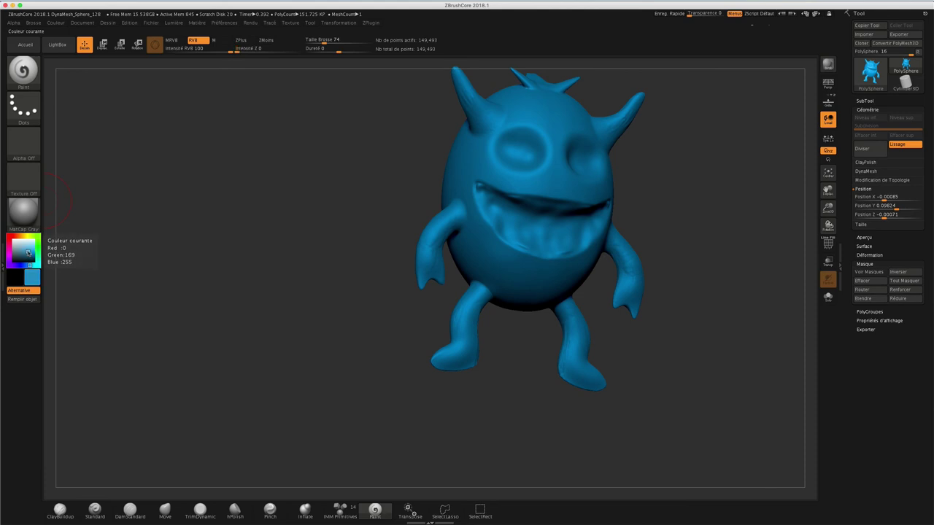
left_click_drag(30, 252, 13, 241)
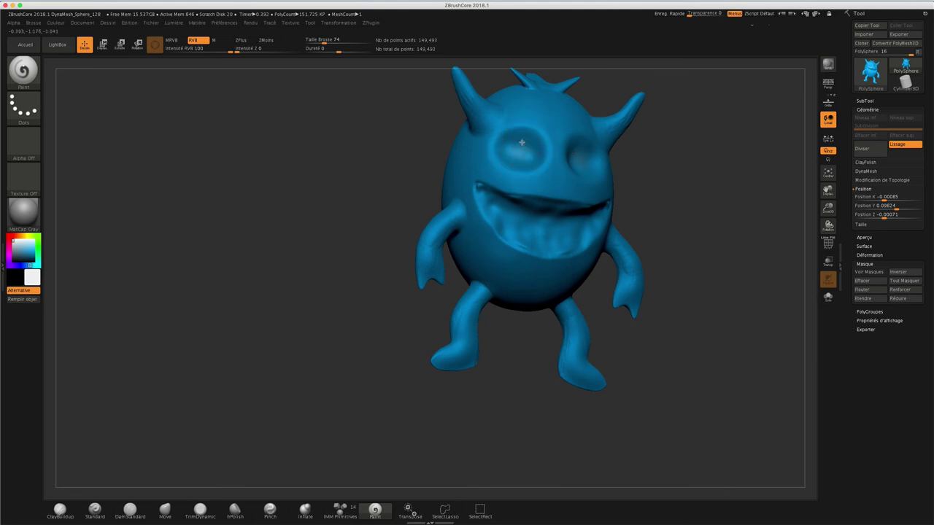
left_click_drag(519, 155, 513, 149)
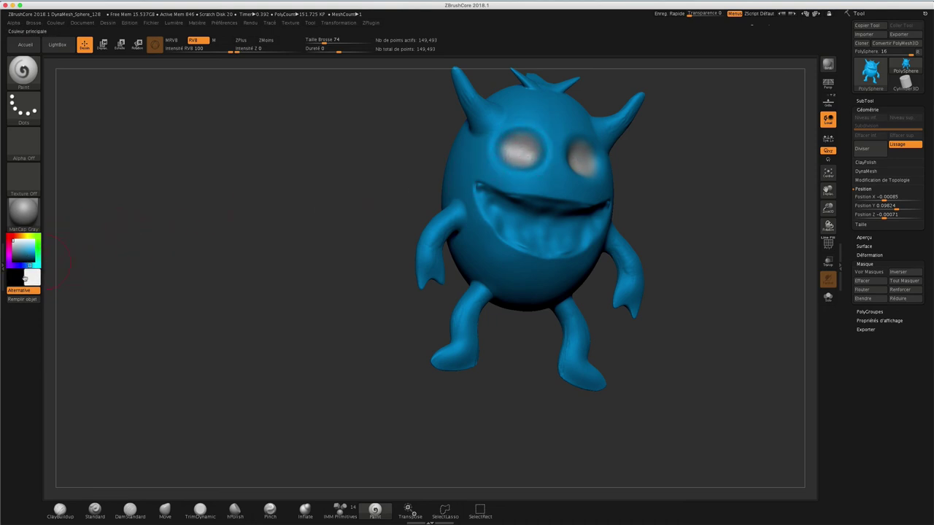
Step: Swap to black, set Draw Size to 29 and paint a dark pupil in each eye
key("v")
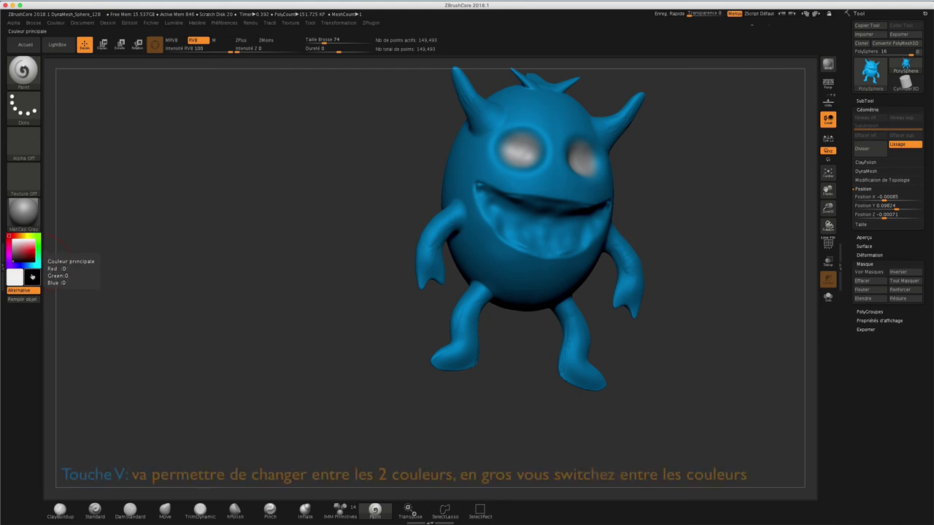
key("v")
key("v")
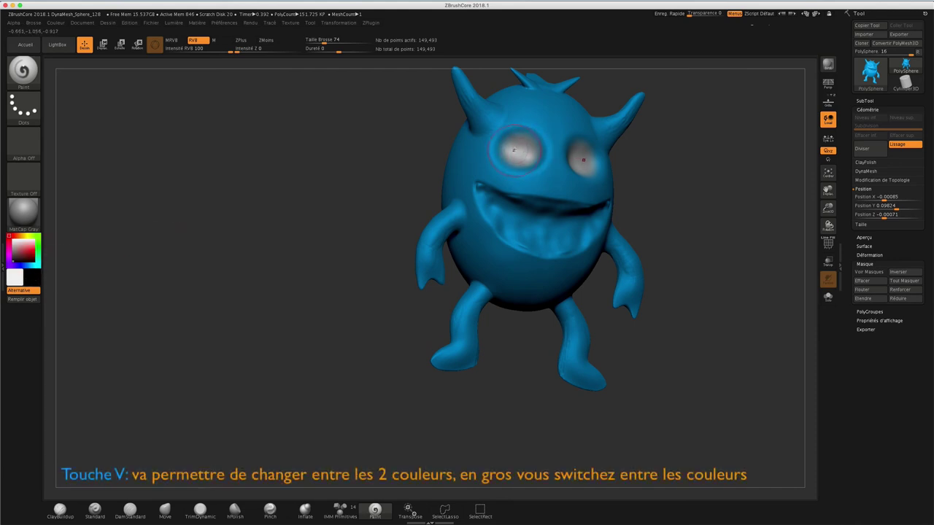
key("s")
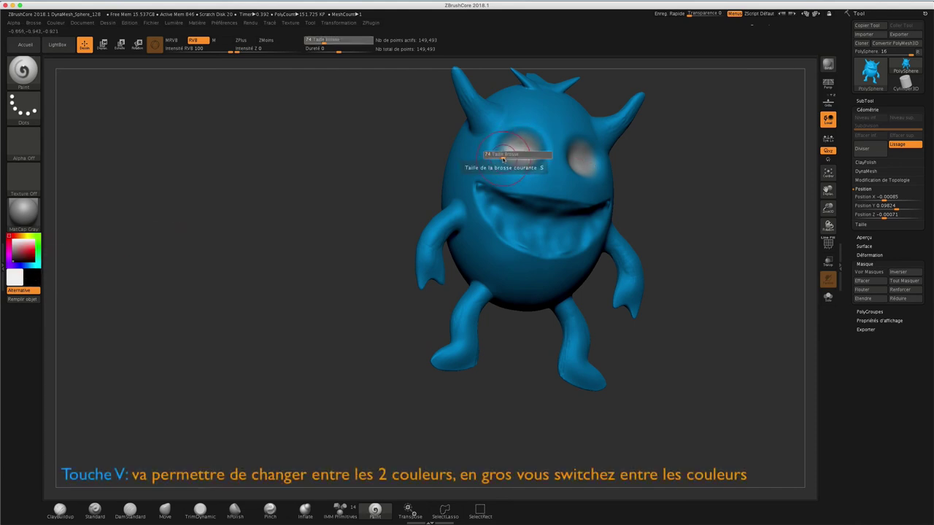
left_click(499, 159)
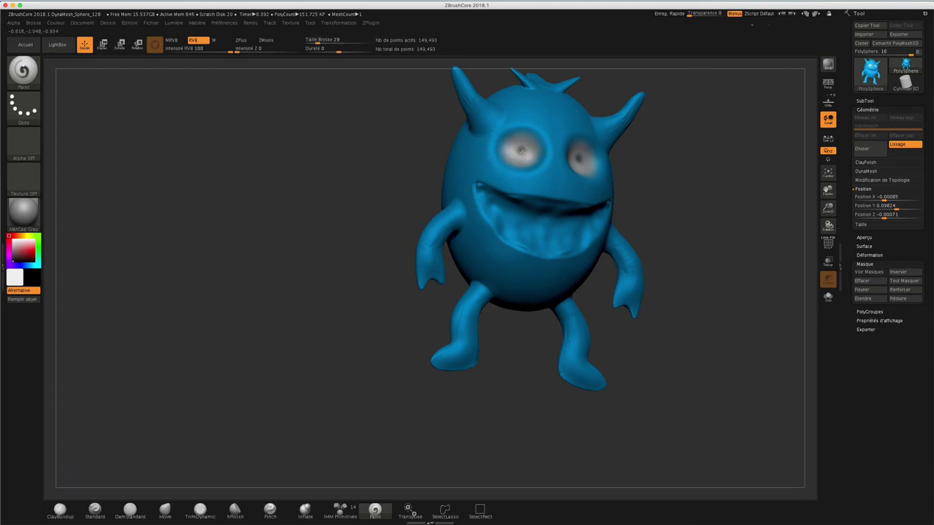
left_click(520, 149)
left_click_drag(520, 150, 522, 152)
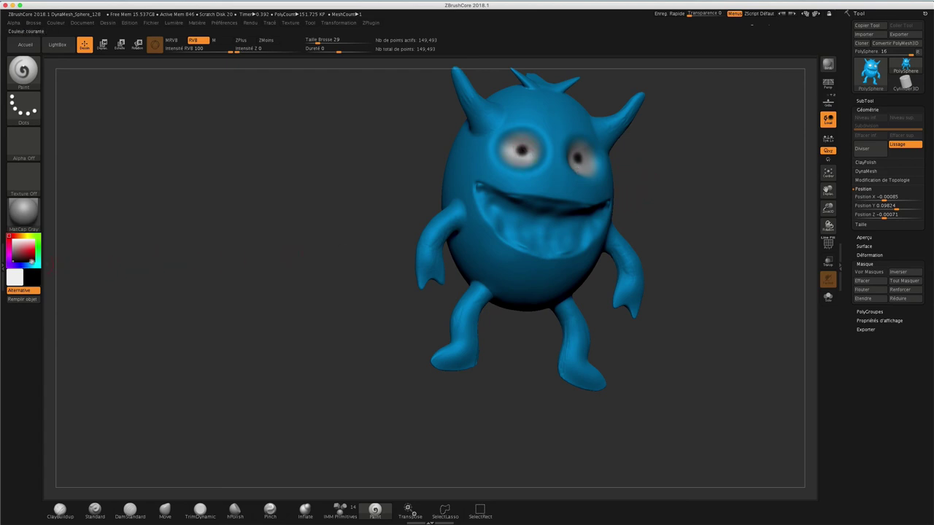
Step: Pick bright red, enlarge the brush to 56 and paint the inside of the mouth
left_click(30, 252)
left_click(34, 248)
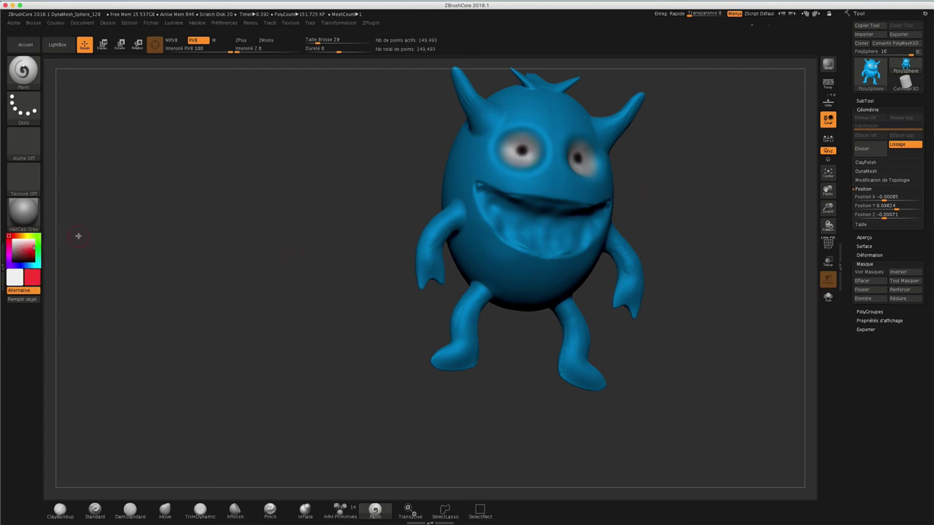
key("s")
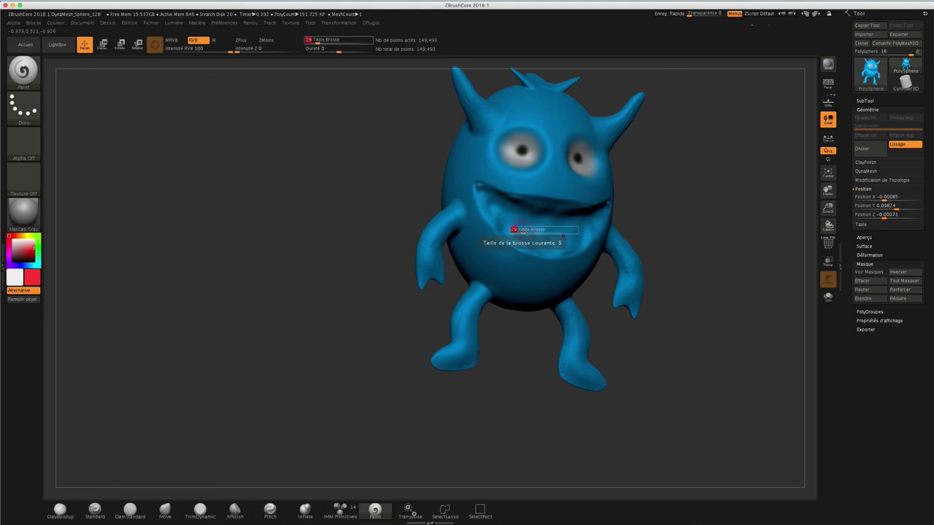
left_click(527, 233)
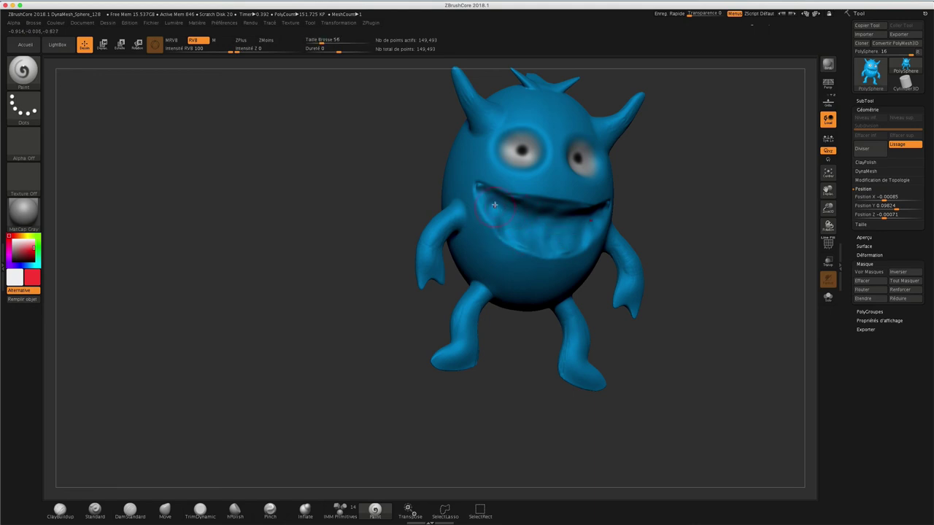
mouse_move(514, 213)
left_mouse_down()
mouse_move(485, 199)
mouse_move(550, 240)
left_mouse_up()
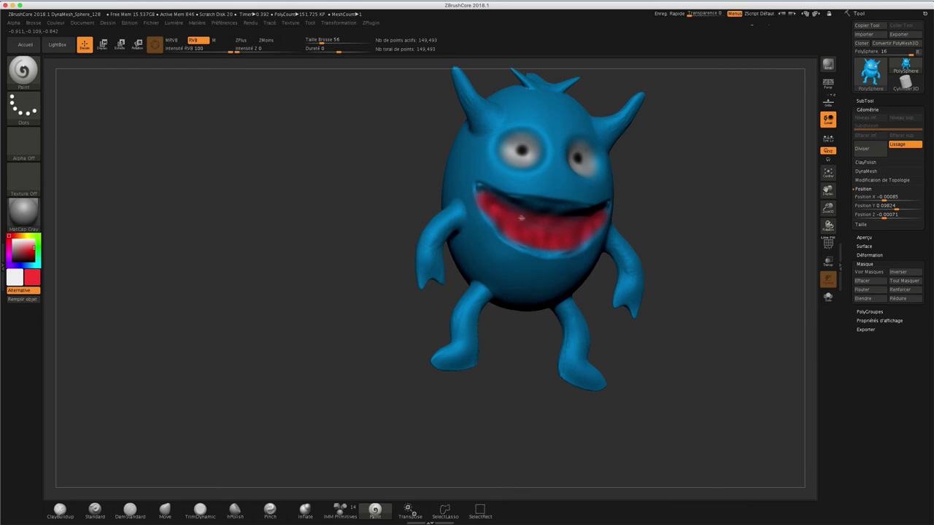
mouse_move(704, 162)
left_mouse_down()
mouse_move(669, 162)
mouse_move(691, 167)
mouse_move(686, 153)
mouse_move(686, 173)
mouse_move(625, 213)
left_mouse_up()
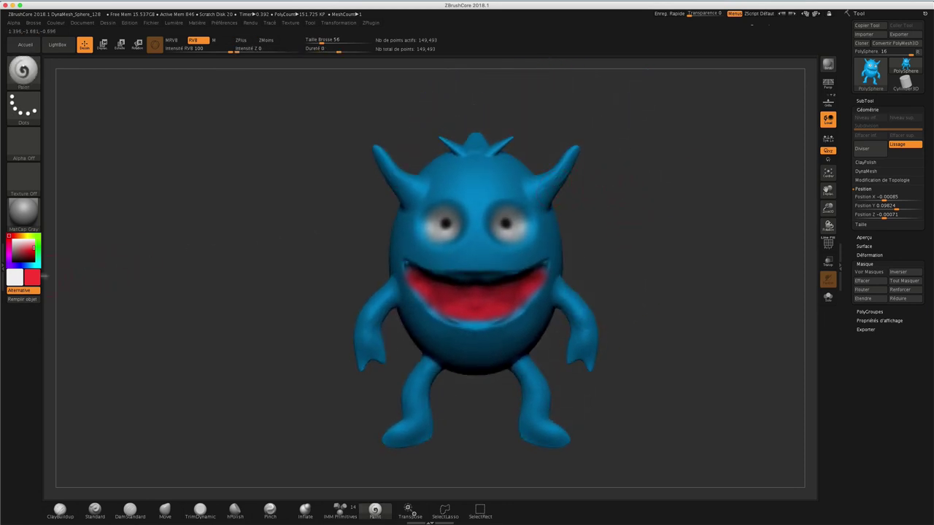
Step: Choose a saturated gold paint colour and turn off Lazy Mouse in the Stroke menu
left_click_drag(23, 236, 22, 250)
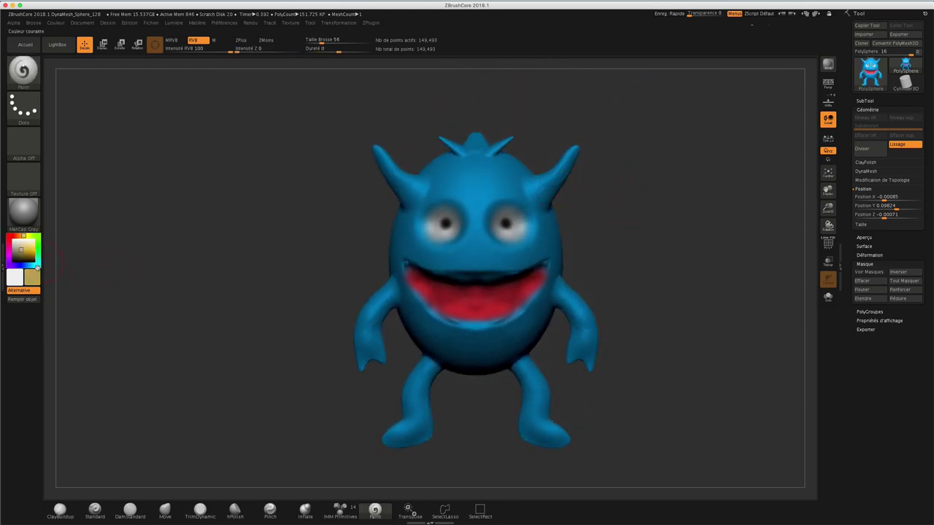
left_click(22, 251)
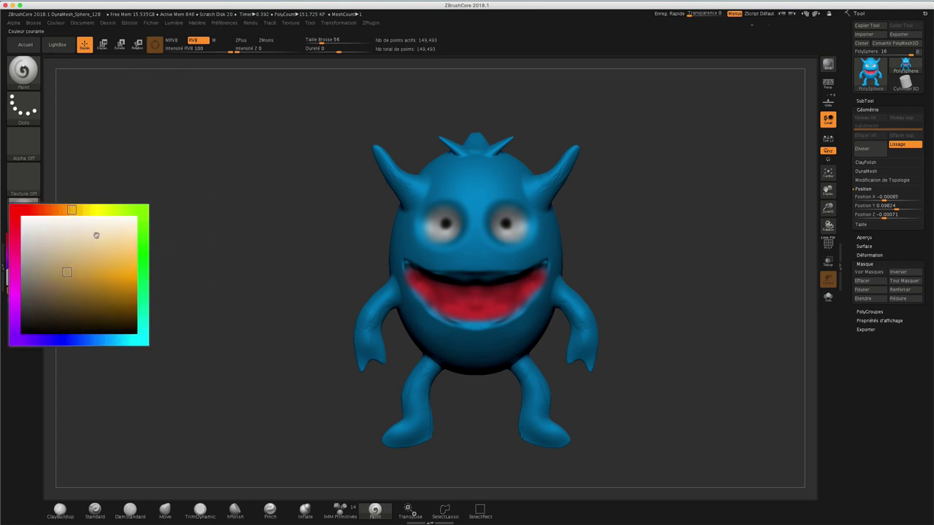
left_click_drag(96, 235, 136, 276)
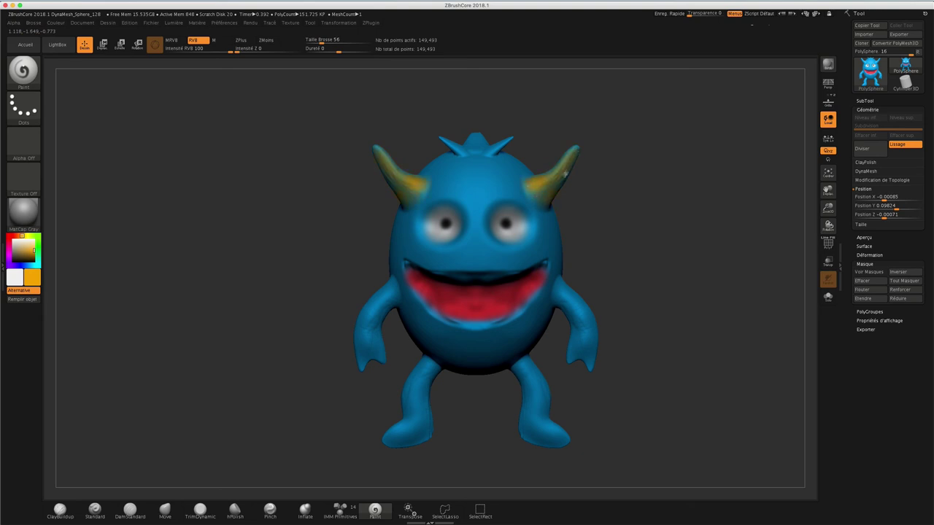
left_click(311, 25)
mouse_move(290, 22)
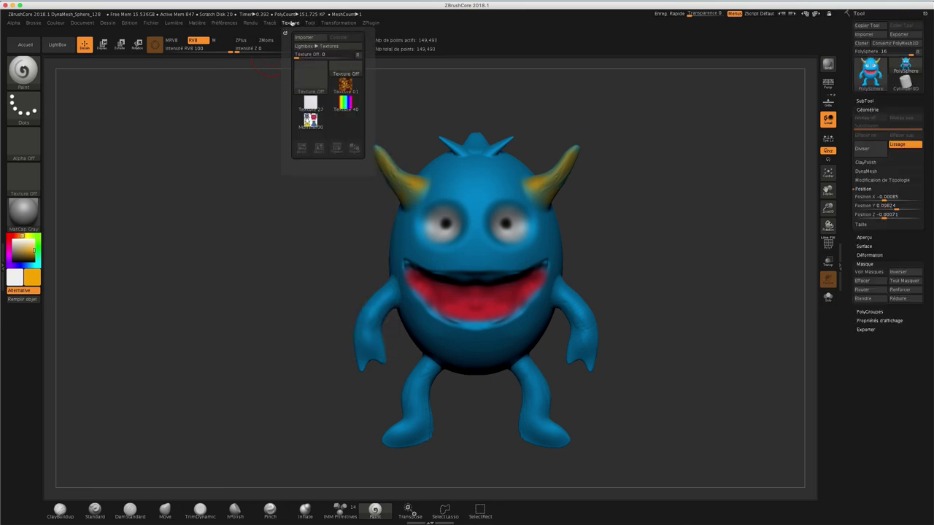
left_click(270, 23)
left_click(289, 145)
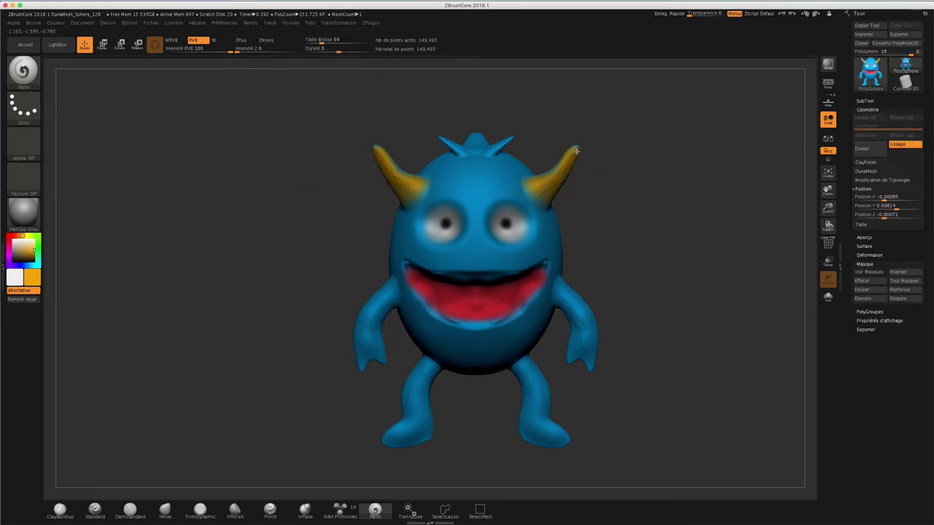
Step: Paint both horns and the small head spikes solid orange
left_click_drag(600, 159, 550, 191)
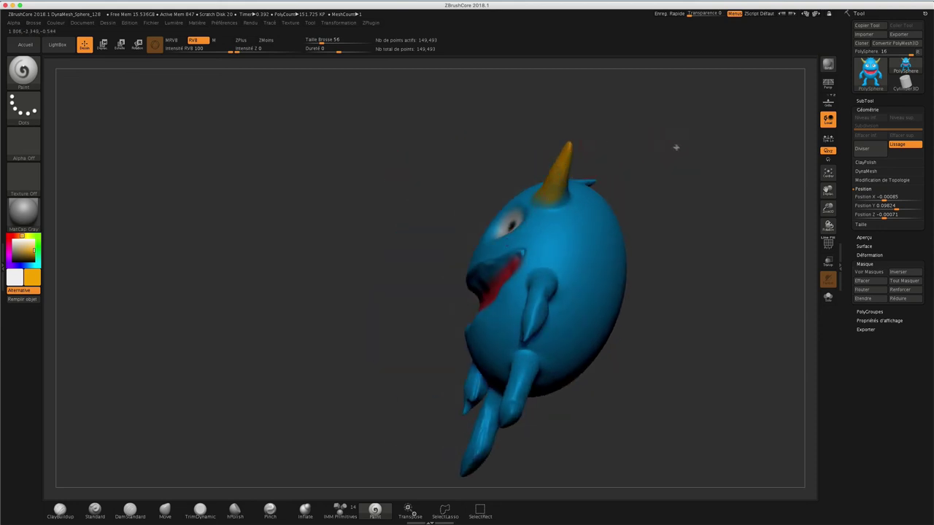
left_click_drag(675, 147, 645, 146)
left_click(562, 168)
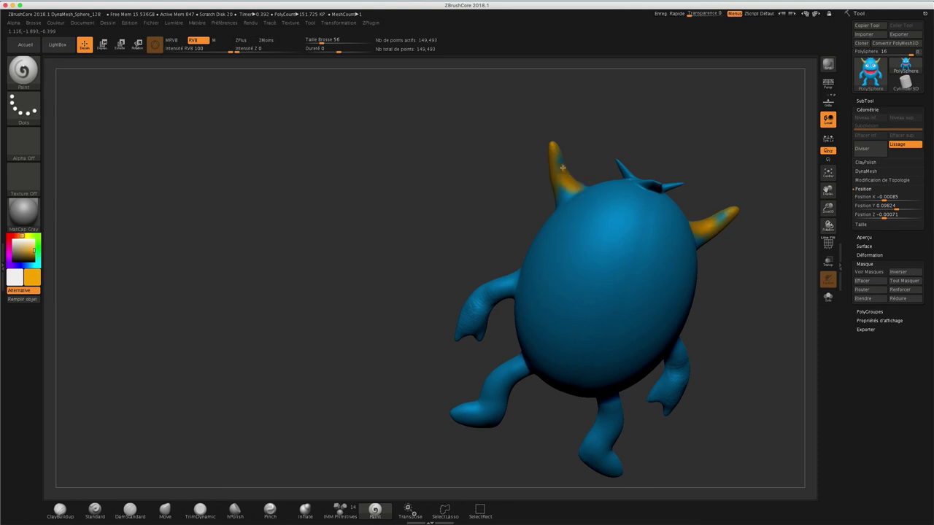
left_click_drag(562, 166, 558, 194)
mouse_move(614, 129)
left_mouse_down()
mouse_move(681, 150)
mouse_move(673, 171)
mouse_move(654, 162)
left_mouse_up()
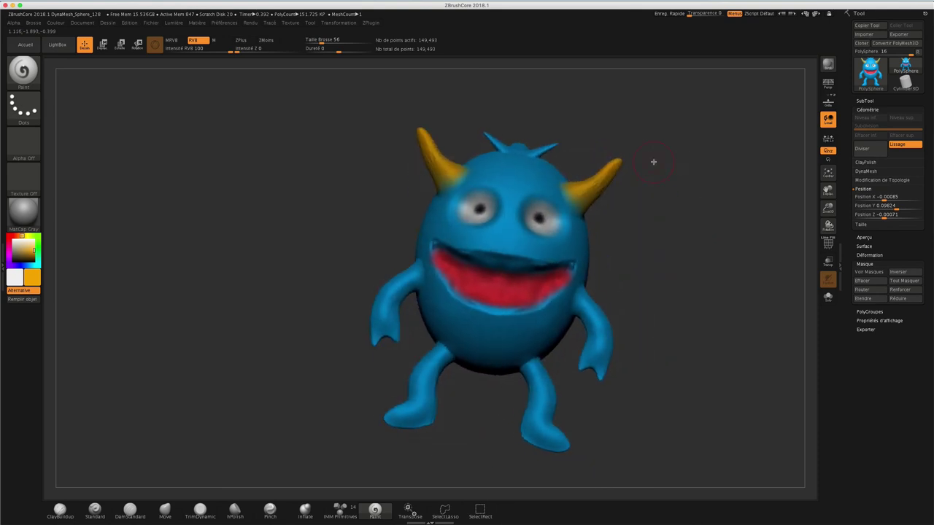
mouse_move(533, 152)
left_mouse_down()
mouse_move(511, 146)
mouse_move(523, 148)
left_mouse_up()
mouse_move(638, 188)
left_mouse_down()
mouse_move(665, 234)
mouse_move(686, 243)
mouse_move(671, 231)
mouse_move(657, 237)
mouse_move(654, 210)
mouse_move(602, 180)
mouse_move(615, 173)
left_mouse_up()
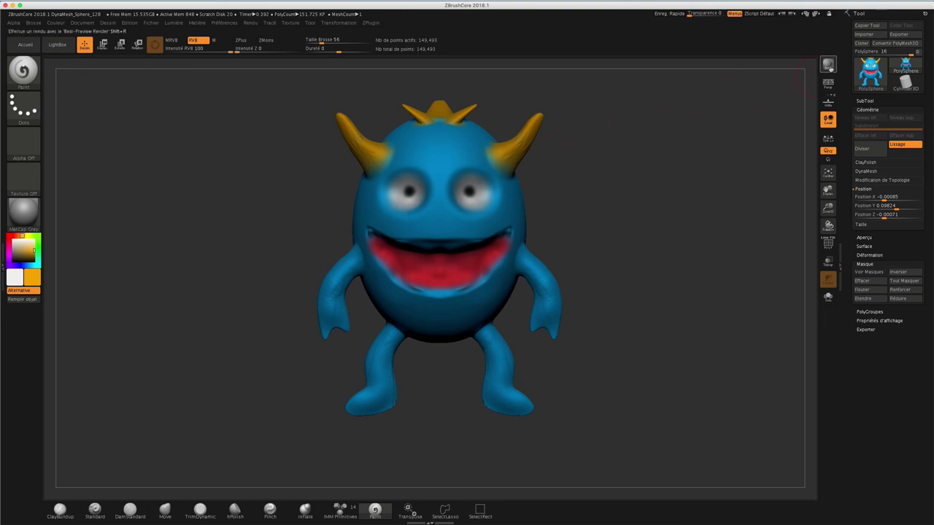
Step: Render a BPR best-preview of the painted monster
left_click(828, 64)
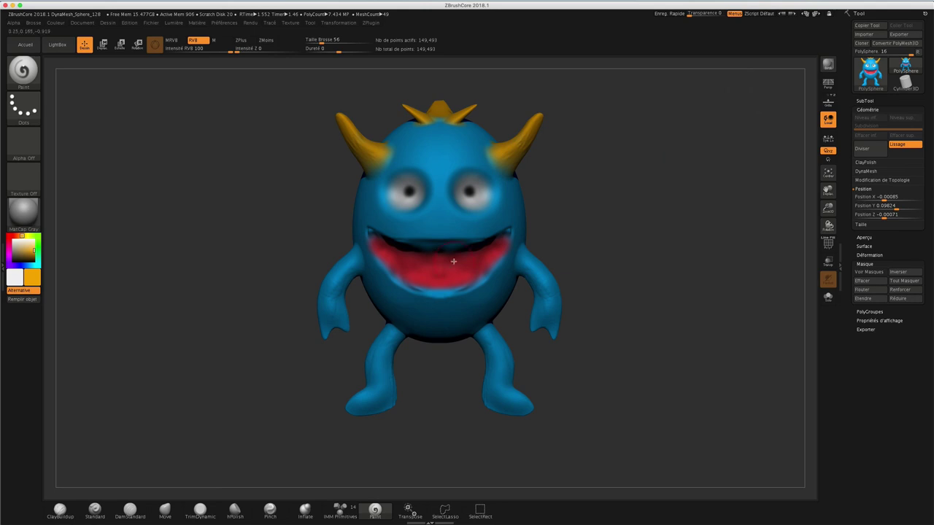
Step: Build up the brow above both eyes with ClayBuildup and smooth away the creases
left_click(60, 509)
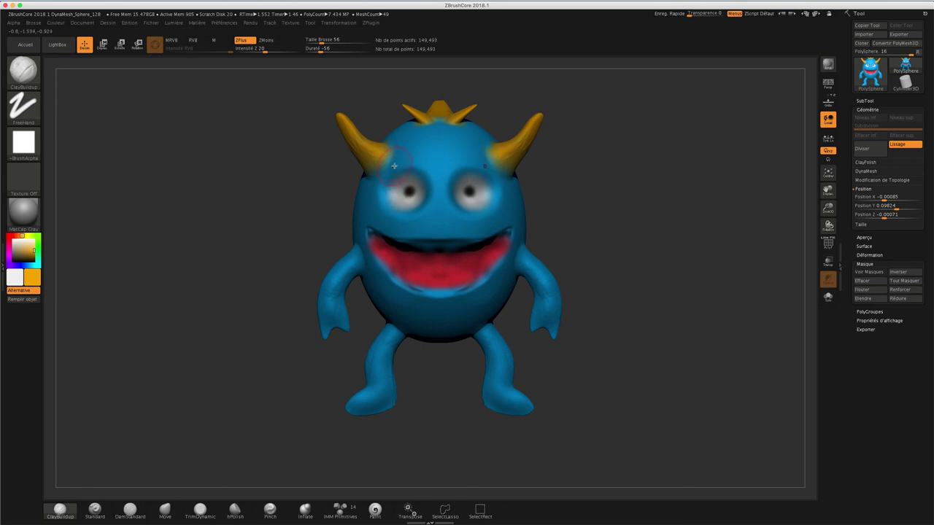
left_click_drag(400, 157, 378, 169)
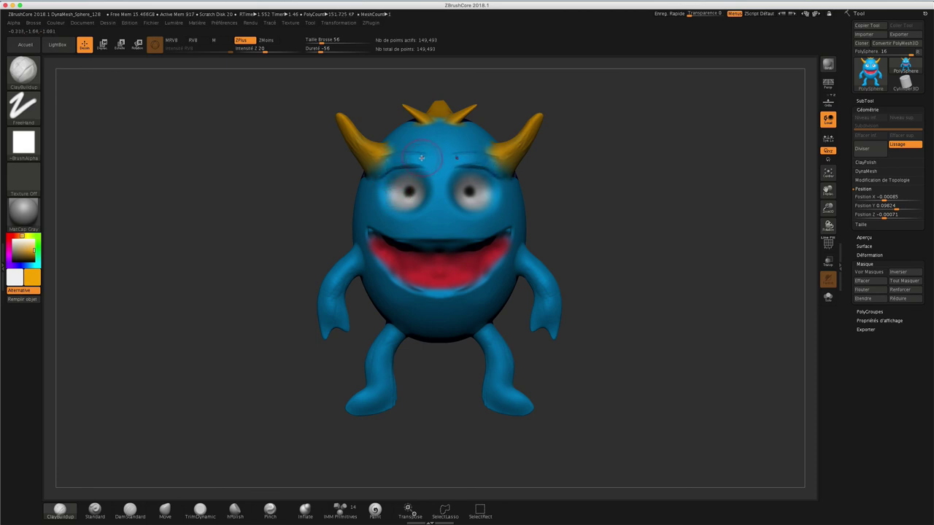
key("shift")
left_click_drag(418, 166, 376, 168, "shift")
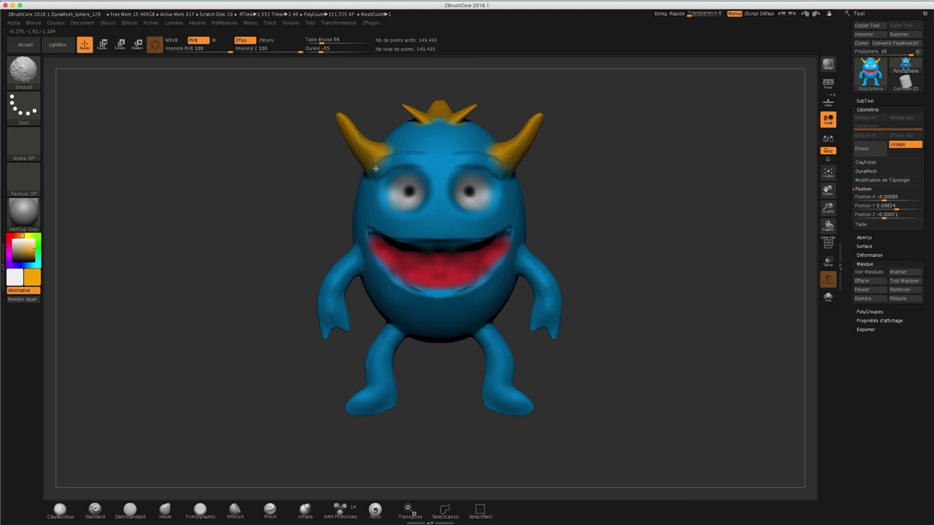
Step: Check the brow from the sides, smooth it further, then select the Pinch brush
mouse_move(584, 182)
left_mouse_down()
mouse_move(596, 183)
mouse_move(583, 184)
left_mouse_up()
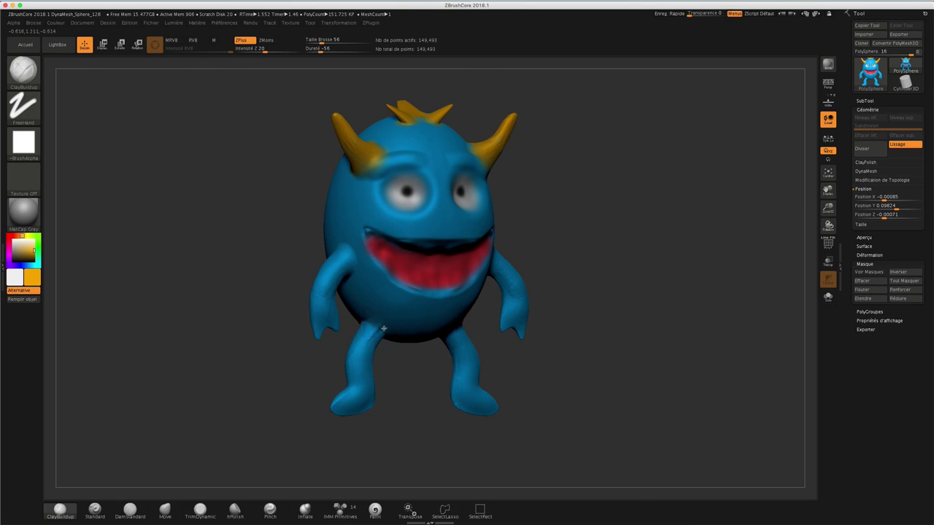
left_click_drag(586, 291, 547, 259)
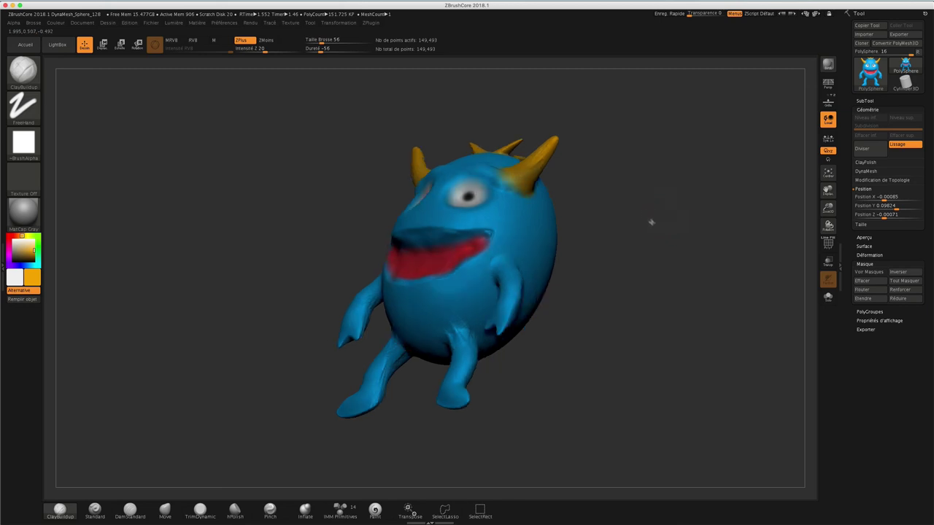
left_click_drag(650, 221, 563, 240)
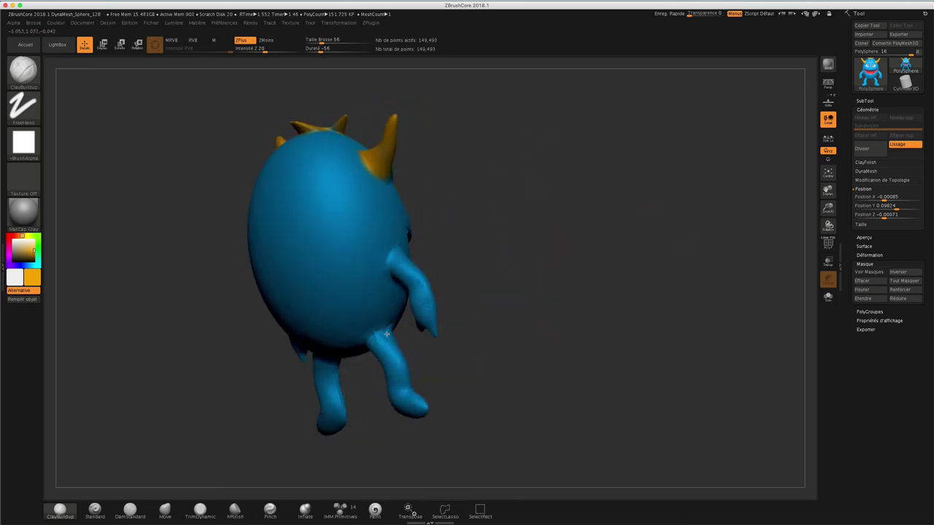
mouse_move(547, 262)
left_mouse_down()
mouse_move(502, 269)
mouse_move(391, 326)
left_mouse_up()
key("shift")
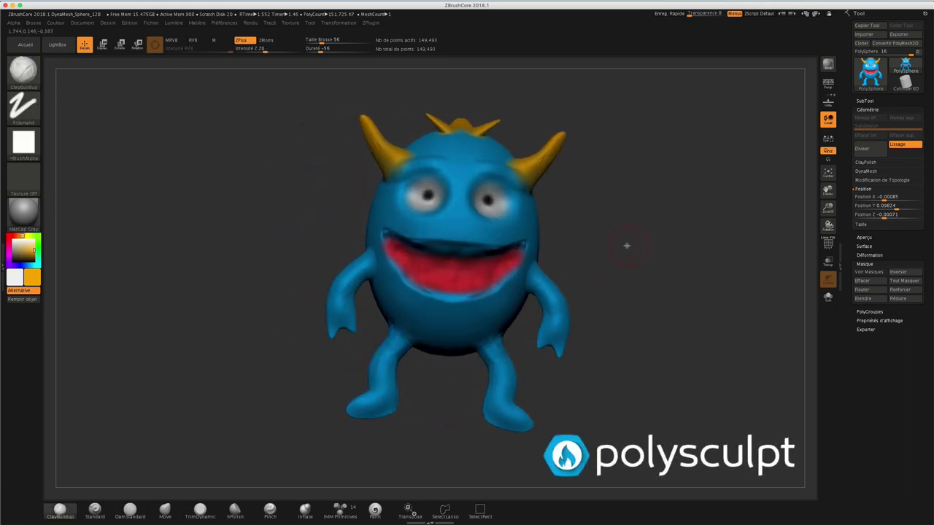
mouse_move(624, 246)
left_mouse_down()
mouse_move(579, 267)
mouse_move(548, 254)
left_mouse_up()
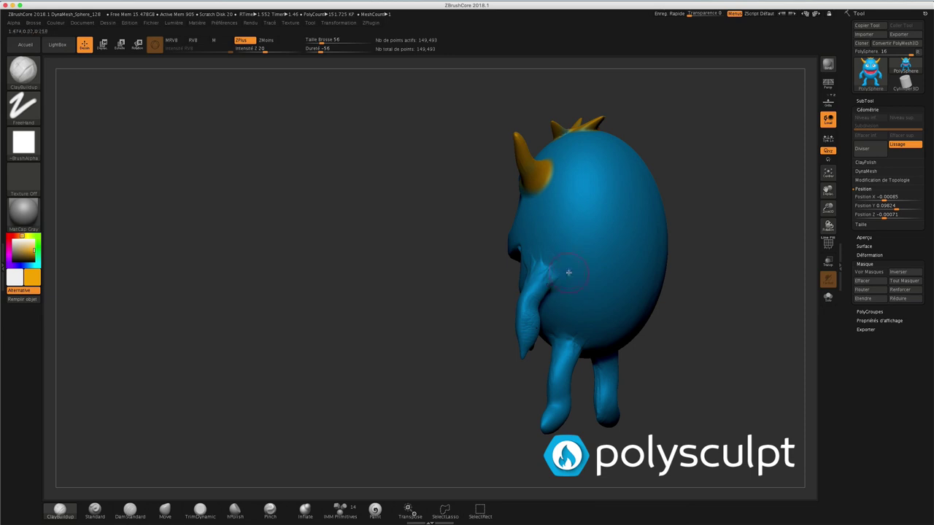
left_click_drag(712, 209, 697, 225)
key("shift")
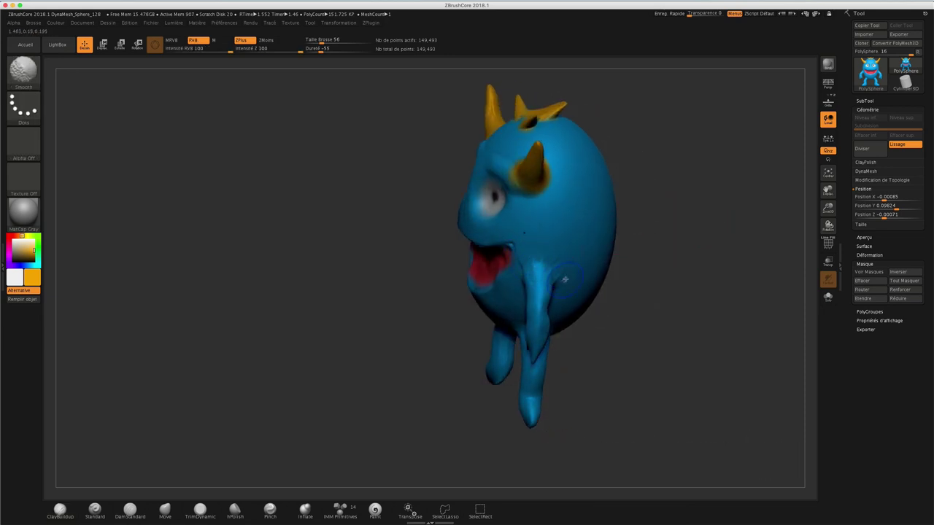
mouse_move(646, 197)
left_mouse_down()
mouse_move(673, 221)
mouse_move(667, 239)
mouse_move(655, 225)
mouse_move(613, 236)
left_mouse_up()
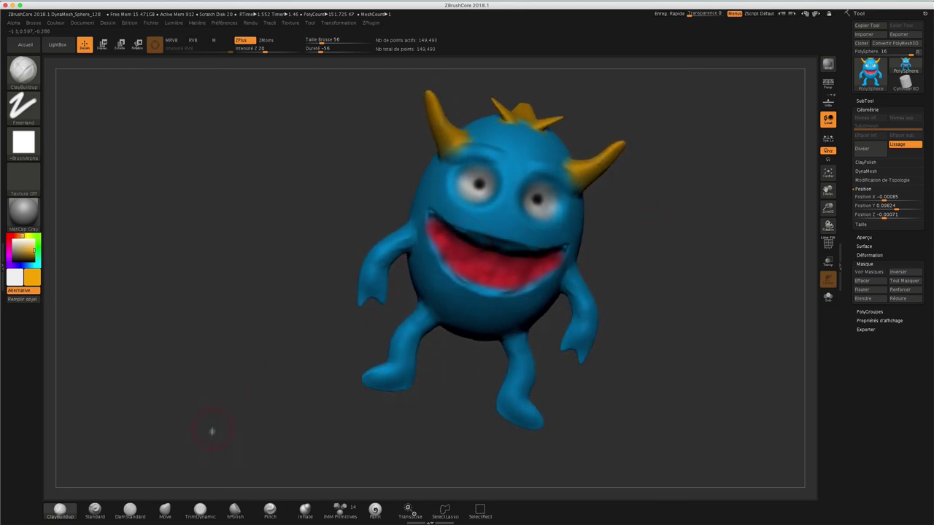
left_click(270, 510)
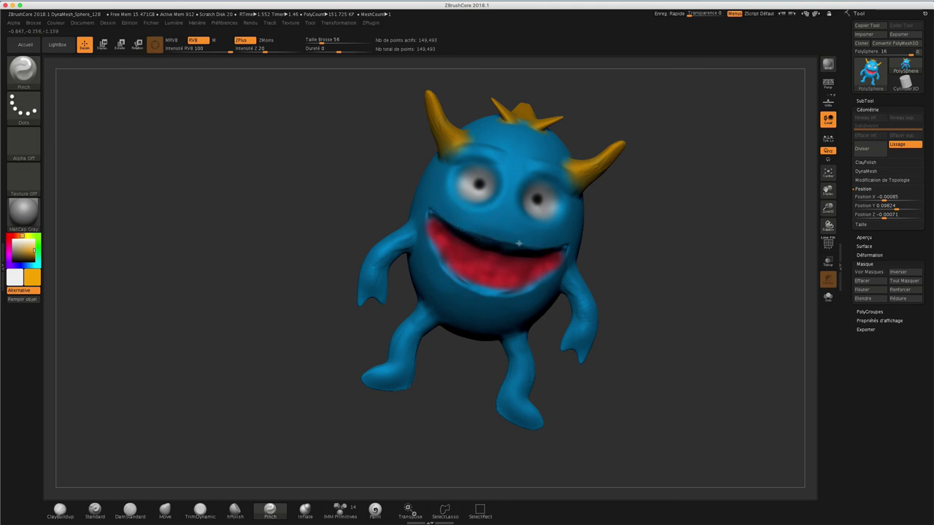
left_click_drag(672, 224, 682, 183)
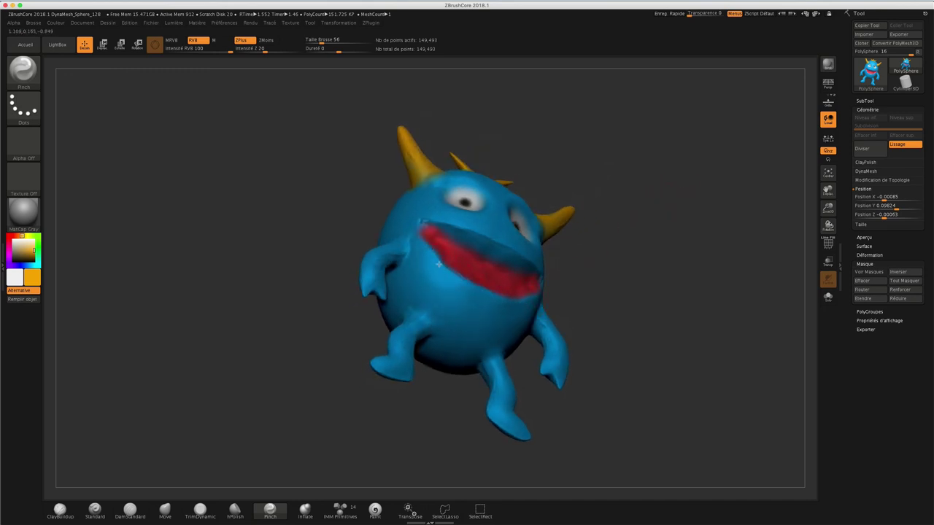
mouse_move(645, 202)
left_mouse_down()
mouse_move(647, 243)
mouse_move(642, 230)
mouse_move(653, 242)
mouse_move(635, 236)
mouse_move(635, 226)
mouse_move(652, 236)
mouse_move(642, 226)
mouse_move(594, 214)
mouse_move(630, 230)
mouse_move(632, 212)
mouse_move(642, 235)
left_mouse_up()
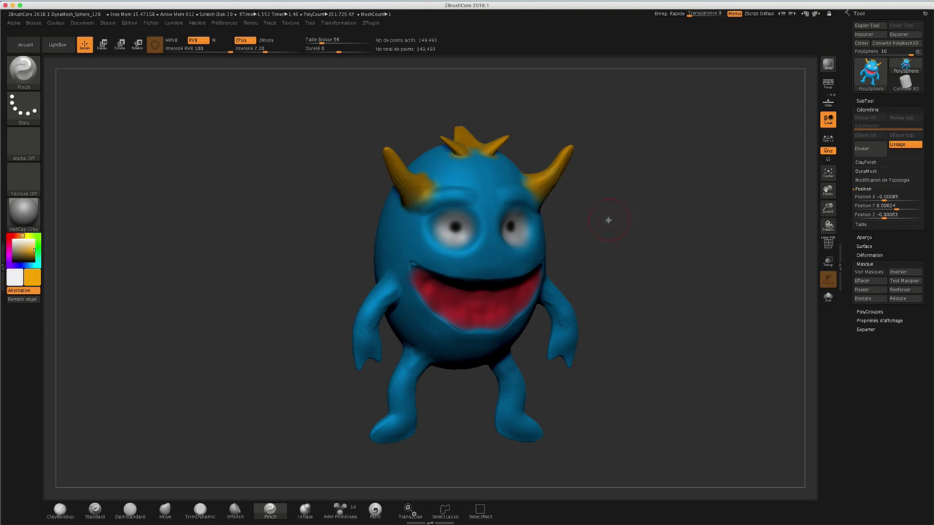
left_click_drag(608, 219, 625, 223)
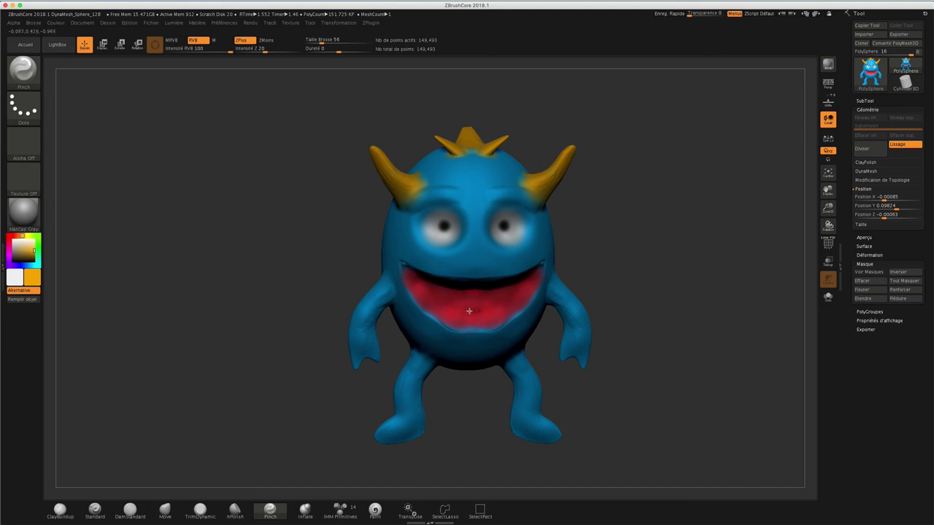
mouse_move(641, 229)
left_mouse_down()
mouse_move(661, 233)
mouse_move(652, 233)
left_mouse_up()
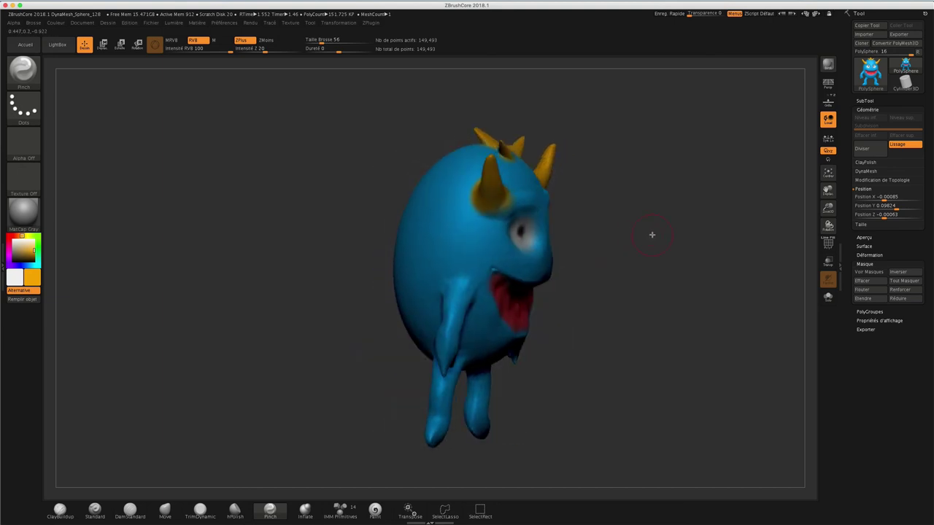
Step: Use the Move brush to pull the red mouth interior out and down into a tongue
left_click(167, 510)
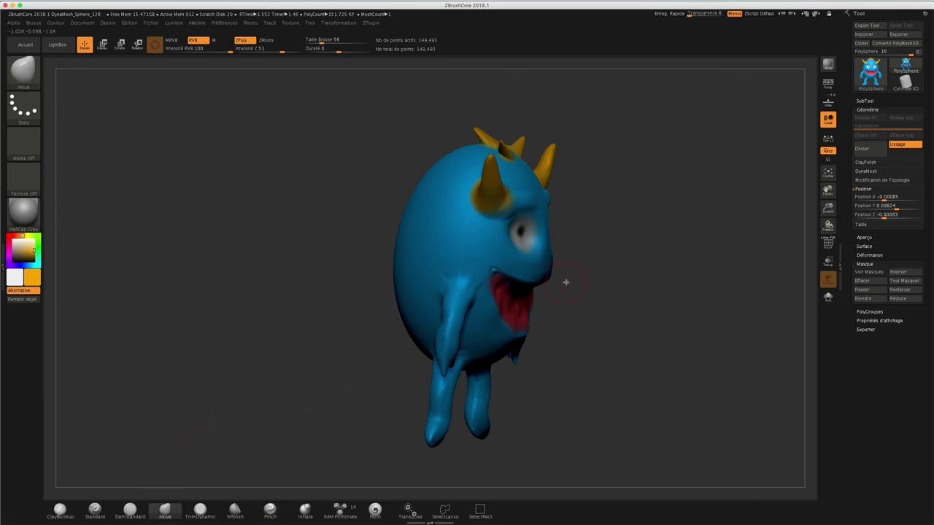
left_click_drag(523, 312, 541, 313)
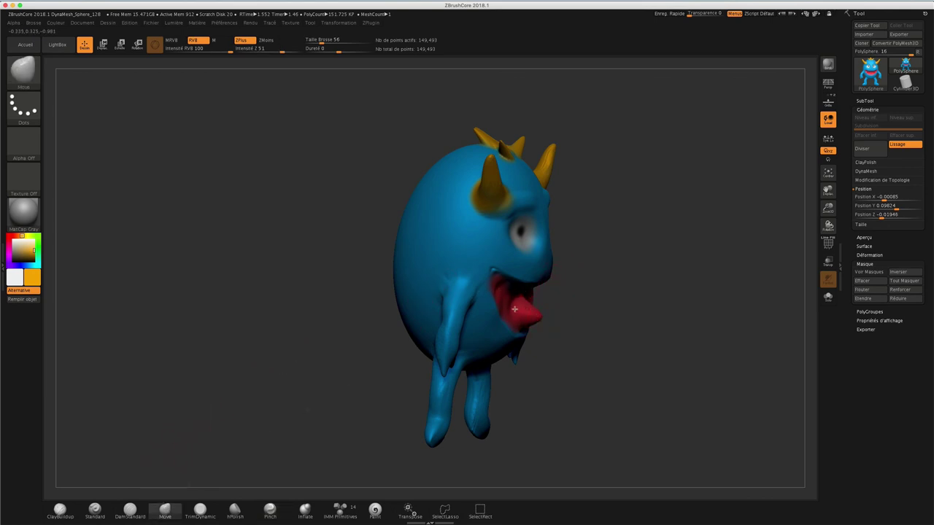
mouse_move(605, 294)
left_mouse_down()
mouse_move(609, 255)
mouse_move(577, 270)
left_mouse_up()
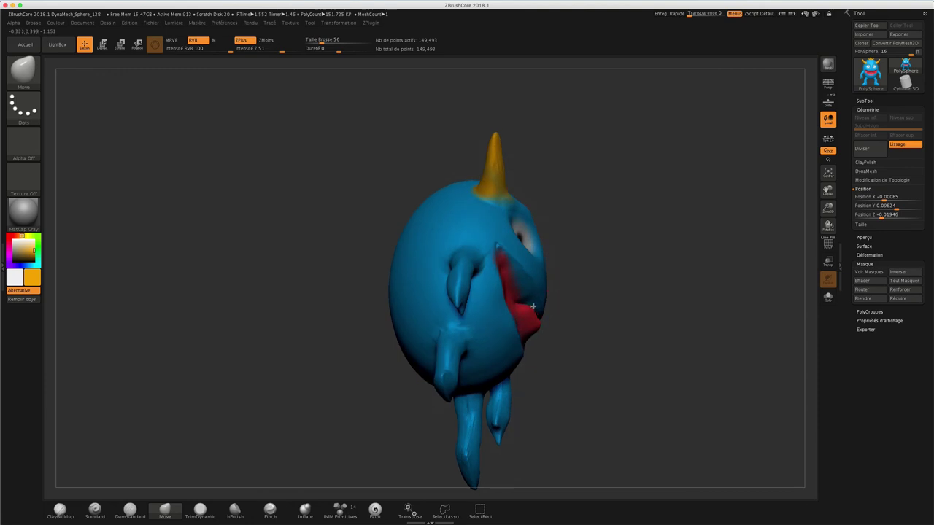
left_click_drag(524, 309, 541, 323)
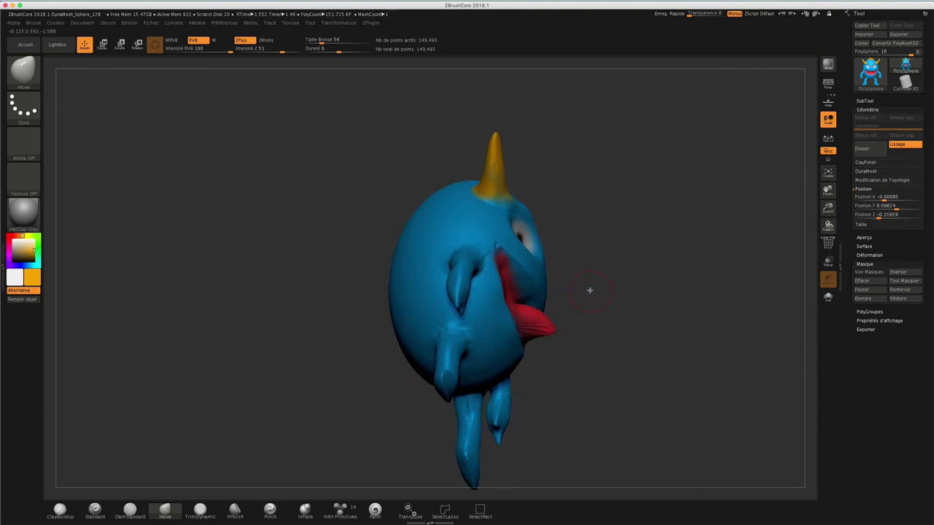
left_click_drag(590, 290, 581, 333)
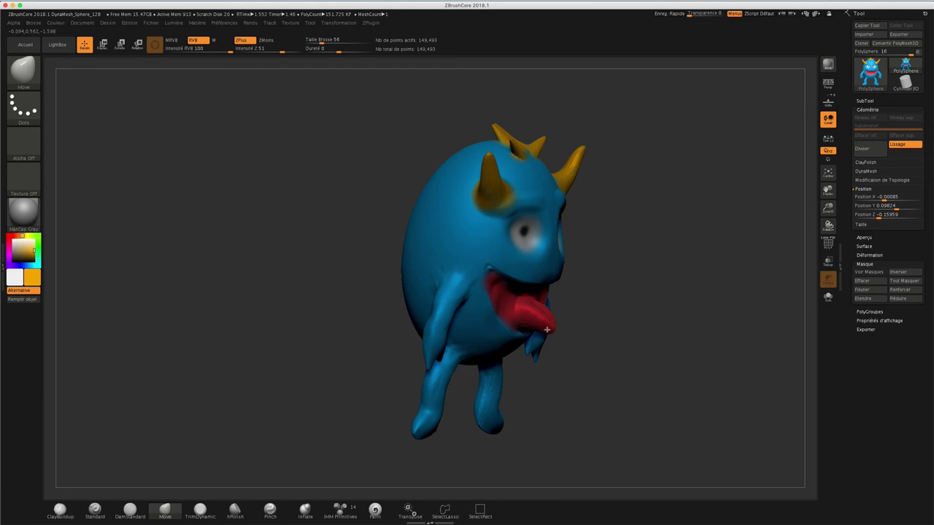
mouse_move(620, 294)
left_mouse_down()
mouse_move(623, 285)
mouse_move(578, 300)
left_mouse_up()
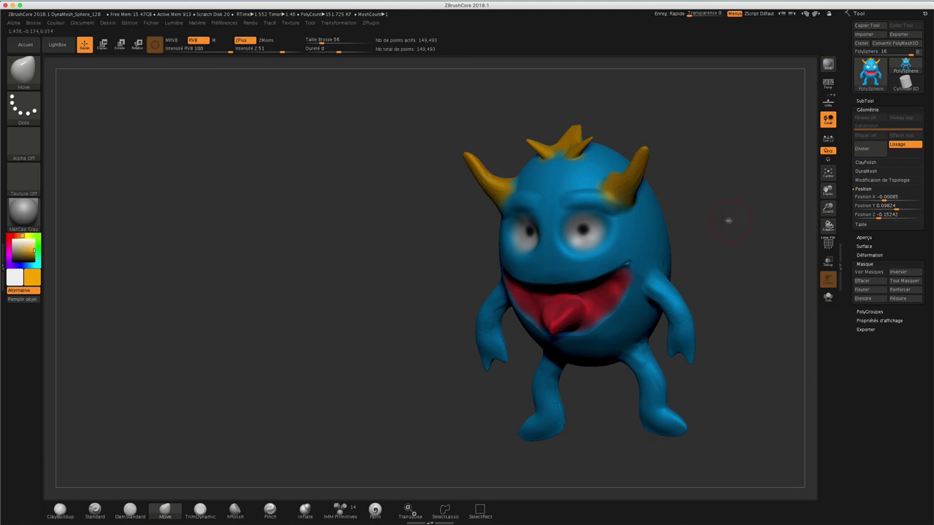
left_click_drag(728, 219, 697, 224)
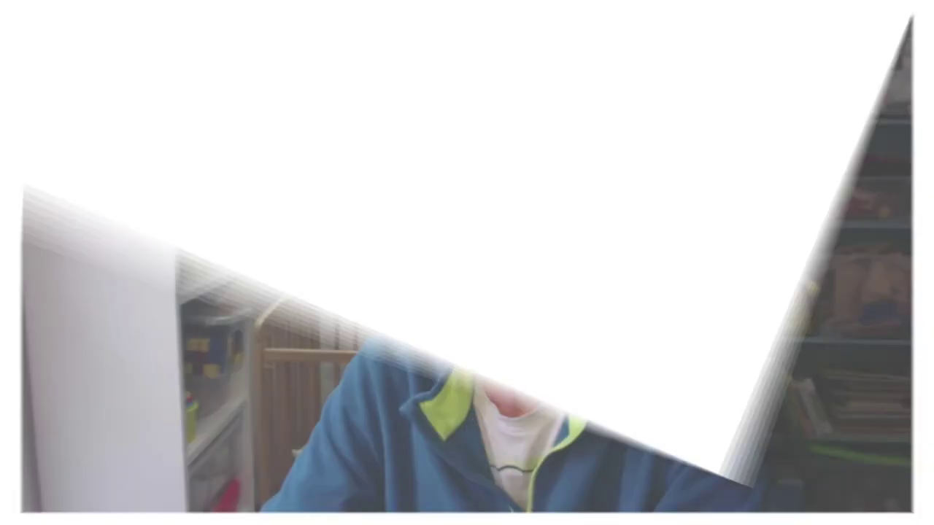